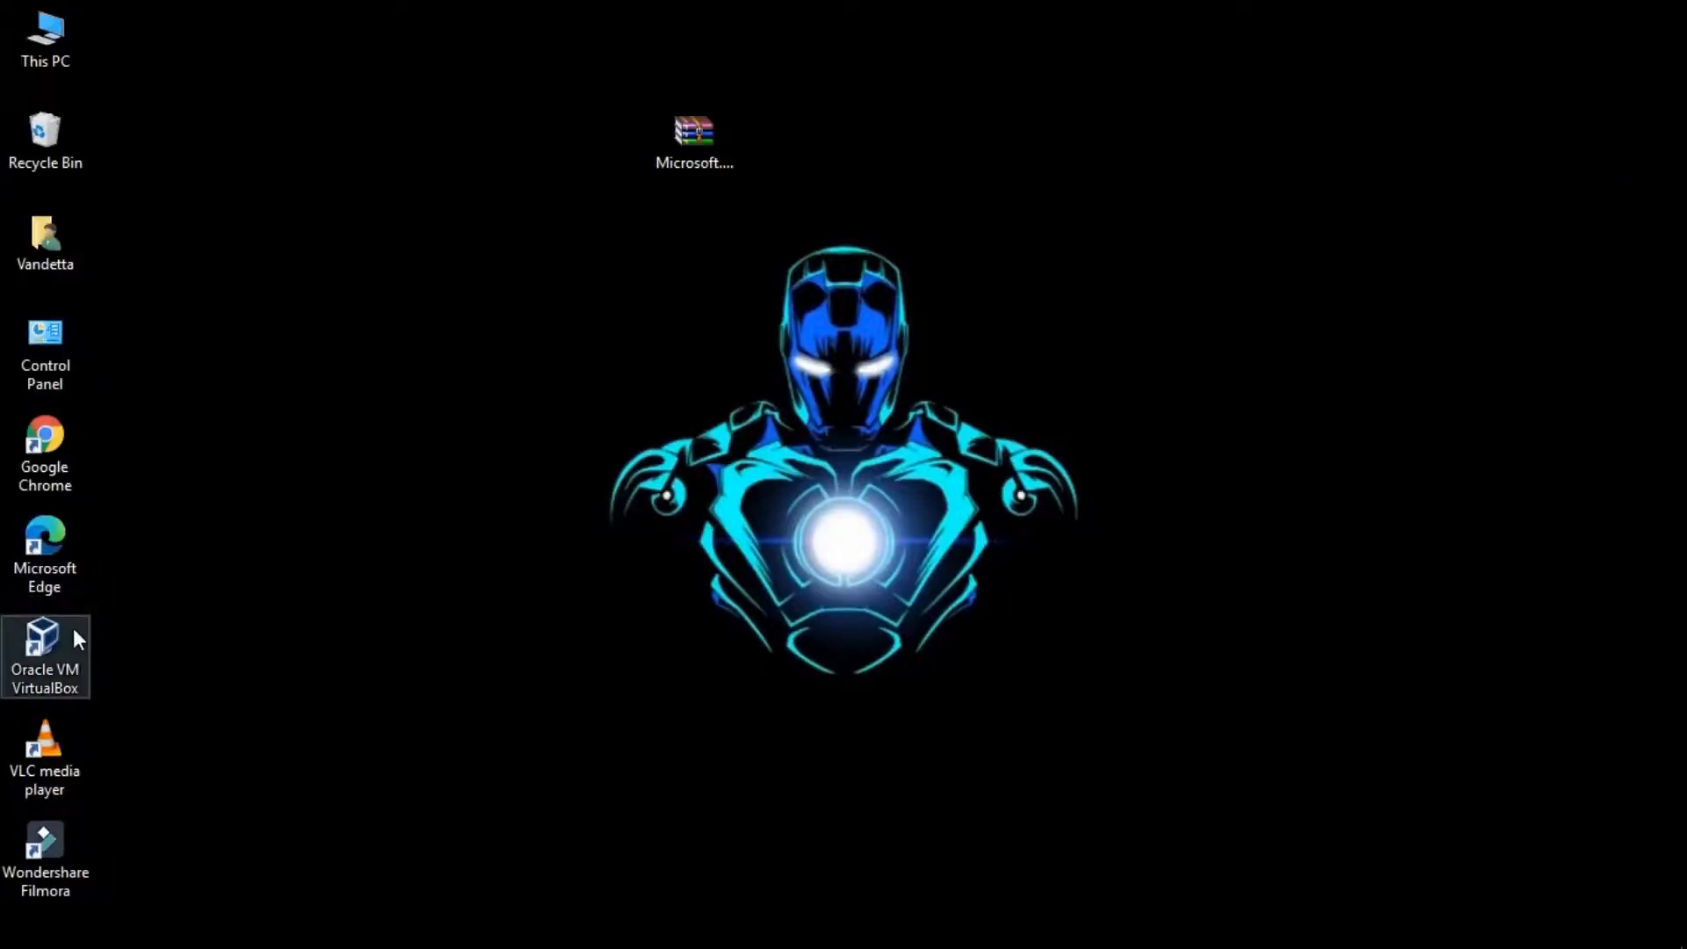
{"action": "right_click", "coordinate": [72, 627]}
{"action": "left_click", "coordinate": [170, 105]}
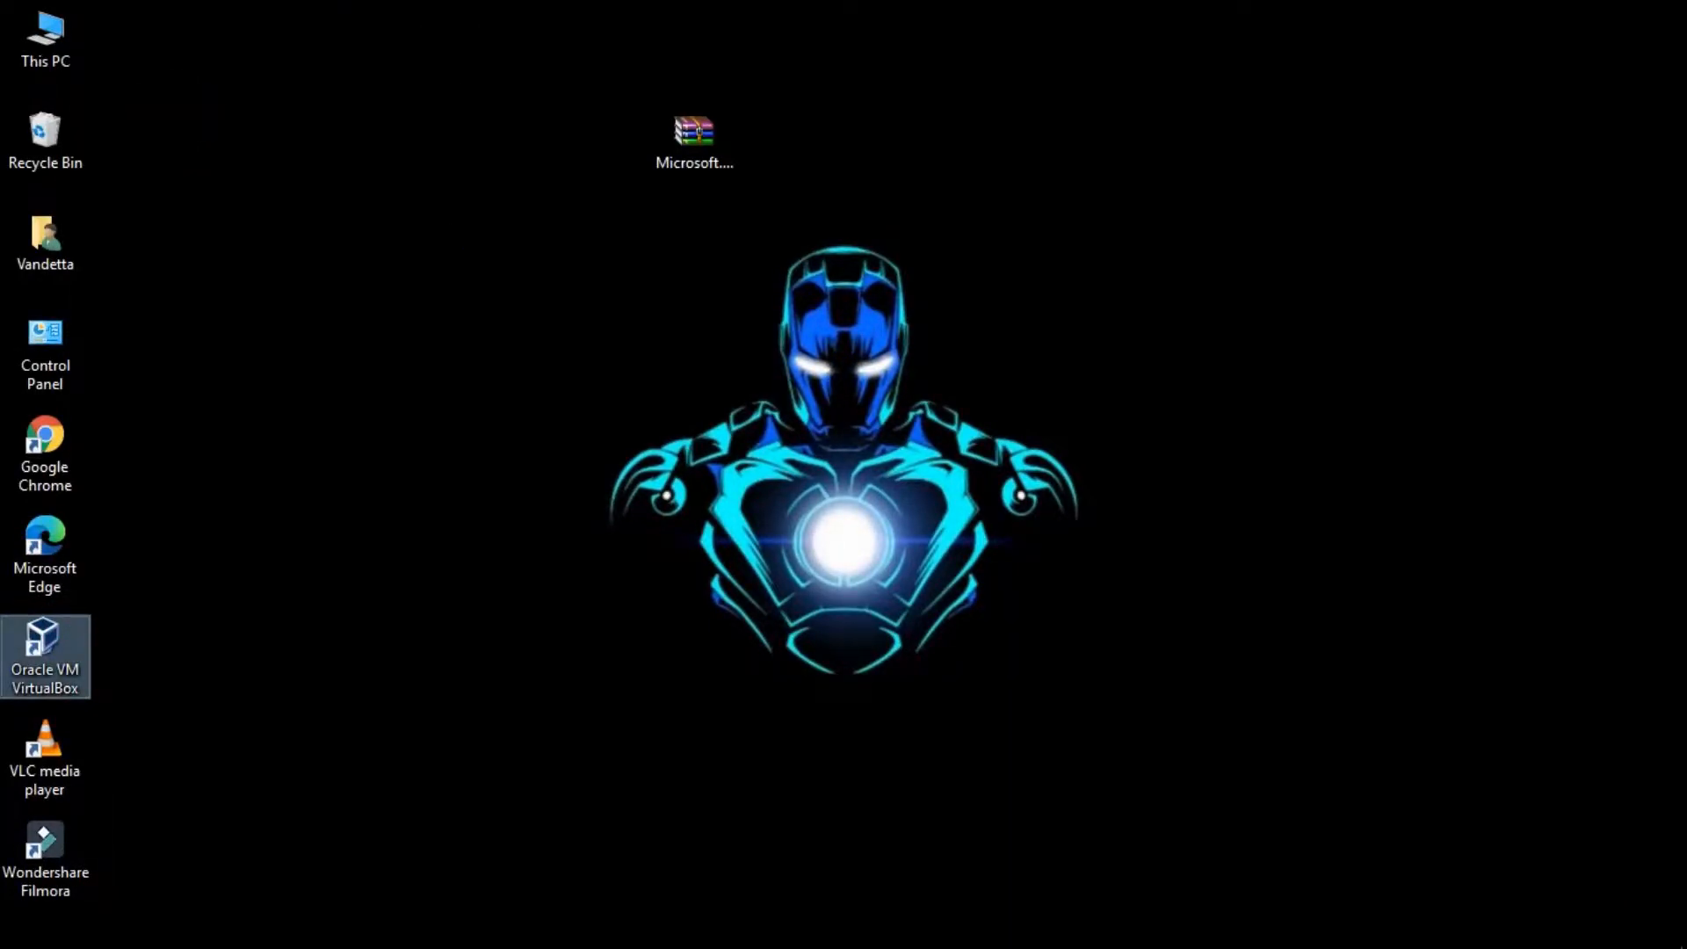
{"action": "left_click", "coordinate": [522, 513]}
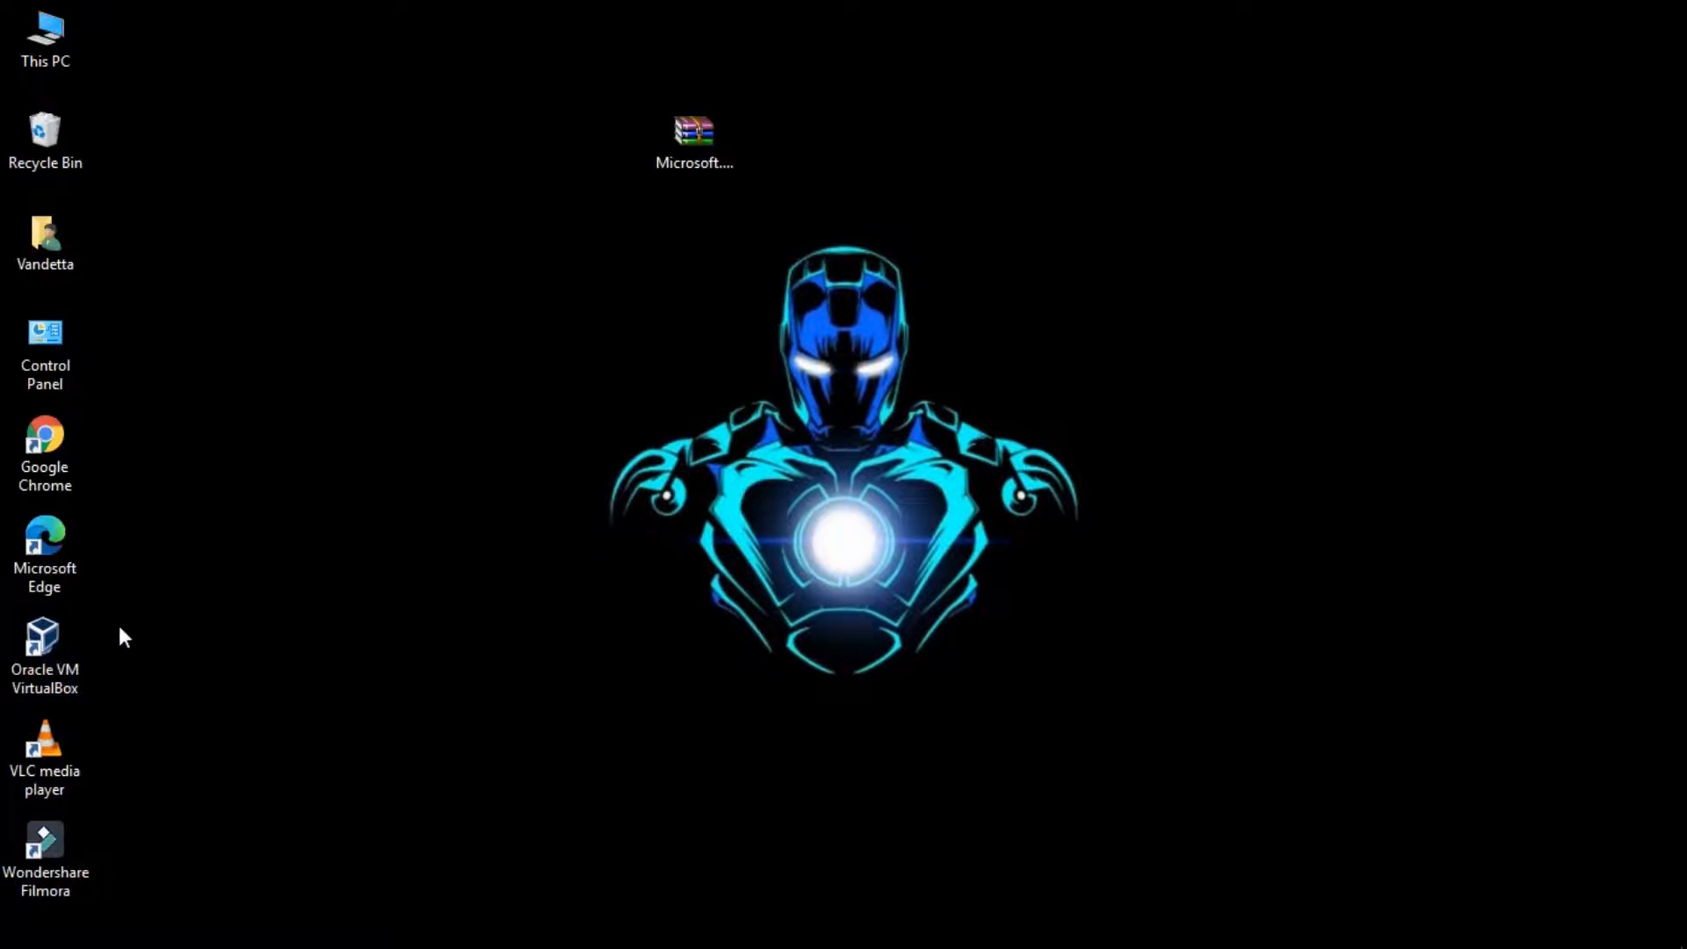
- Open Oracle VM VirtualBox and begin a new virtual machine named WINDOWS7
{"action": "right_click", "coordinate": [63, 636]}
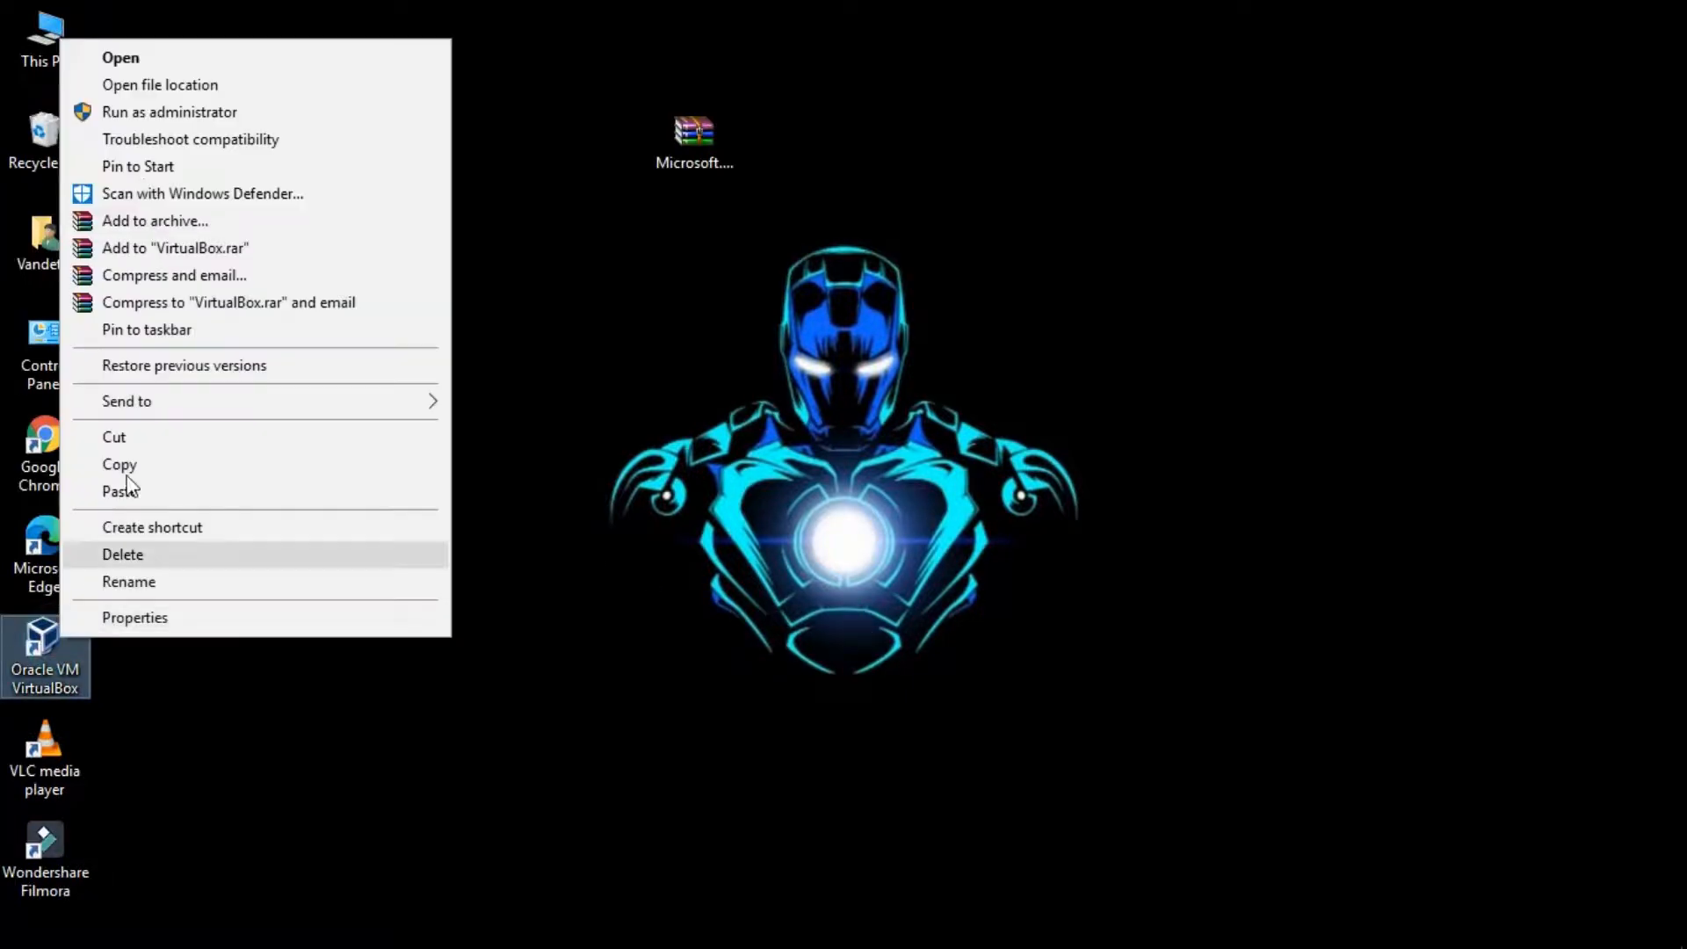
{"action": "left_click", "coordinate": [121, 60]}
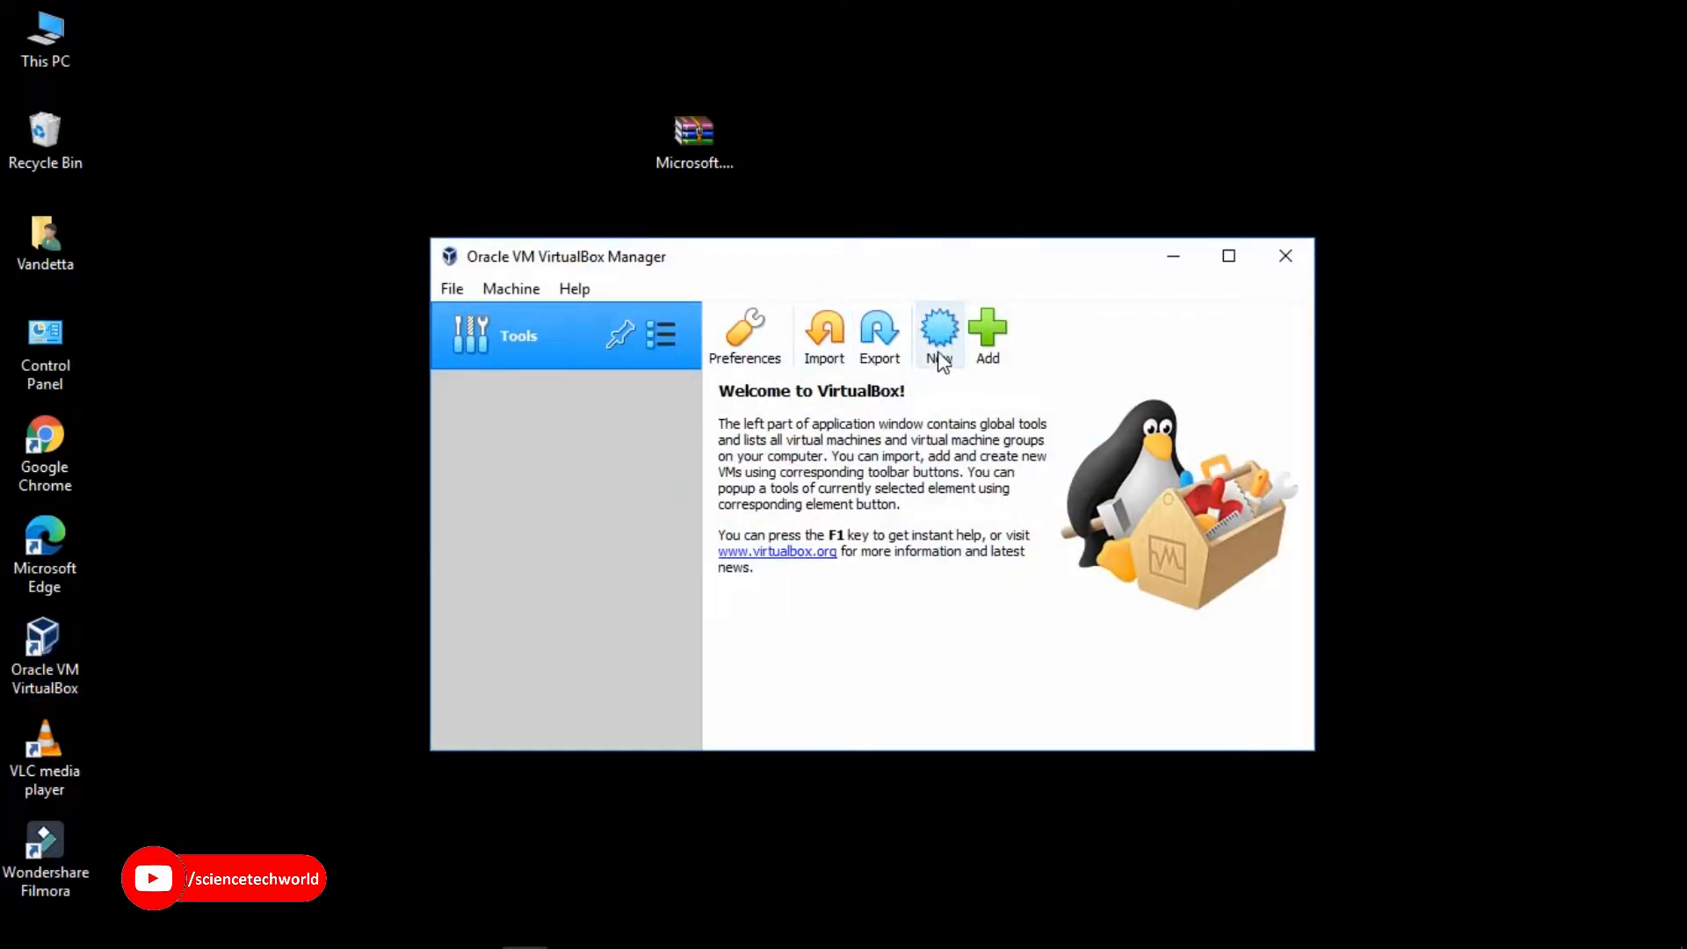
{"action": "left_click", "coordinate": [939, 352]}
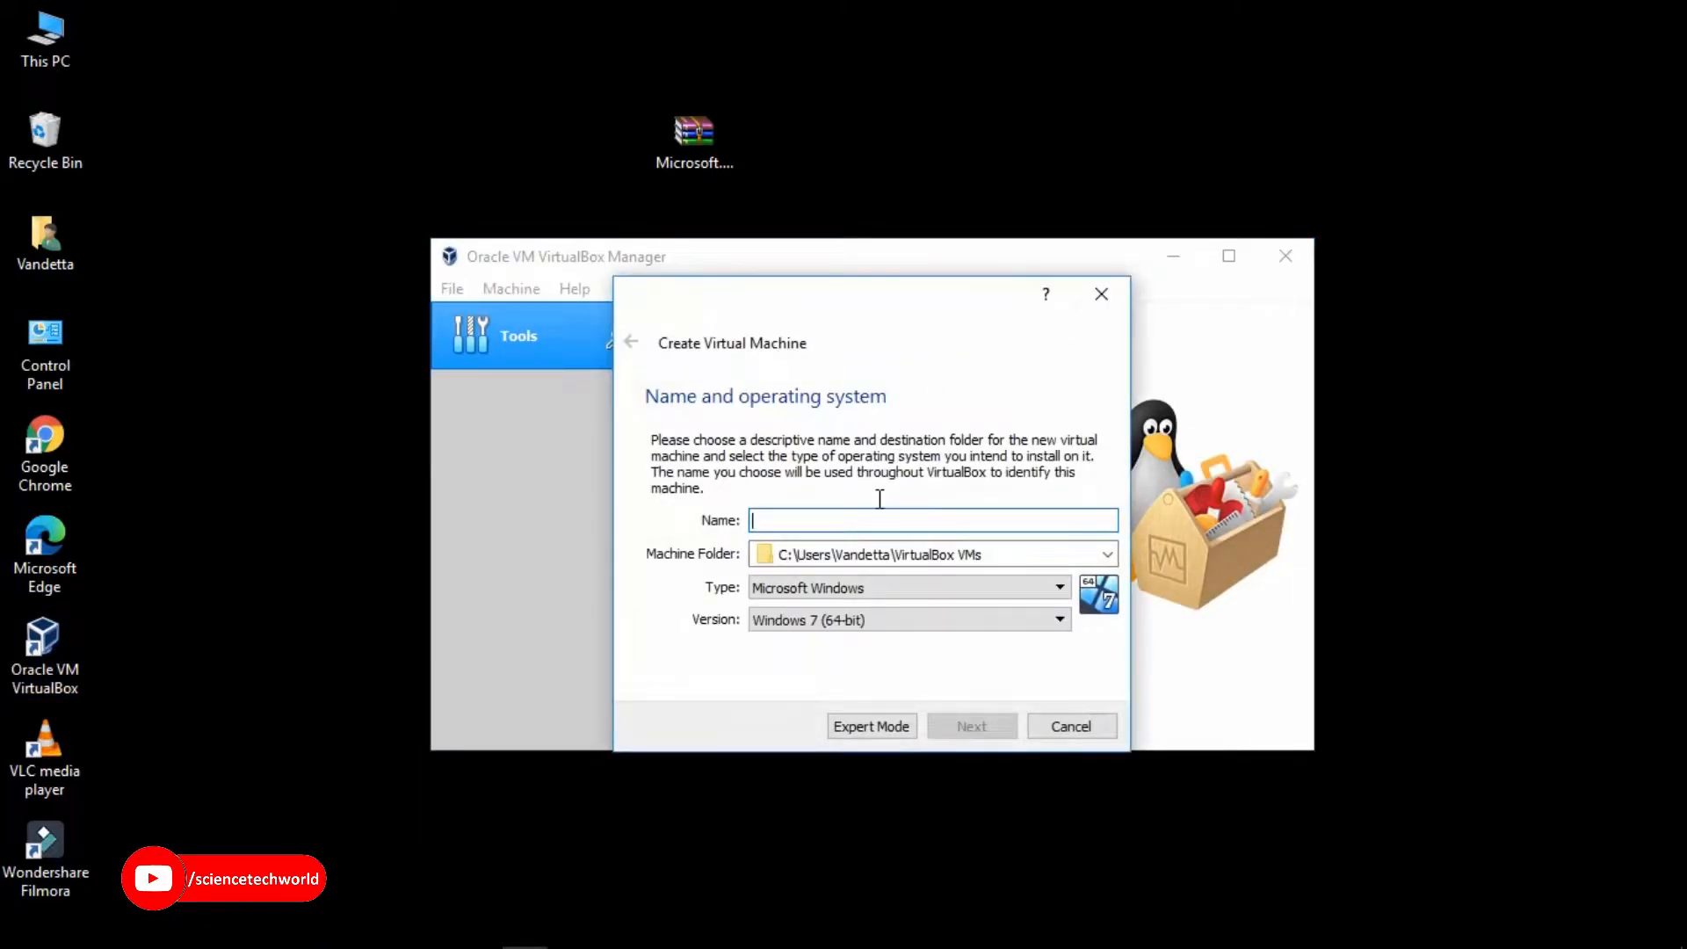
{"action": "type", "text": "WIND"}
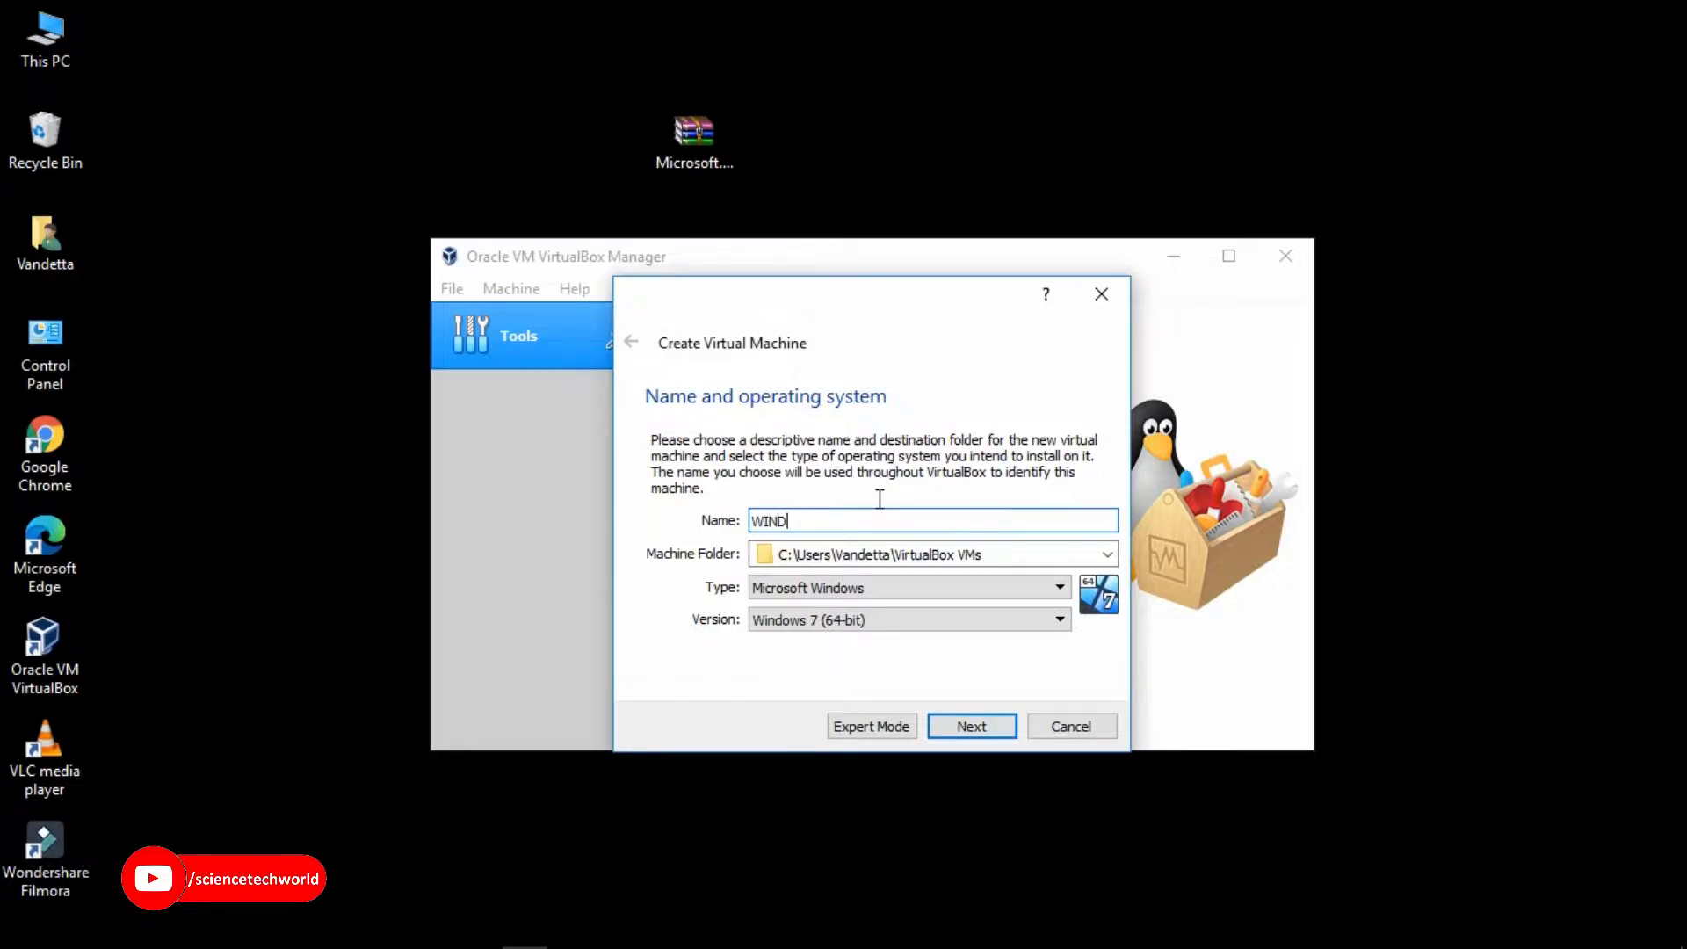
{"action": "type", "text": "OWS7"}
- Set the new virtual machine's folder to the Local Disk (F:) drive
{"action": "left_click", "coordinate": [914, 562]}
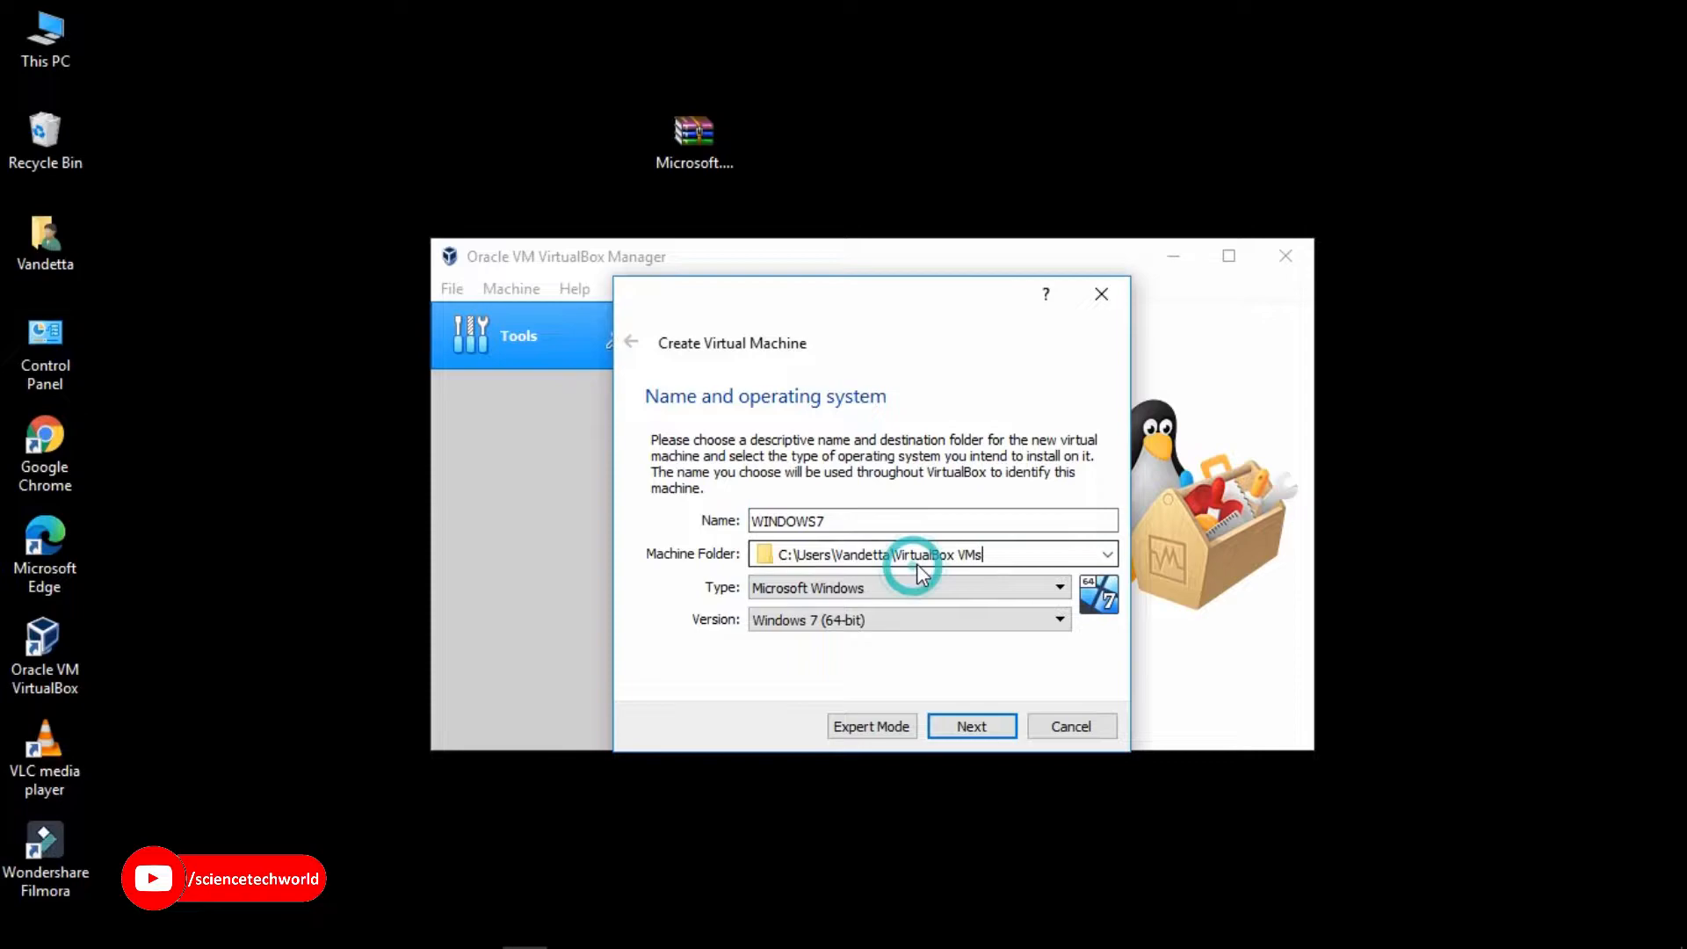
{"action": "left_click", "coordinate": [1107, 554]}
{"action": "left_click", "coordinate": [948, 589]}
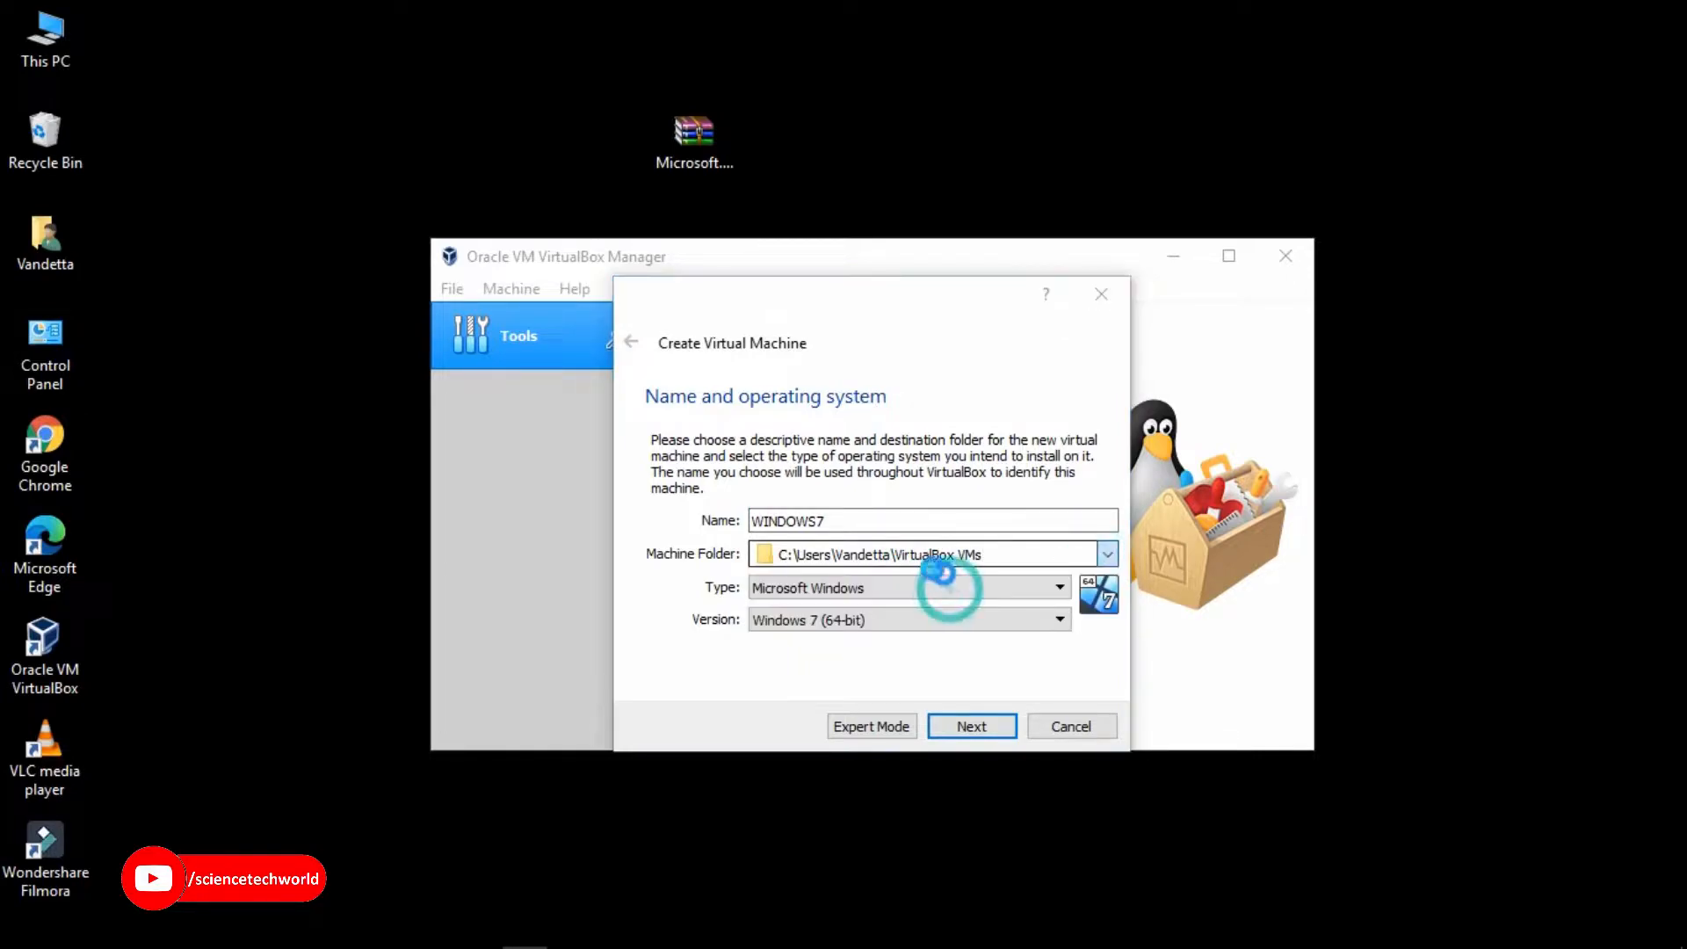
{"action": "left_click", "coordinate": [740, 507]}
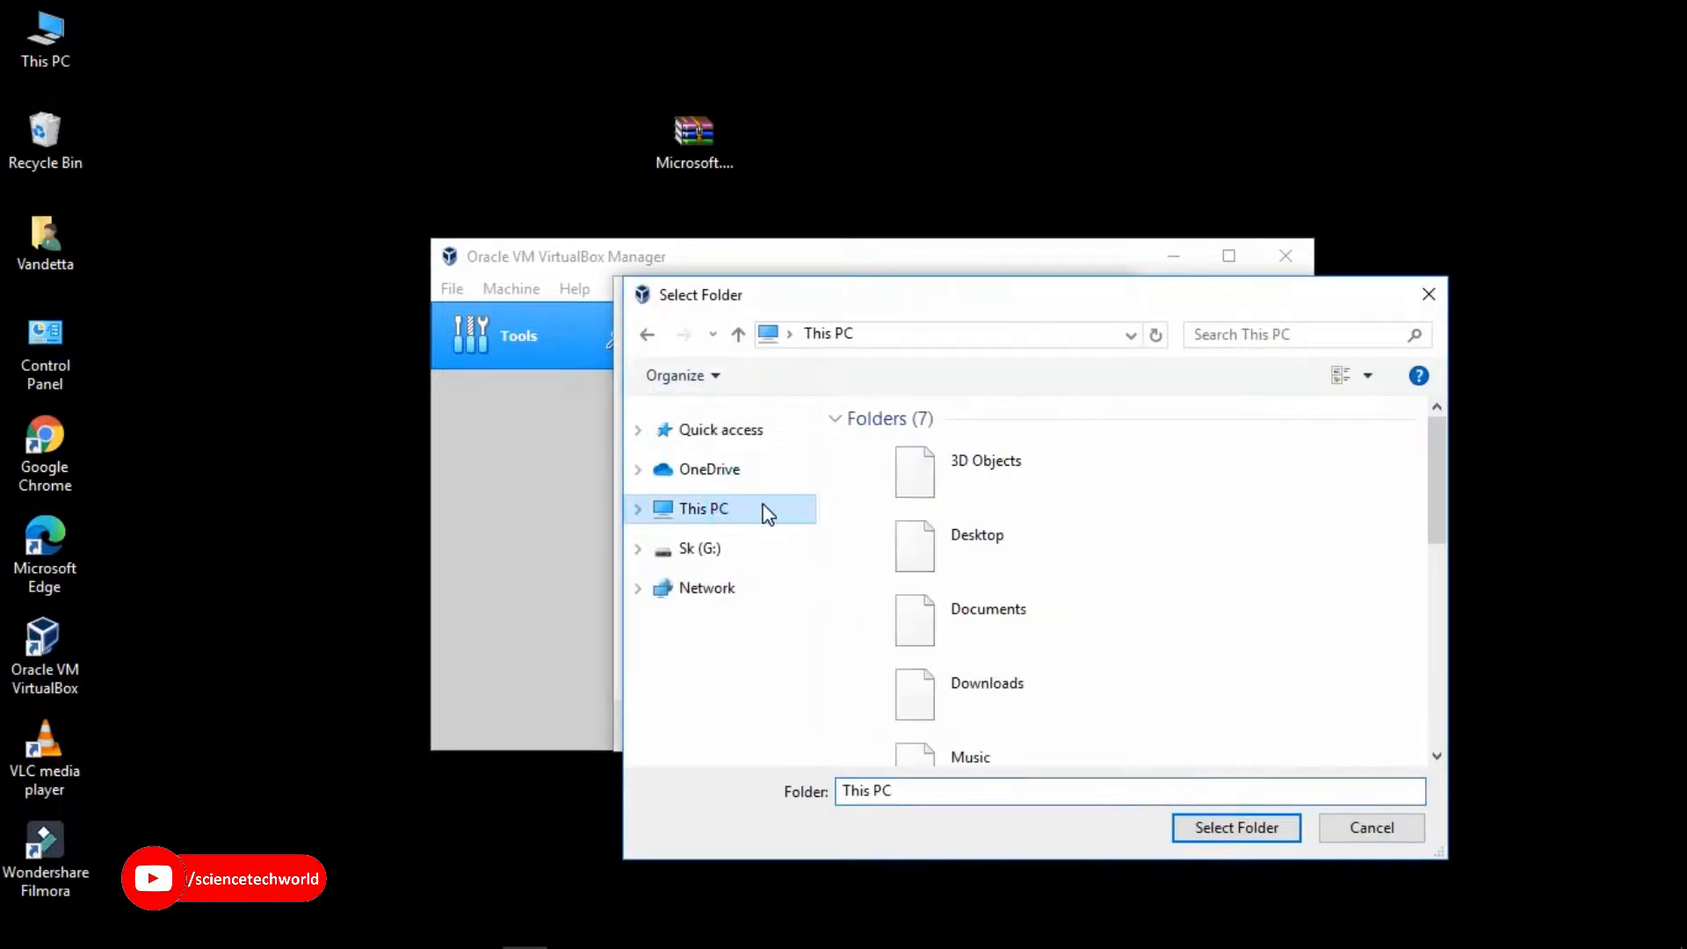
{"action": "scroll", "coordinate": [1007, 682], "scroll_direction": "down", "scroll_amount": 2}
{"action": "scroll", "coordinate": [1010, 668], "scroll_direction": "down", "scroll_amount": 3}
{"action": "double_click", "coordinate": [1008, 741]}
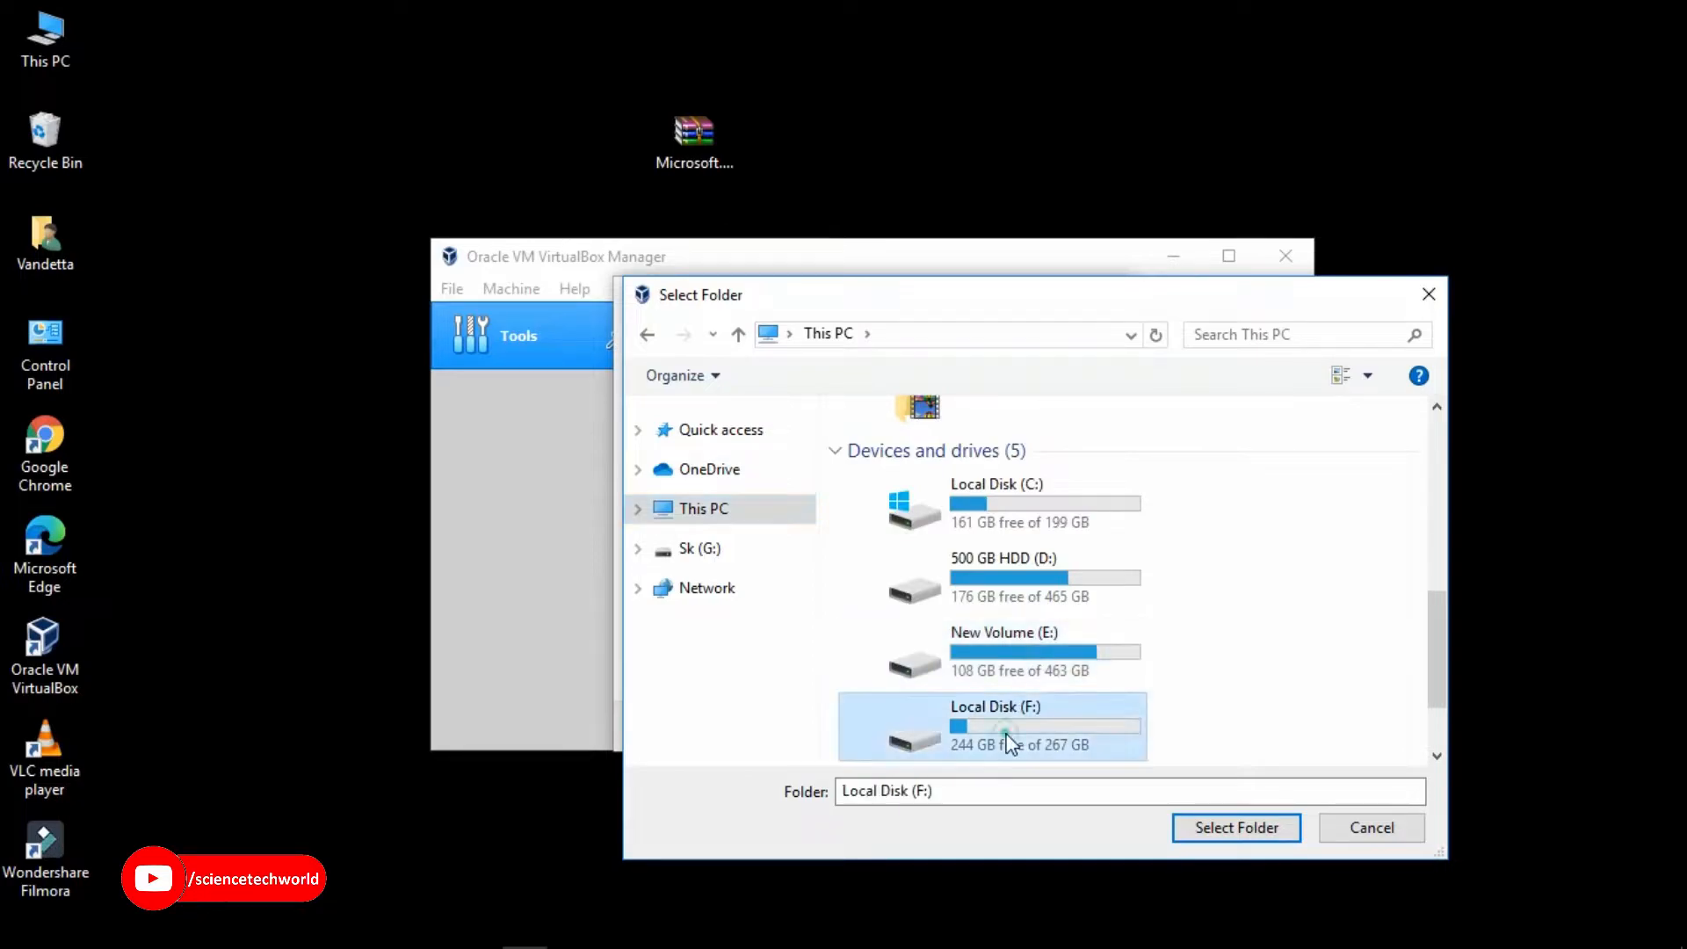
{"action": "left_click", "coordinate": [1188, 831]}
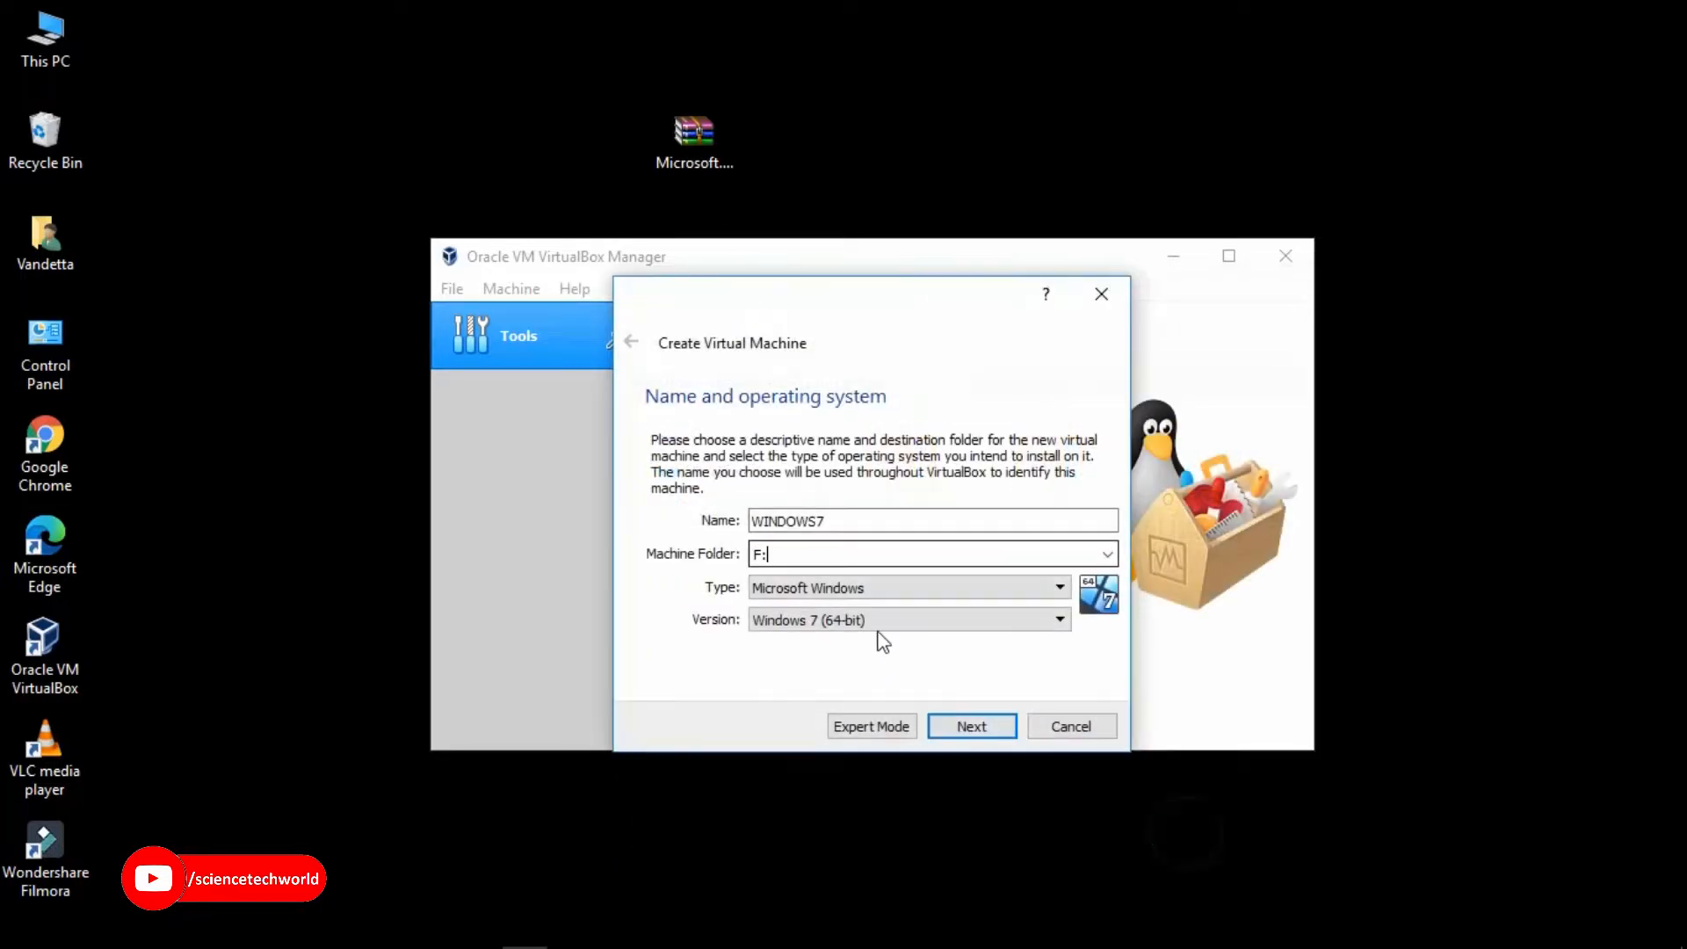
- Choose Microsoft Windows as the type and Windows 7 (64-bit) as the version, and continue to the memory size
{"action": "left_click", "coordinate": [863, 589]}
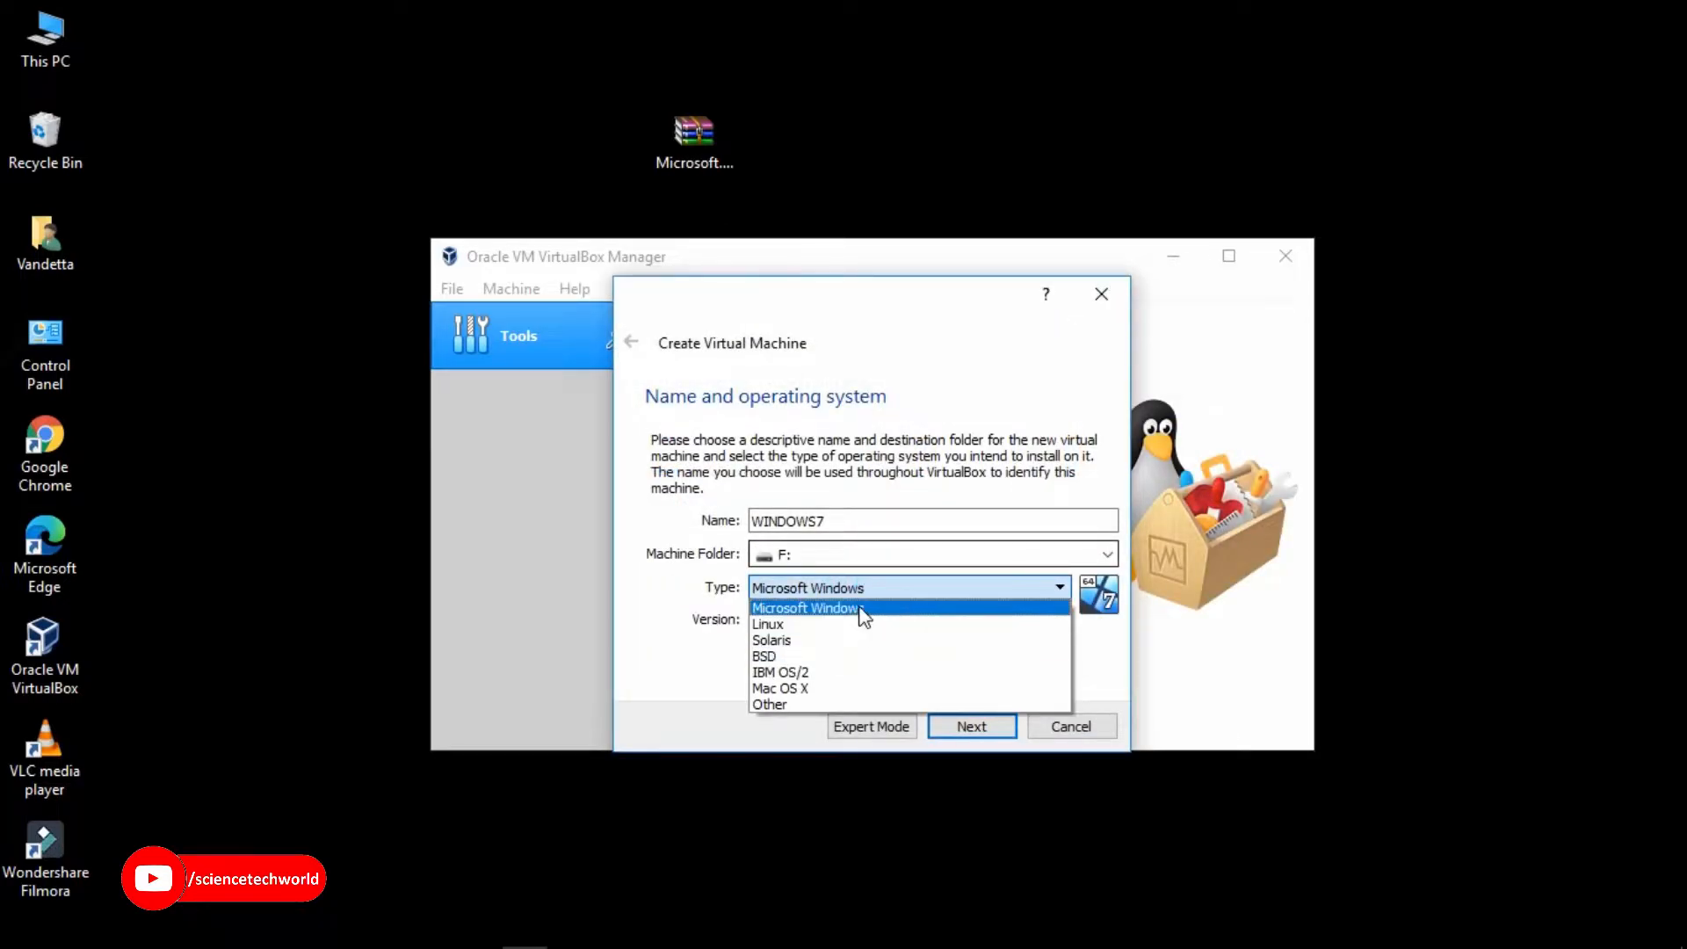
{"action": "left_click", "coordinate": [859, 601]}
{"action": "left_click", "coordinate": [857, 622]}
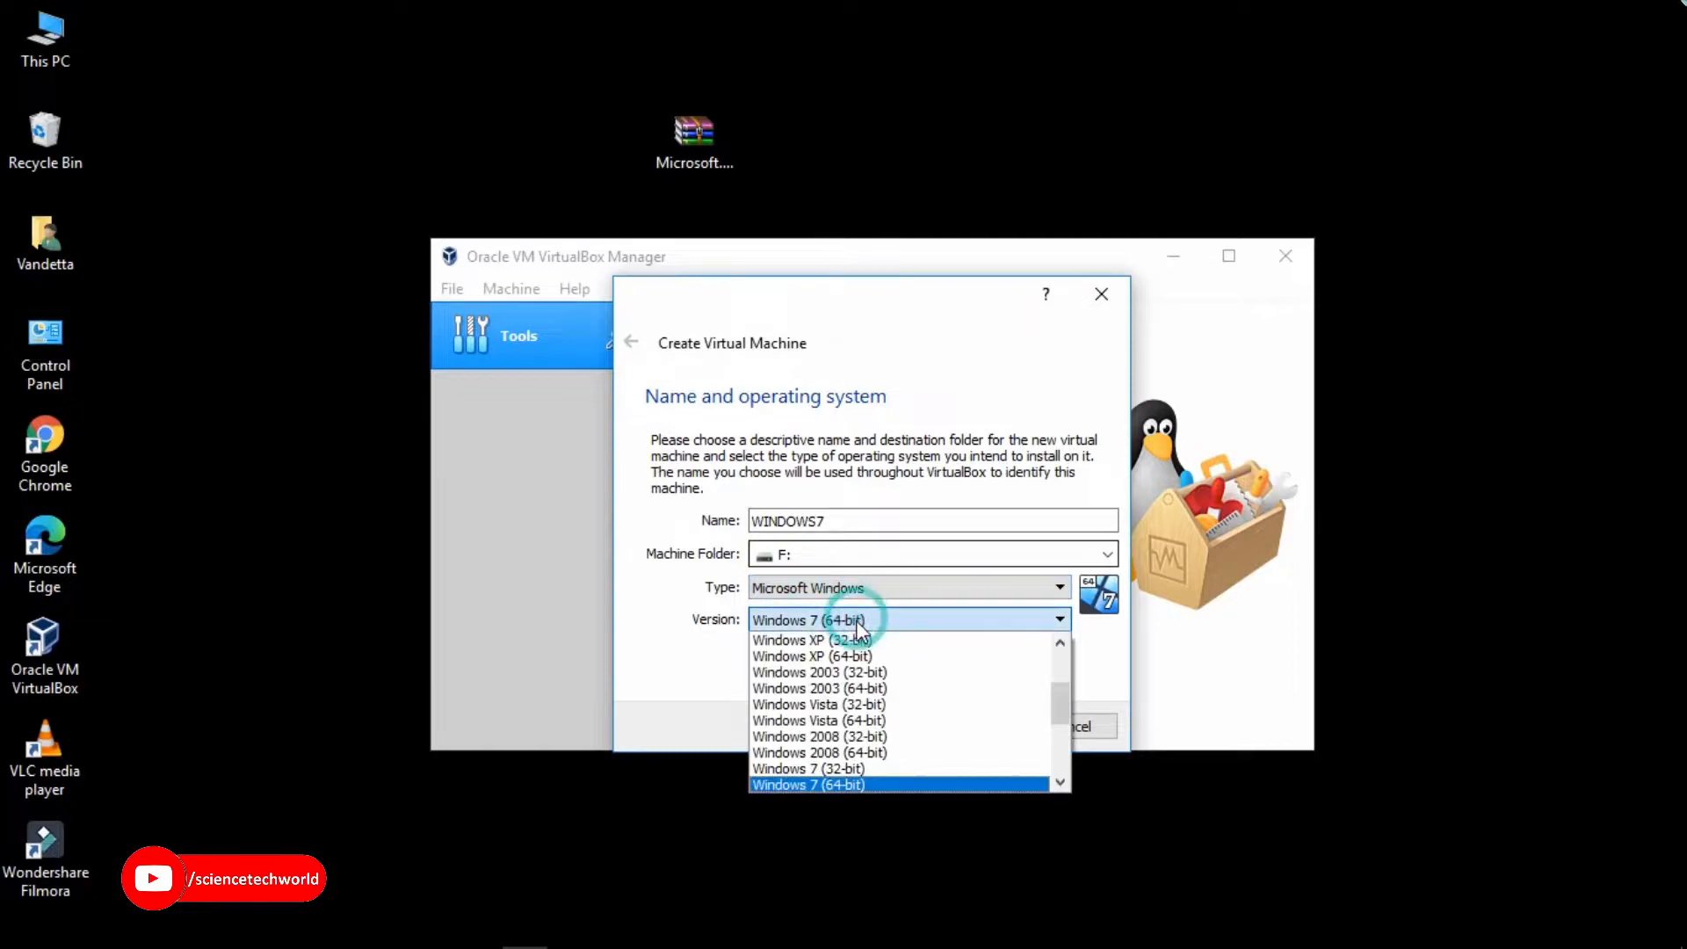
{"action": "left_click", "coordinate": [857, 780]}
{"action": "left_click", "coordinate": [936, 730]}
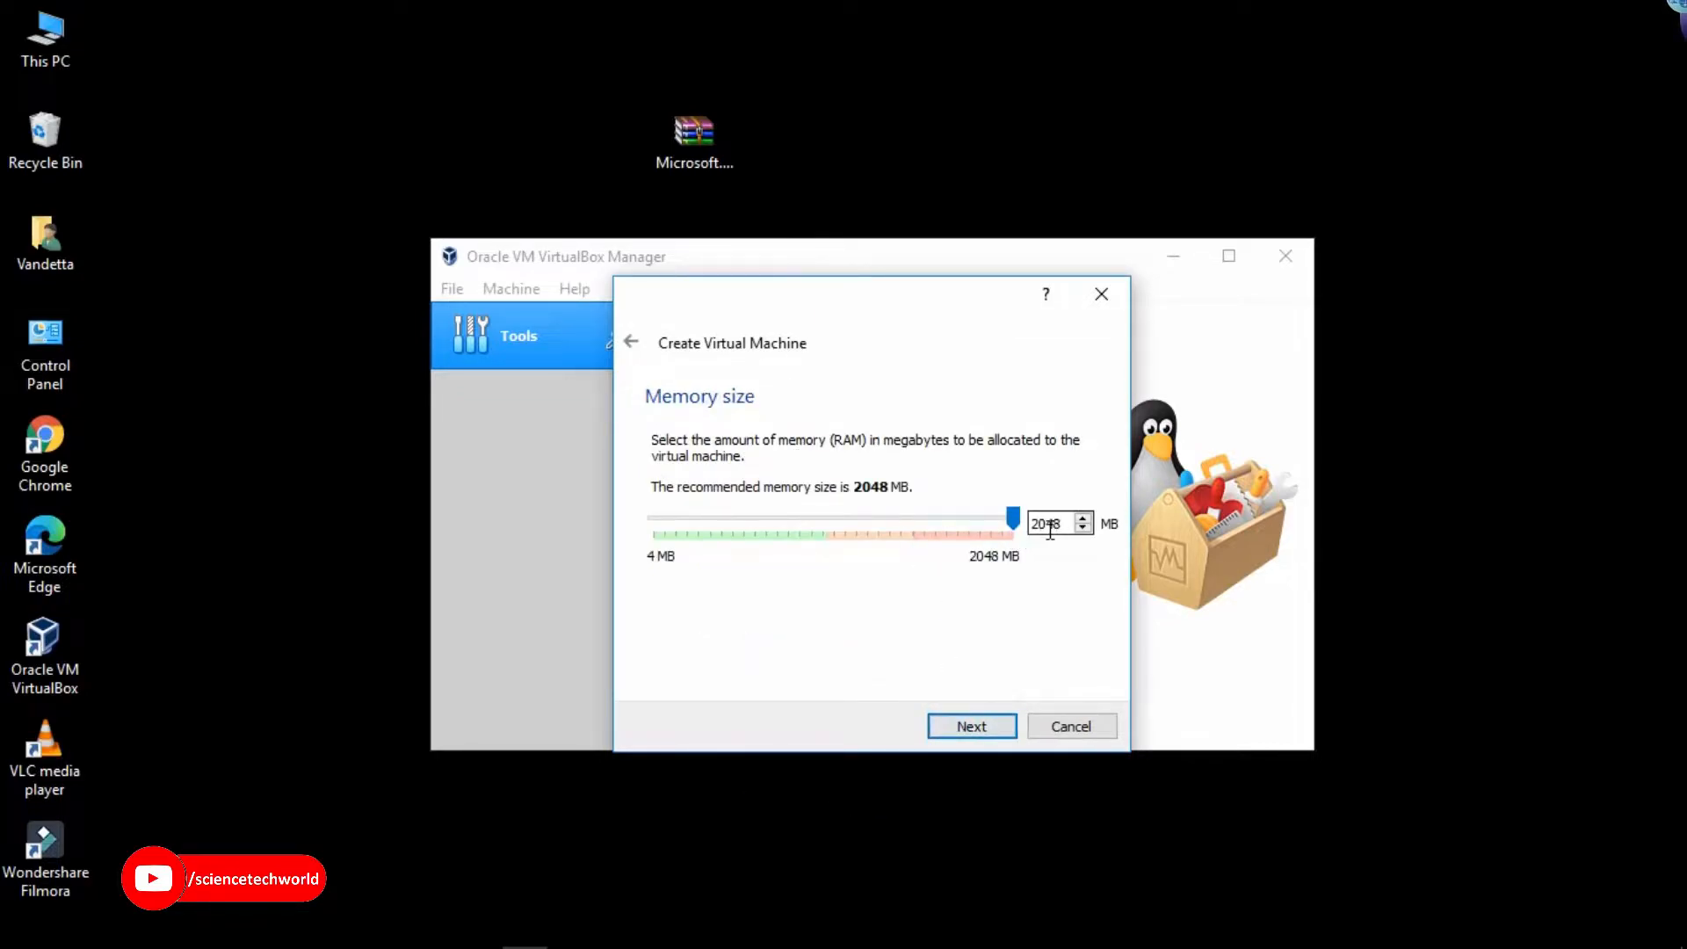
- Allocate 1024 MB of memory to the virtual machine and choose to create a virtual hard disk now
{"action": "left_click_drag", "start_coordinate": [1013, 520], "coordinate": [837, 516]}
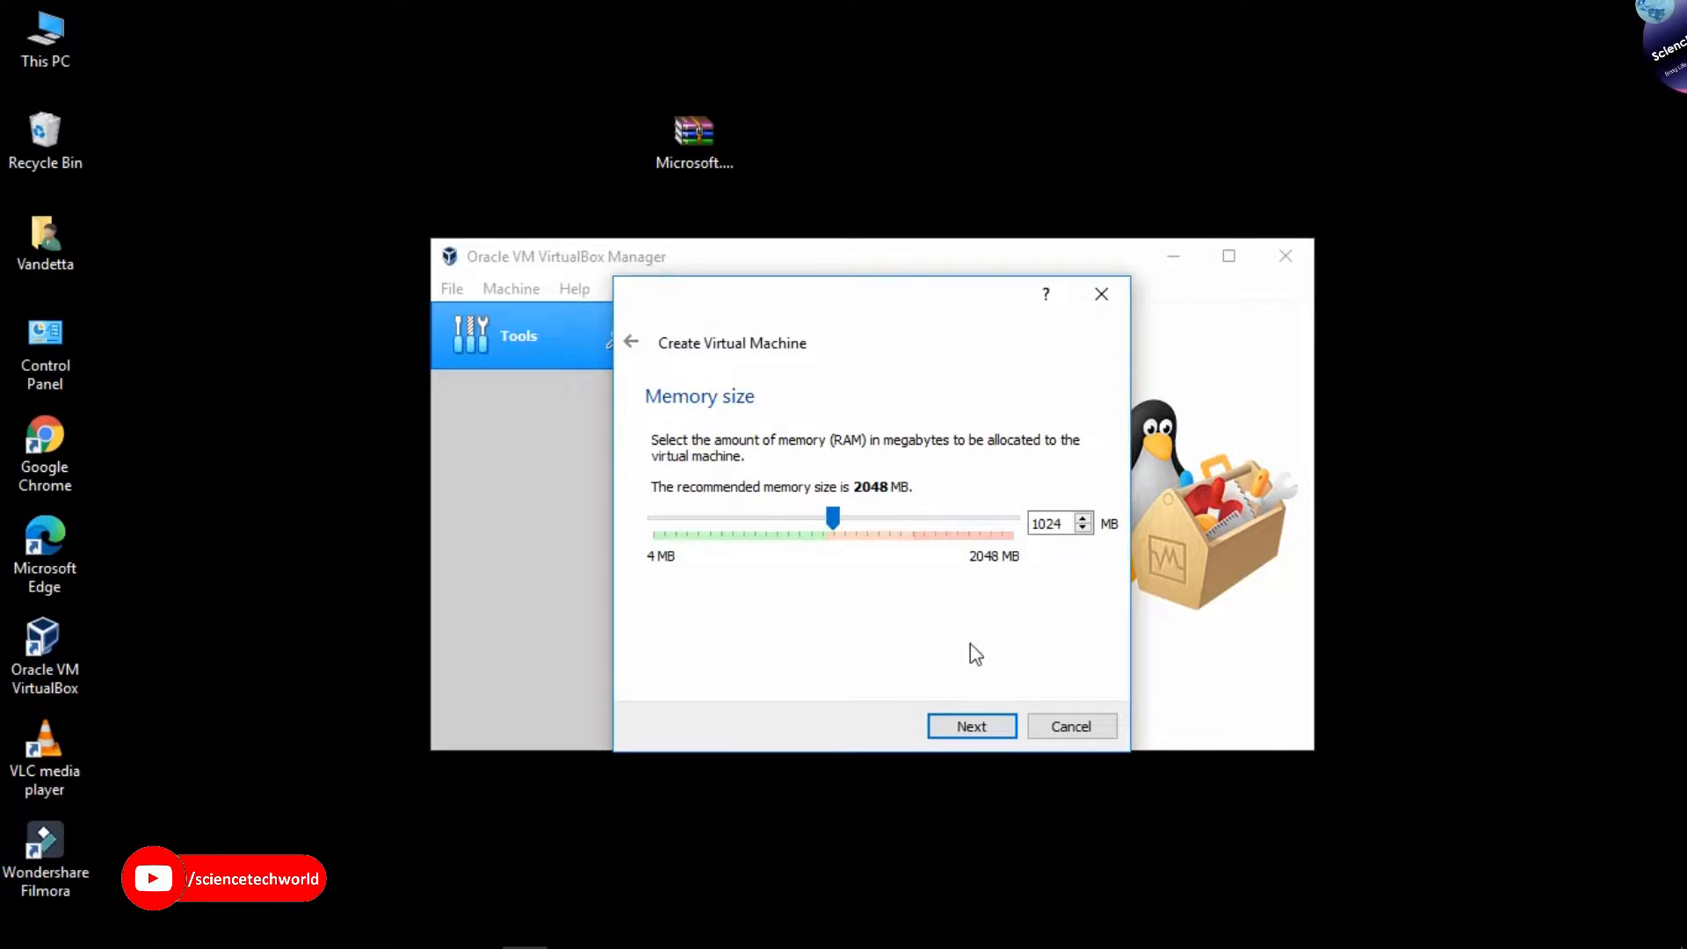
{"action": "left_click", "coordinate": [966, 725]}
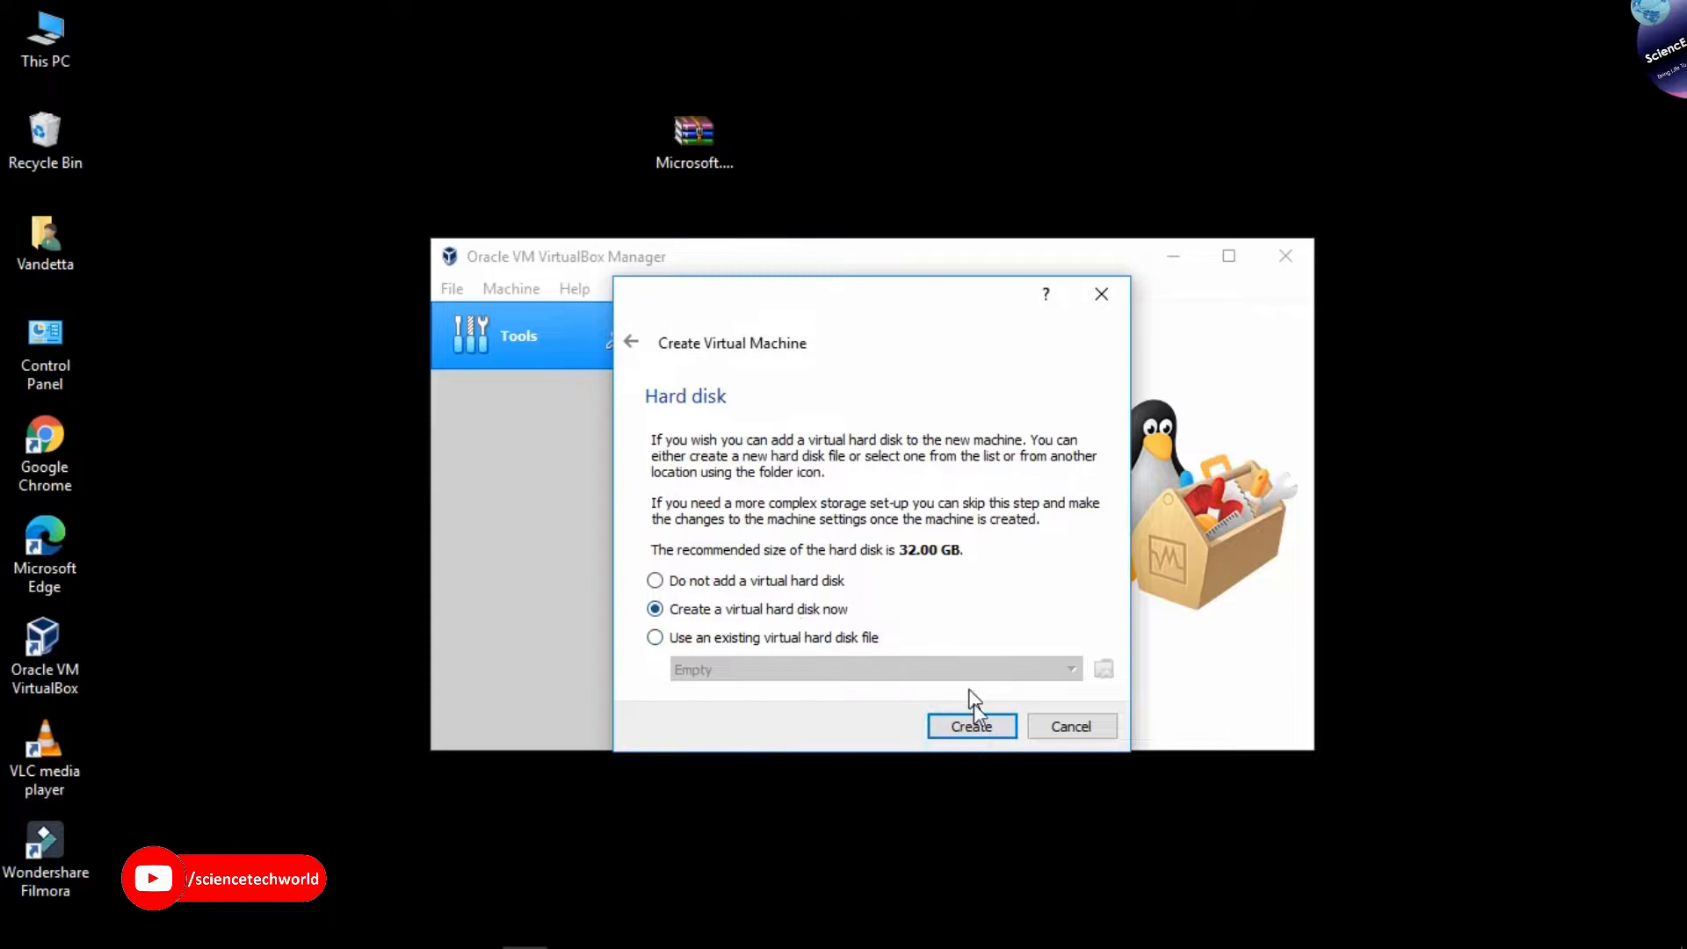
{"action": "left_click", "coordinate": [973, 727]}
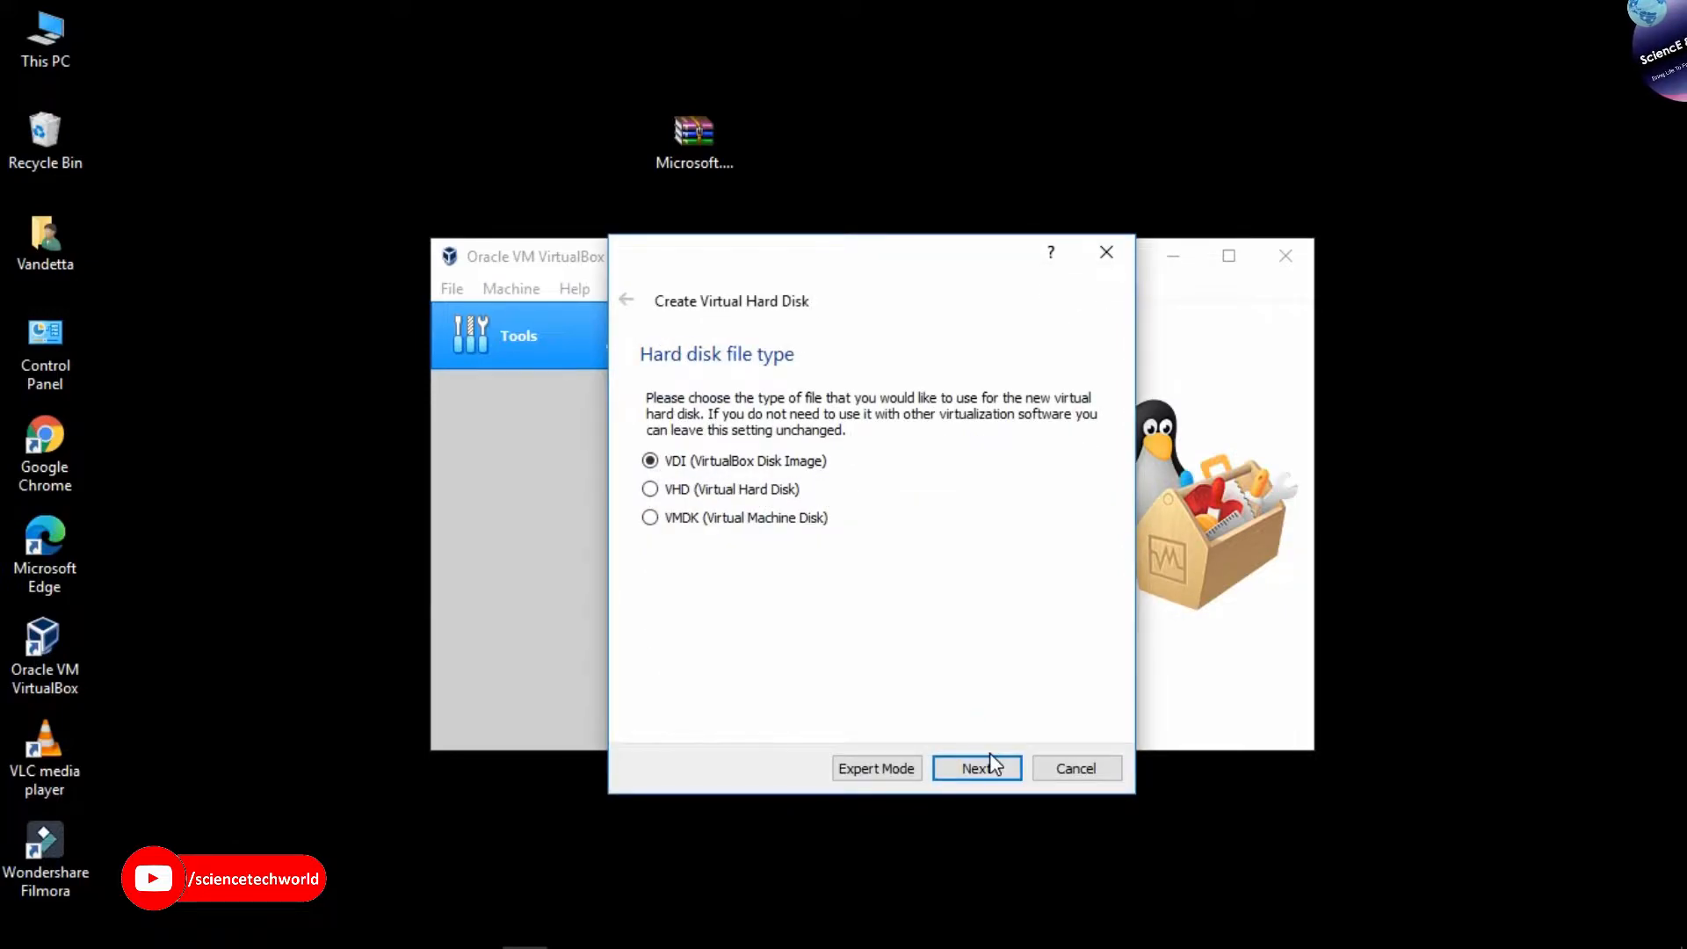
- Create a dynamically allocated VDI virtual hard disk with a size of 50 GB for the machine
{"action": "left_click", "coordinate": [990, 766]}
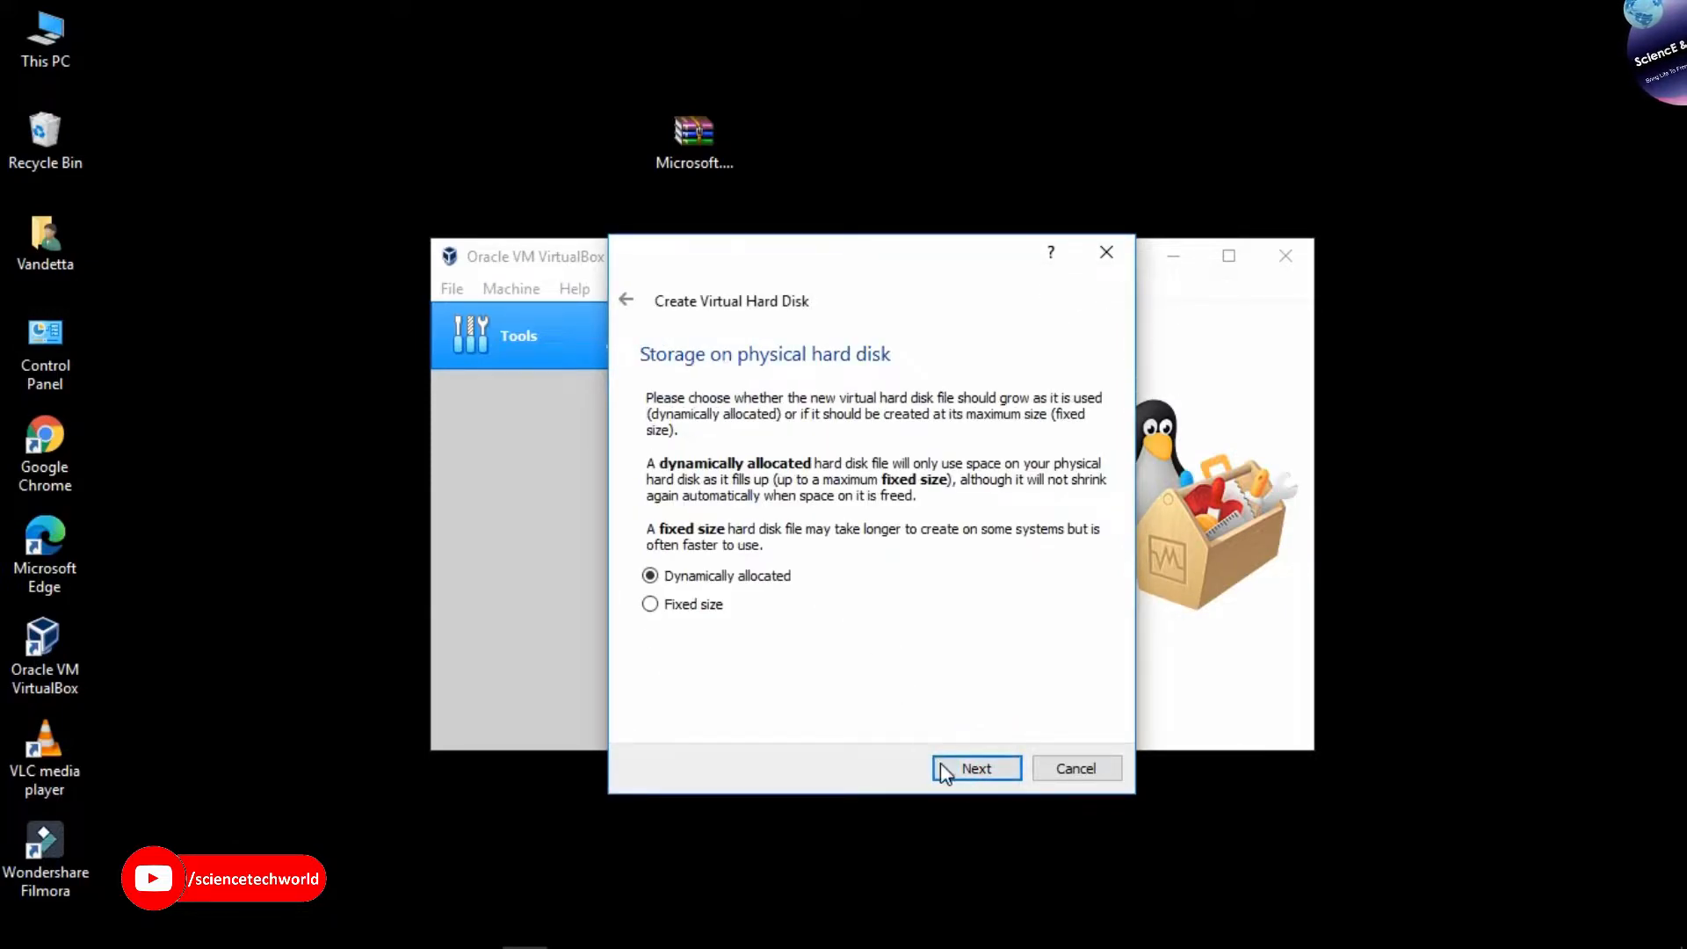
{"action": "left_click", "coordinate": [945, 766]}
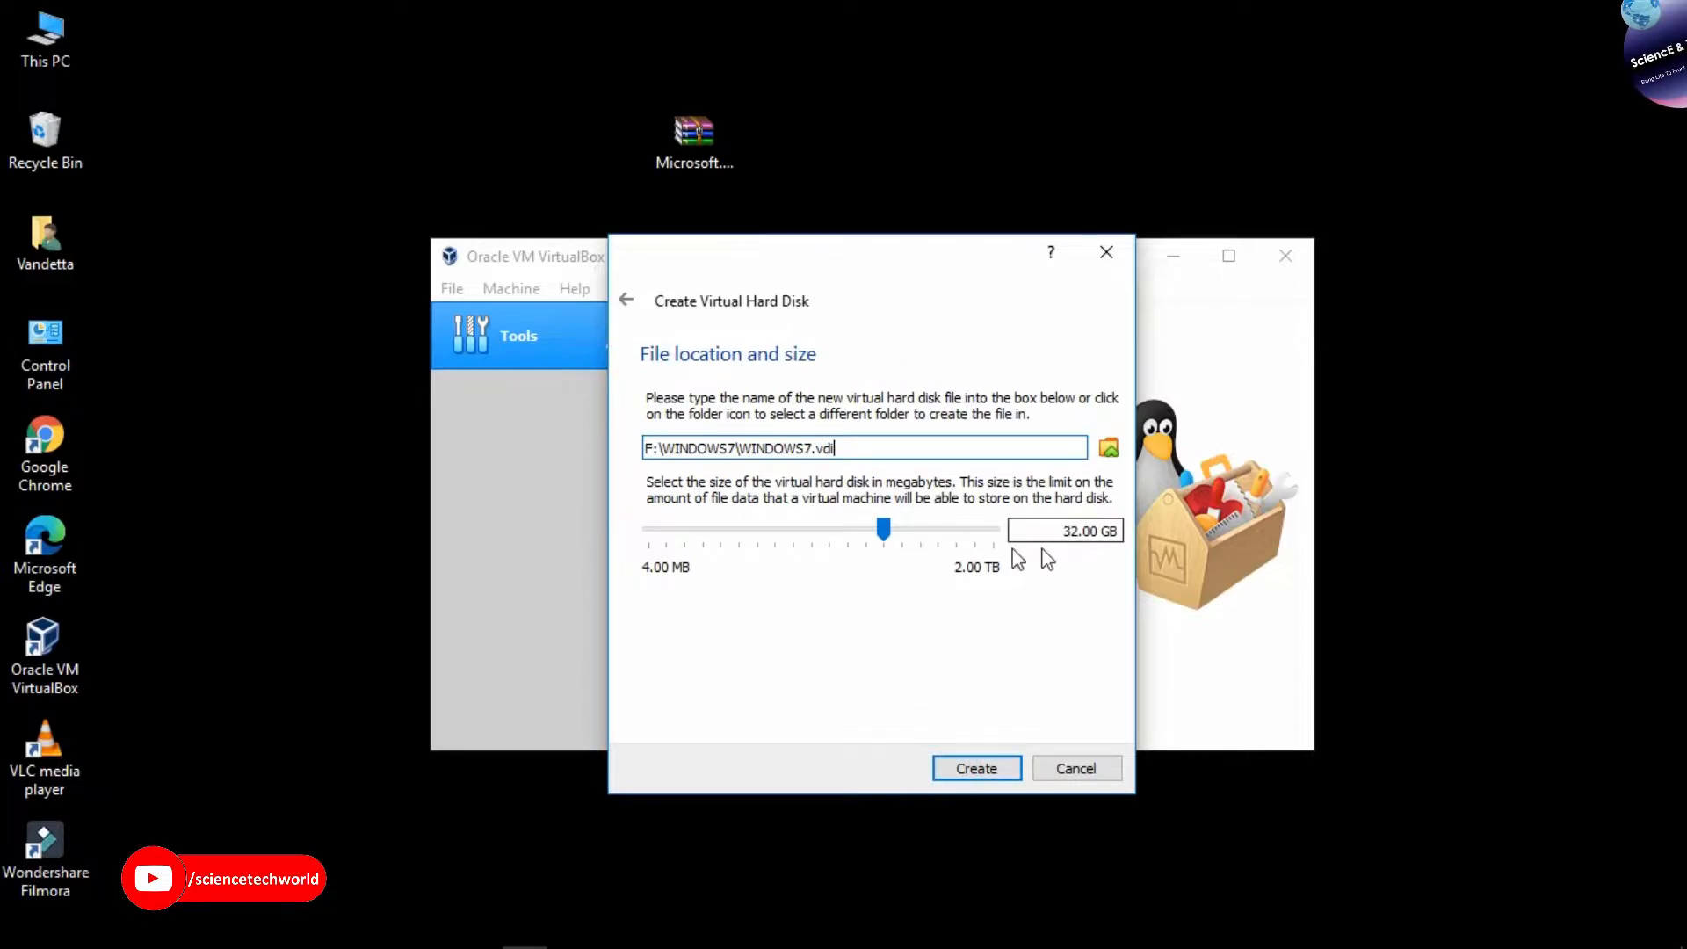
{"action": "left_click_drag", "start_coordinate": [894, 537], "coordinate": [901, 537]}
{"action": "left_click_drag", "start_coordinate": [1103, 531], "coordinate": [1061, 533]}
{"action": "type", "text": "50"}
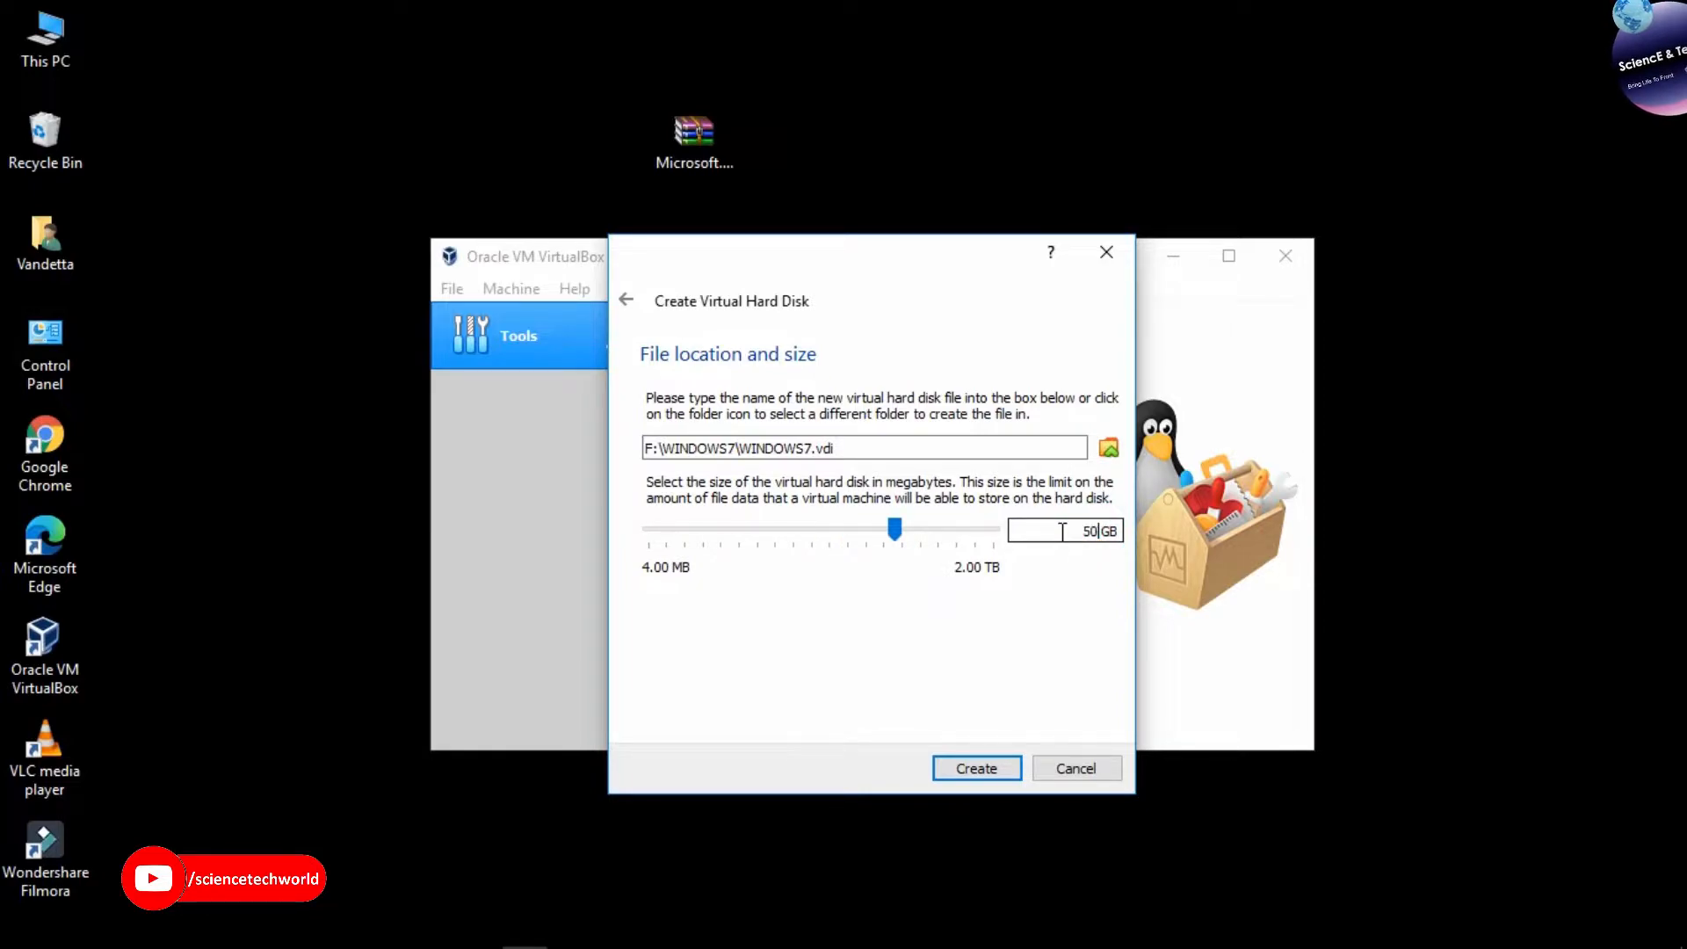
{"action": "left_click", "coordinate": [998, 766]}
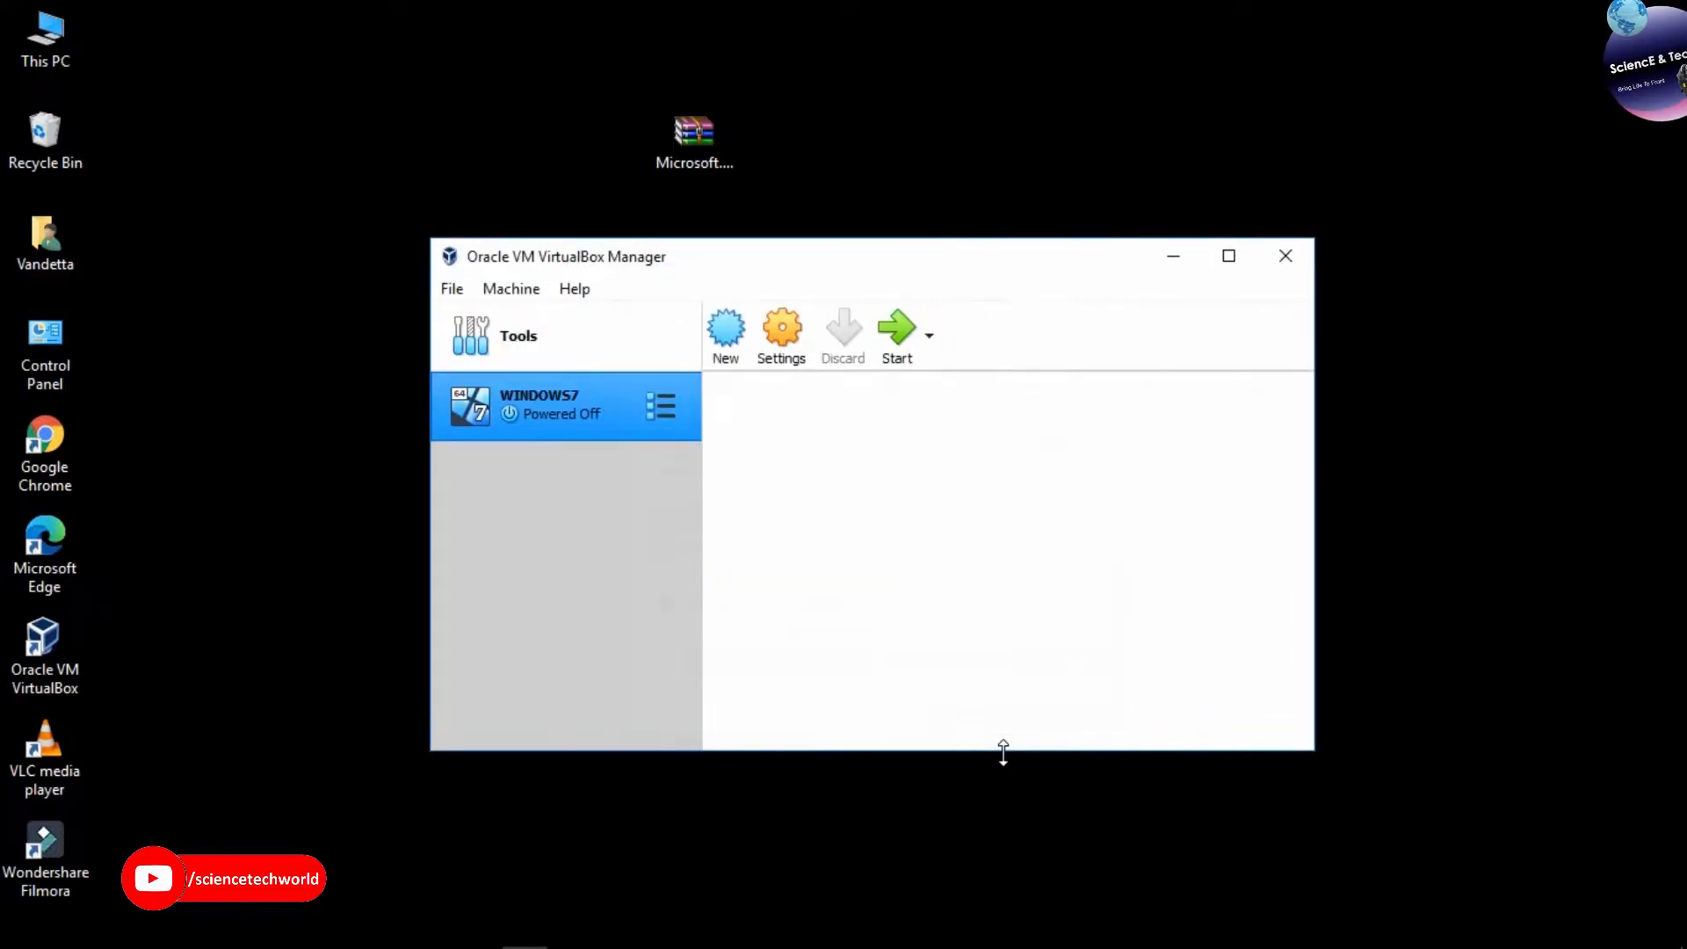
- In the WINDOWS7 machine's settings, assign 2 processors and set the video memory to 128 MB
{"action": "right_click", "coordinate": [595, 396]}
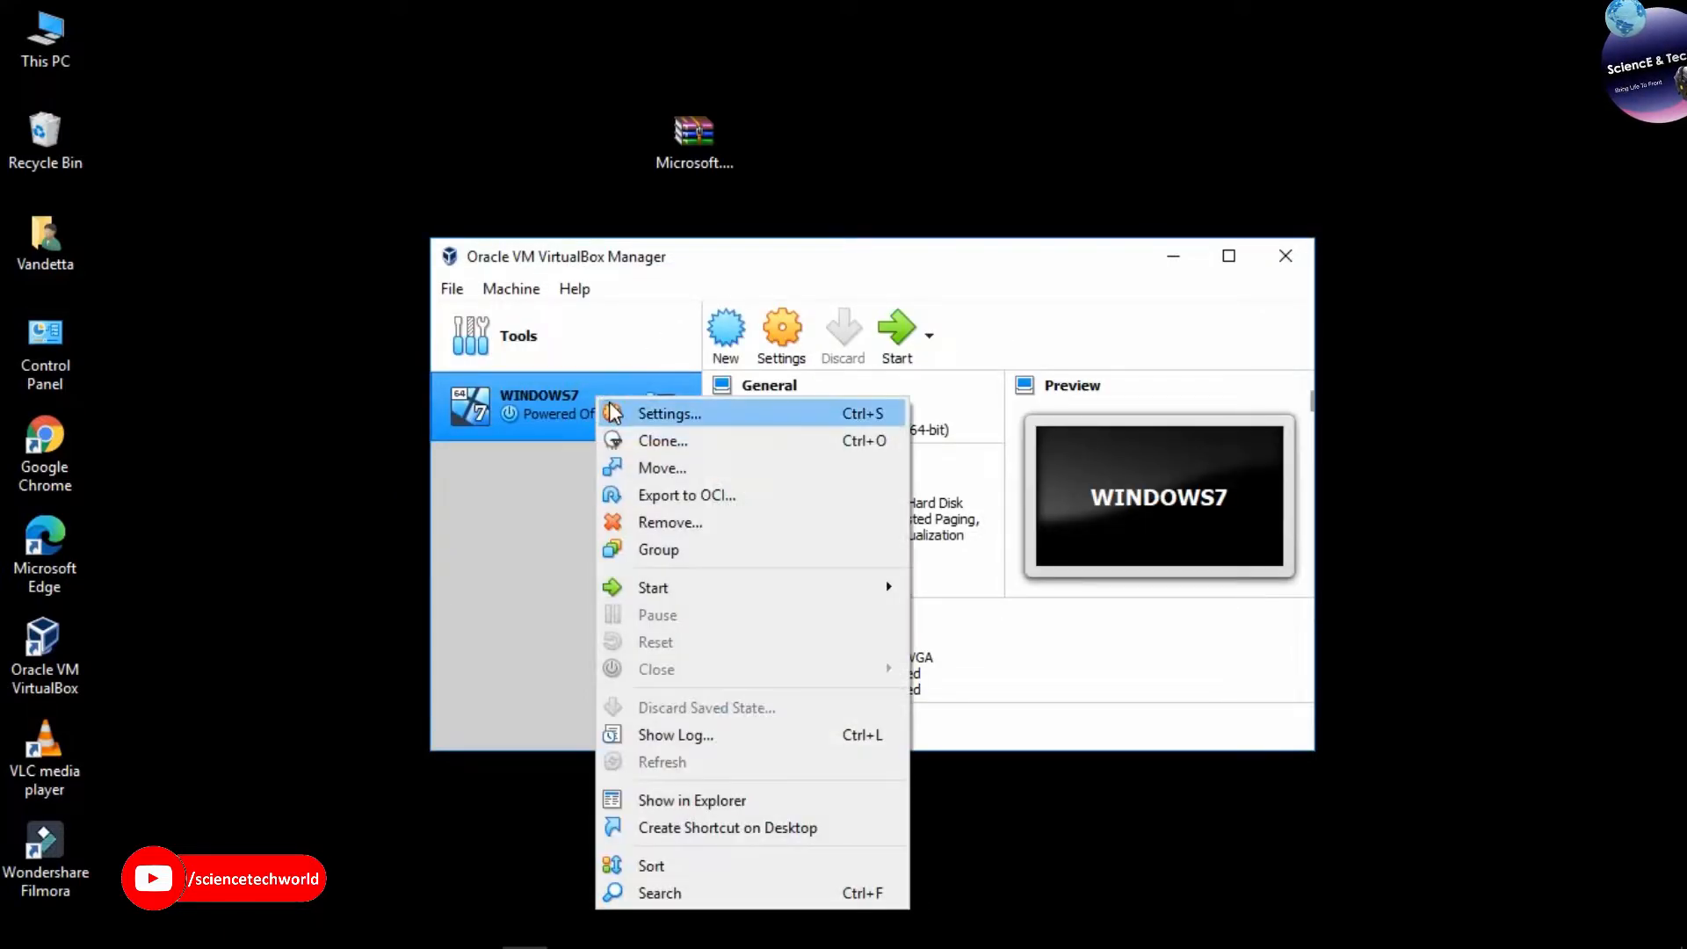
{"action": "left_click", "coordinate": [610, 405]}
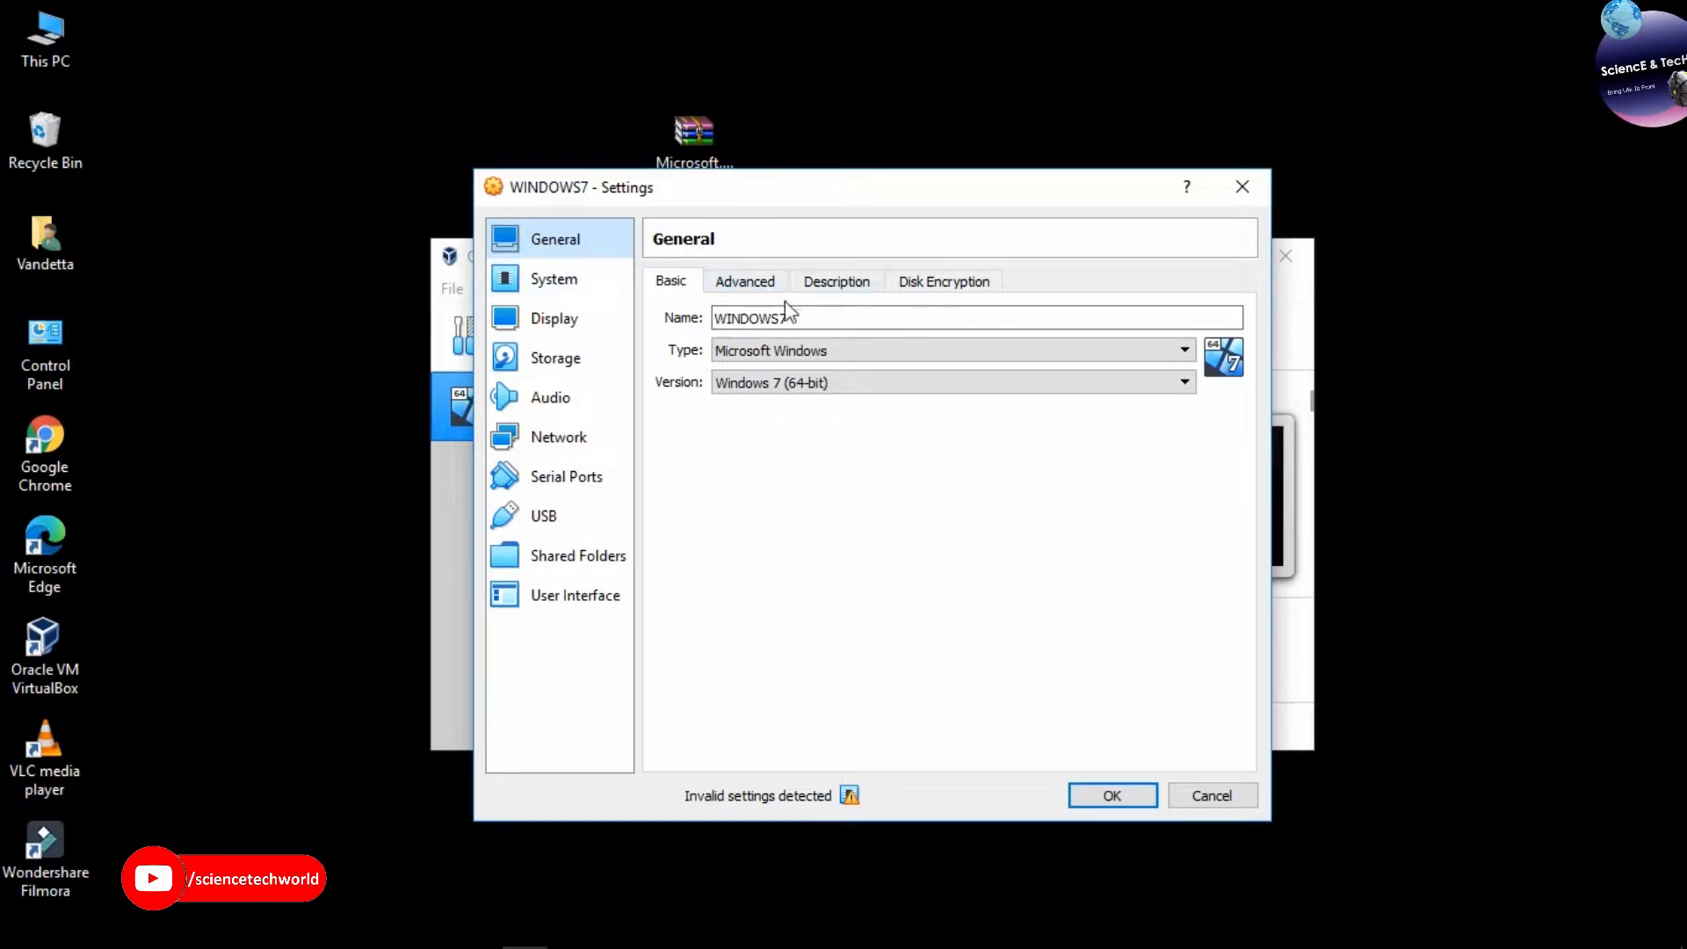
{"action": "left_click", "coordinate": [583, 281]}
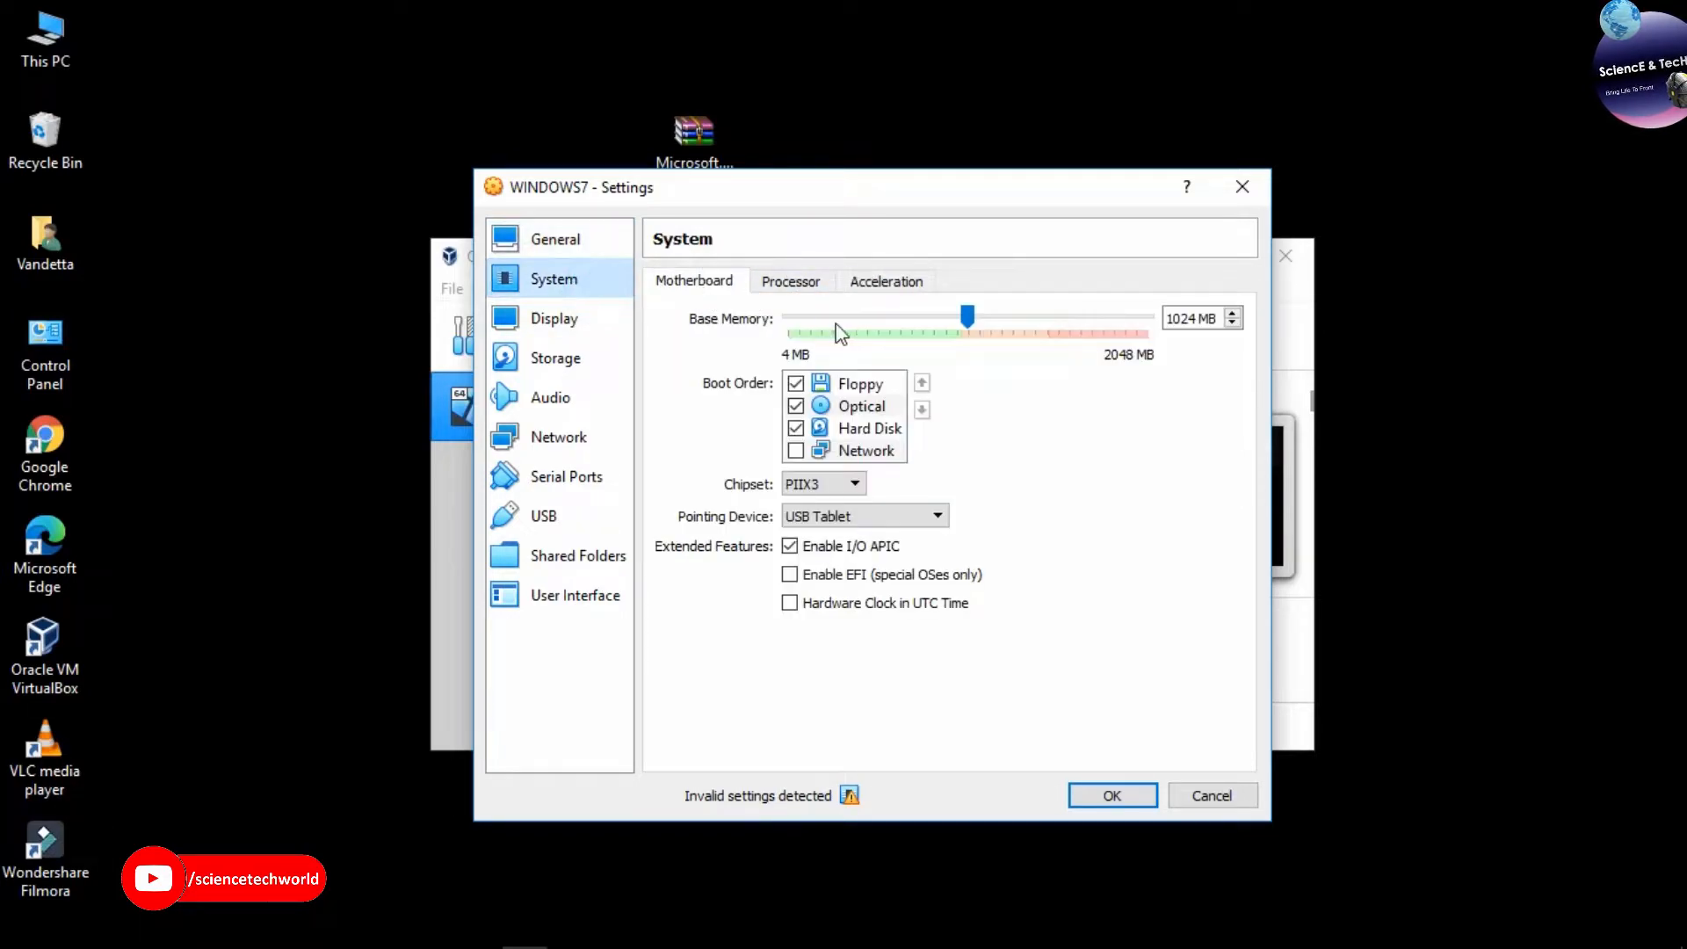
{"action": "left_click", "coordinate": [791, 283]}
{"action": "left_click_drag", "start_coordinate": [789, 319], "coordinate": [894, 351]}
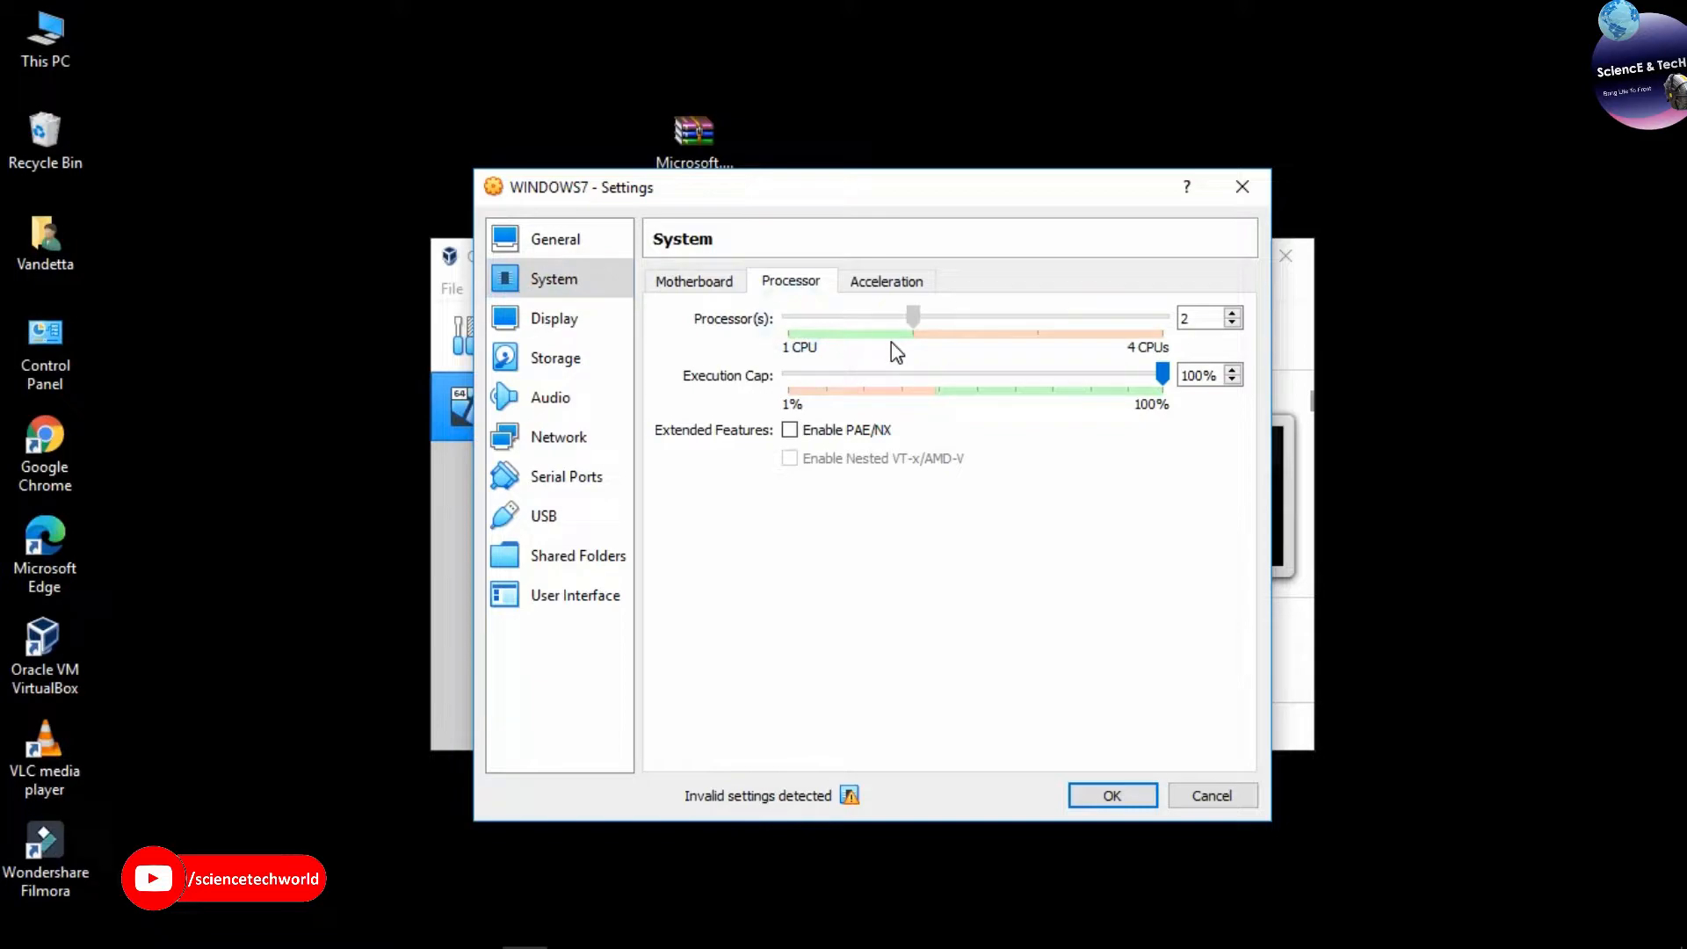
{"action": "left_click", "coordinate": [874, 281]}
{"action": "left_click", "coordinate": [796, 285]}
{"action": "left_click", "coordinate": [693, 281]}
{"action": "left_click", "coordinate": [584, 319]}
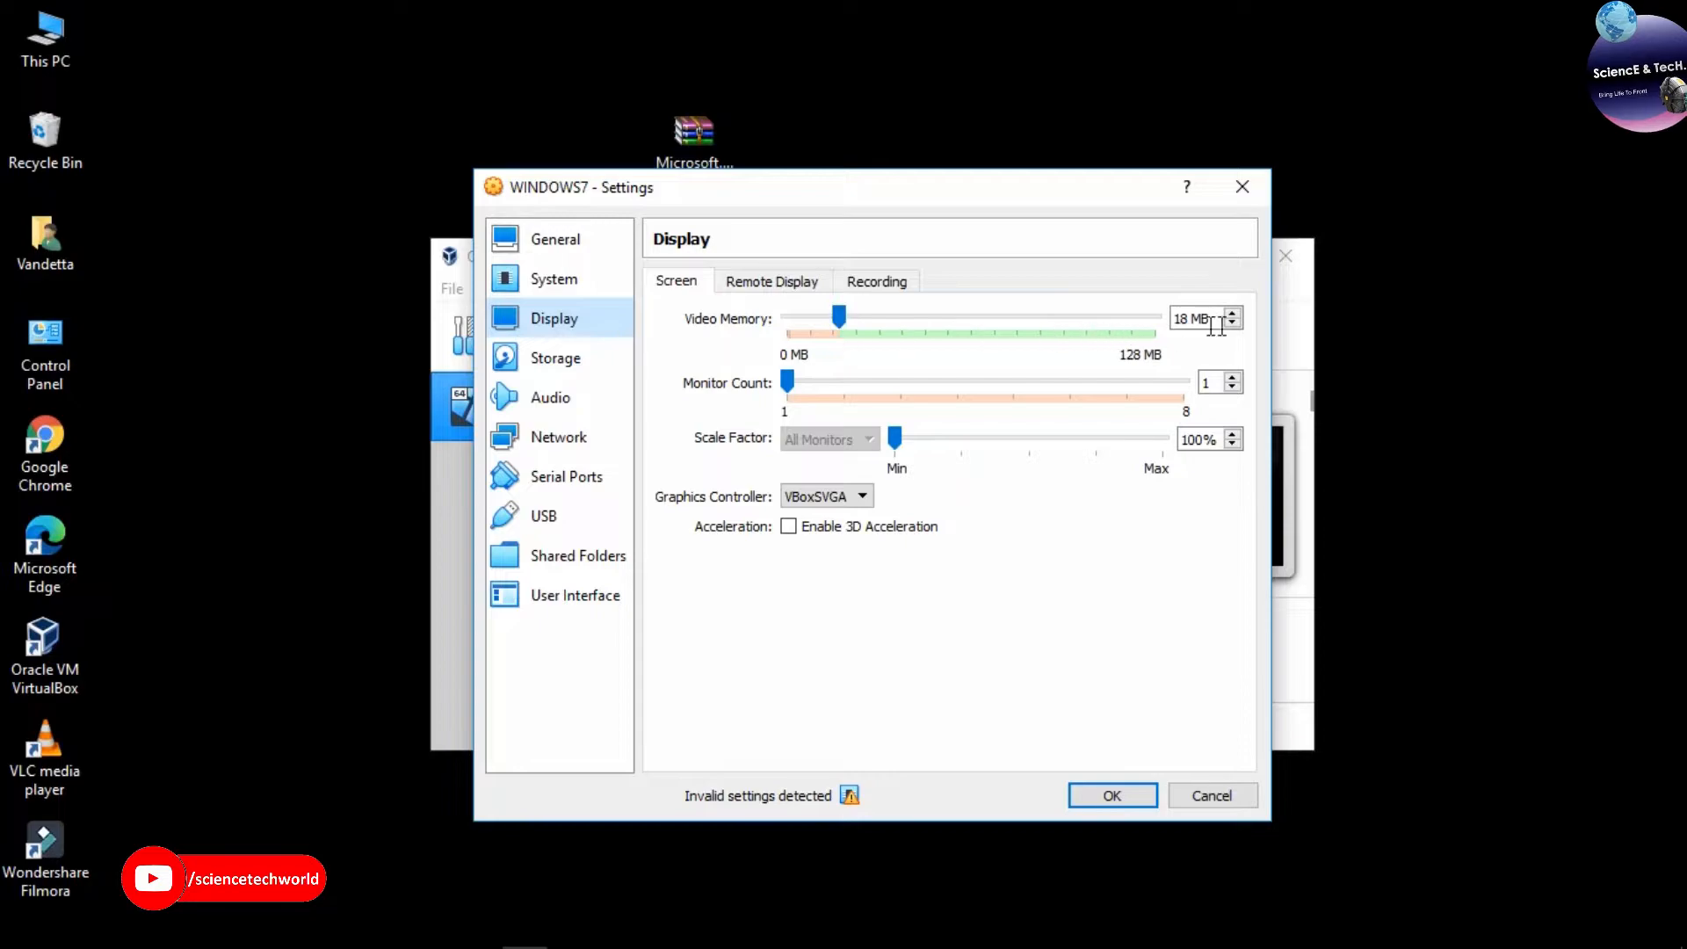
{"action": "left_click_drag", "start_coordinate": [841, 317], "coordinate": [1178, 346]}
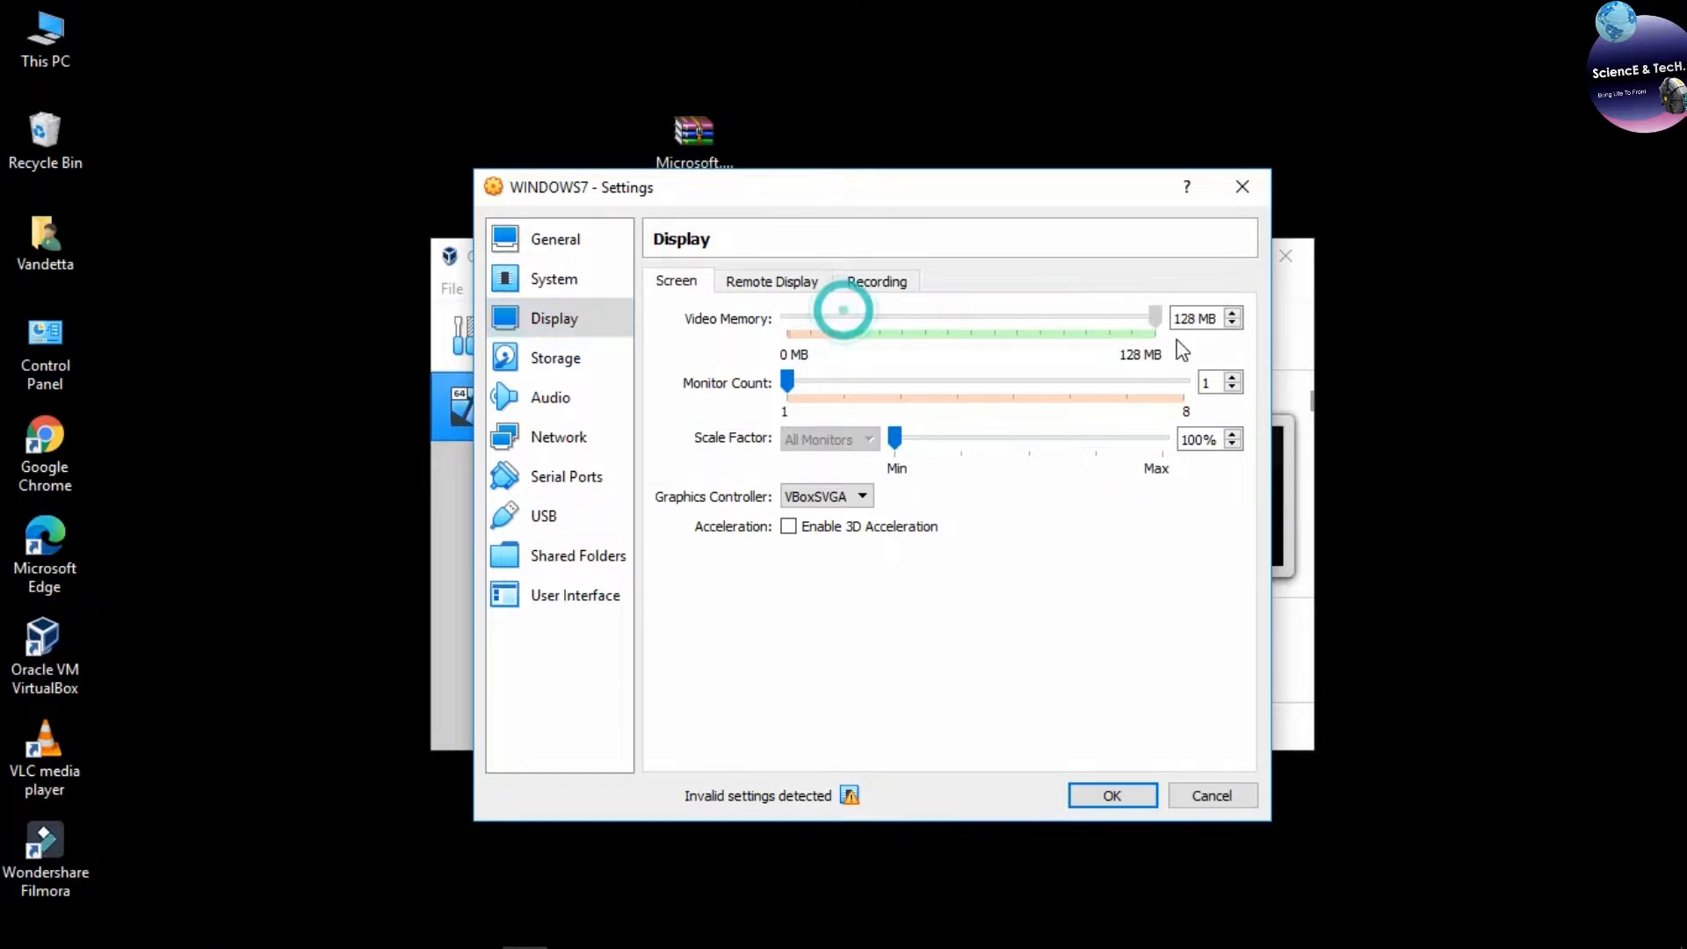
- Attach the desktop file Microsoft.Windows.7.Ultimate.SP1.x64.Integrated.July.2014.iso to the machine's empty optical drive and save the settings
{"action": "left_click", "coordinate": [596, 370]}
{"action": "left_click", "coordinate": [747, 367]}
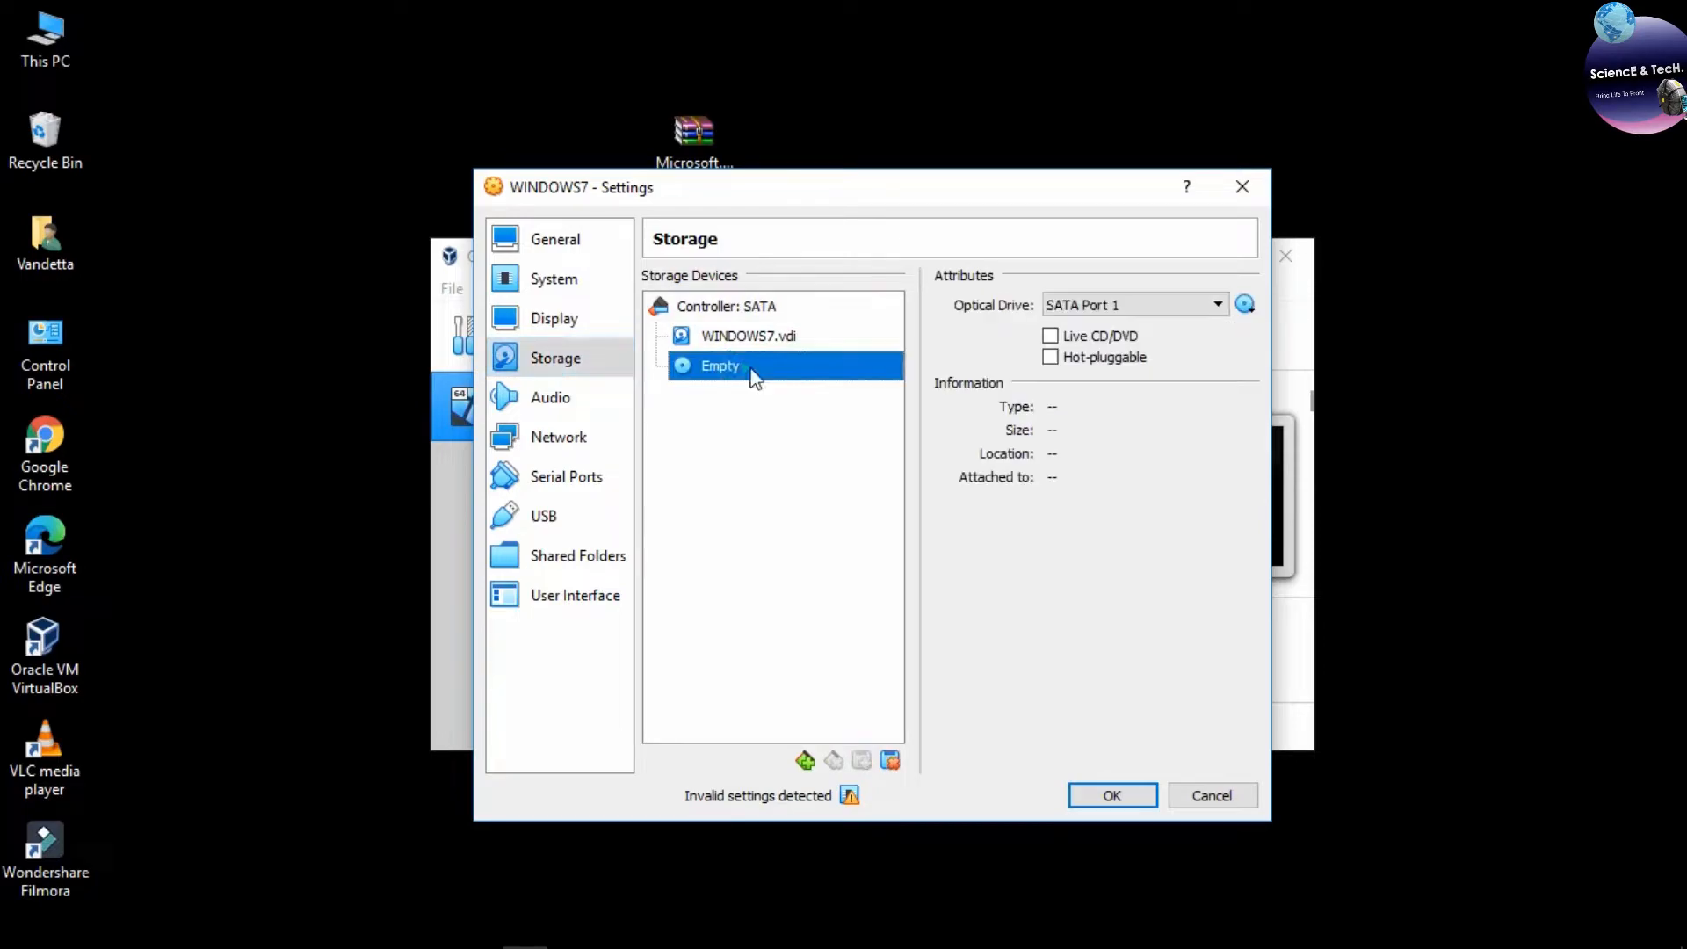
{"action": "left_click", "coordinate": [1254, 308]}
{"action": "left_click", "coordinate": [1262, 360]}
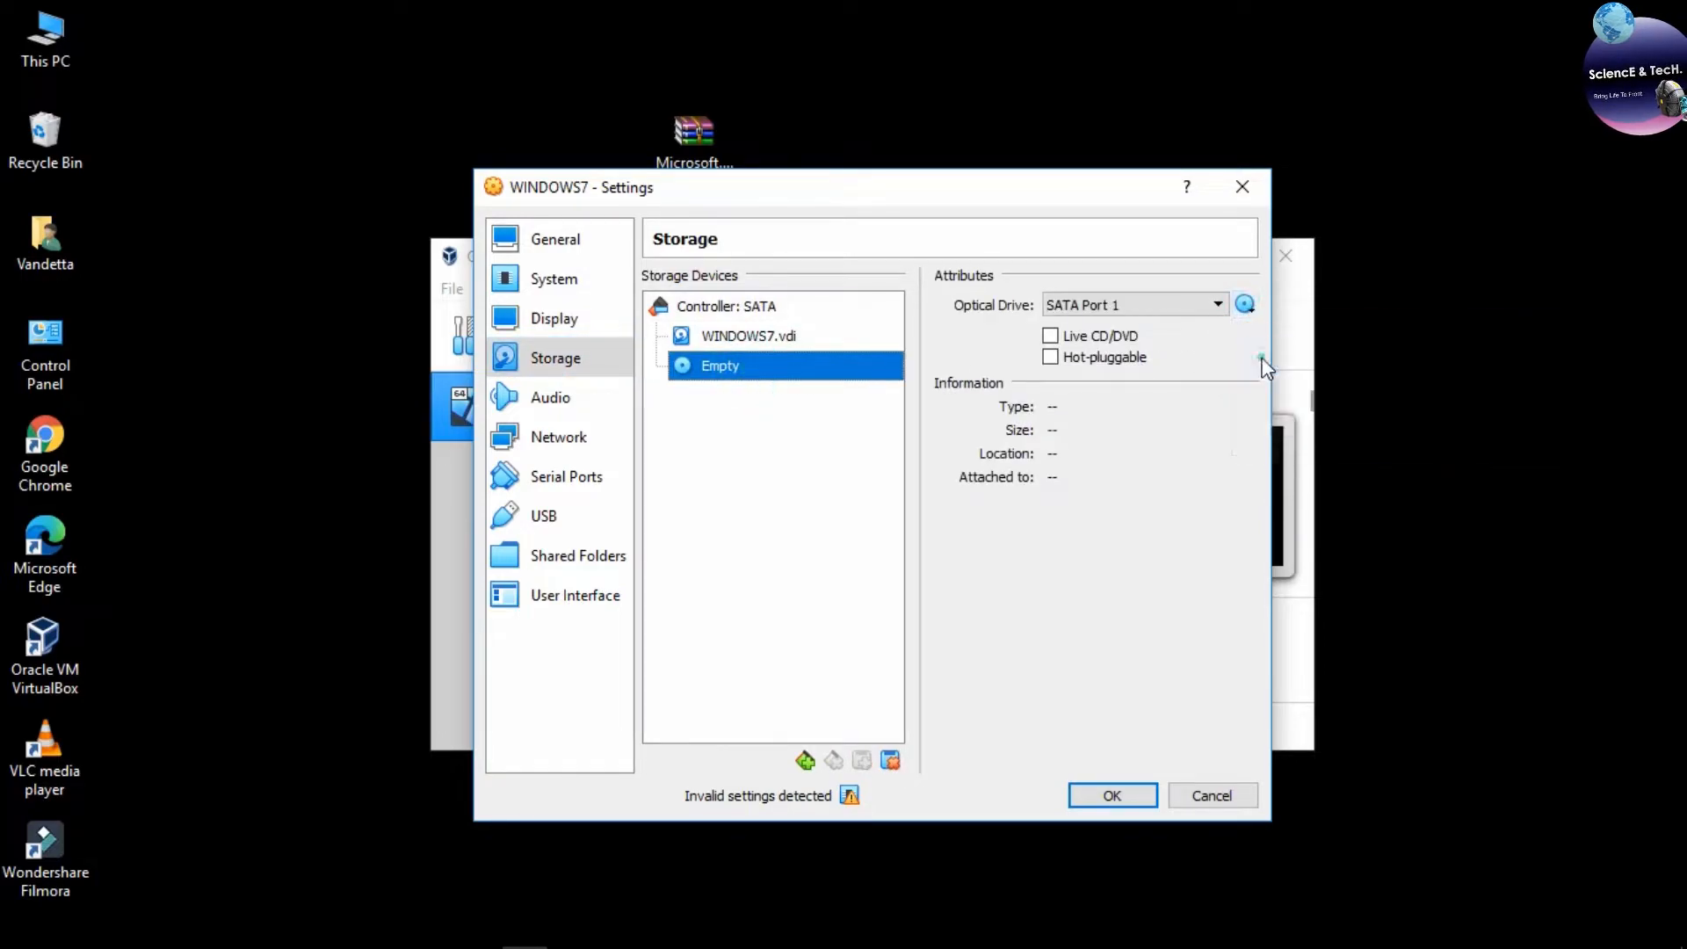
{"action": "left_click", "coordinate": [855, 377]}
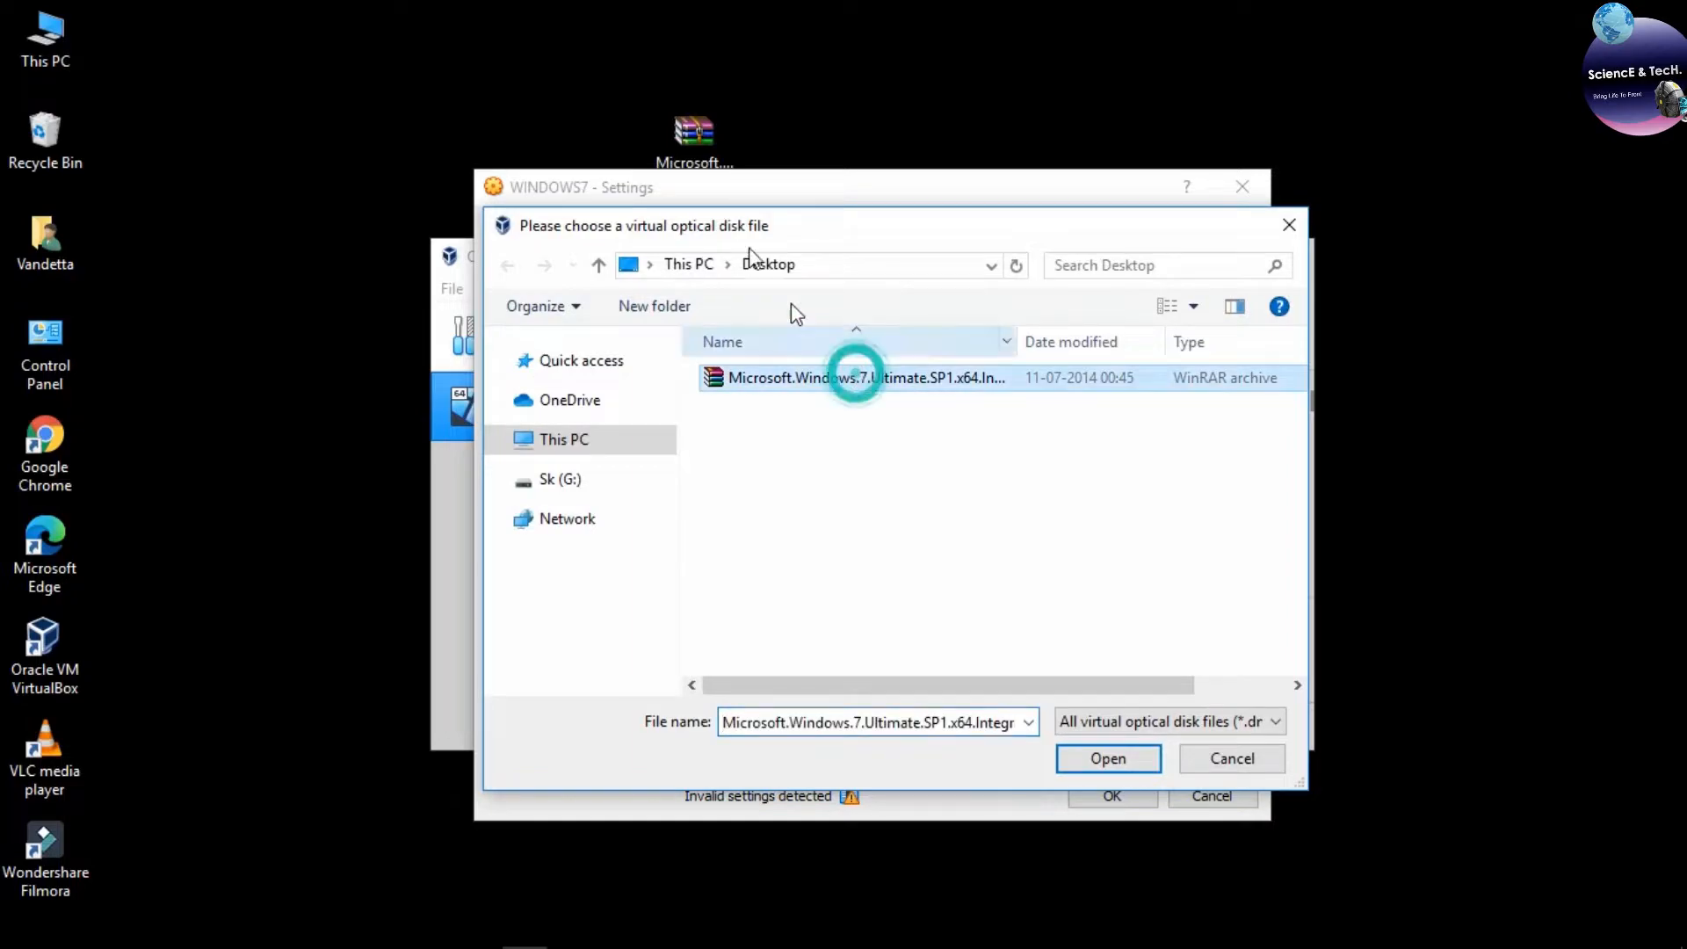
{"action": "left_click_drag", "start_coordinate": [692, 140], "coordinate": [511, 87]}
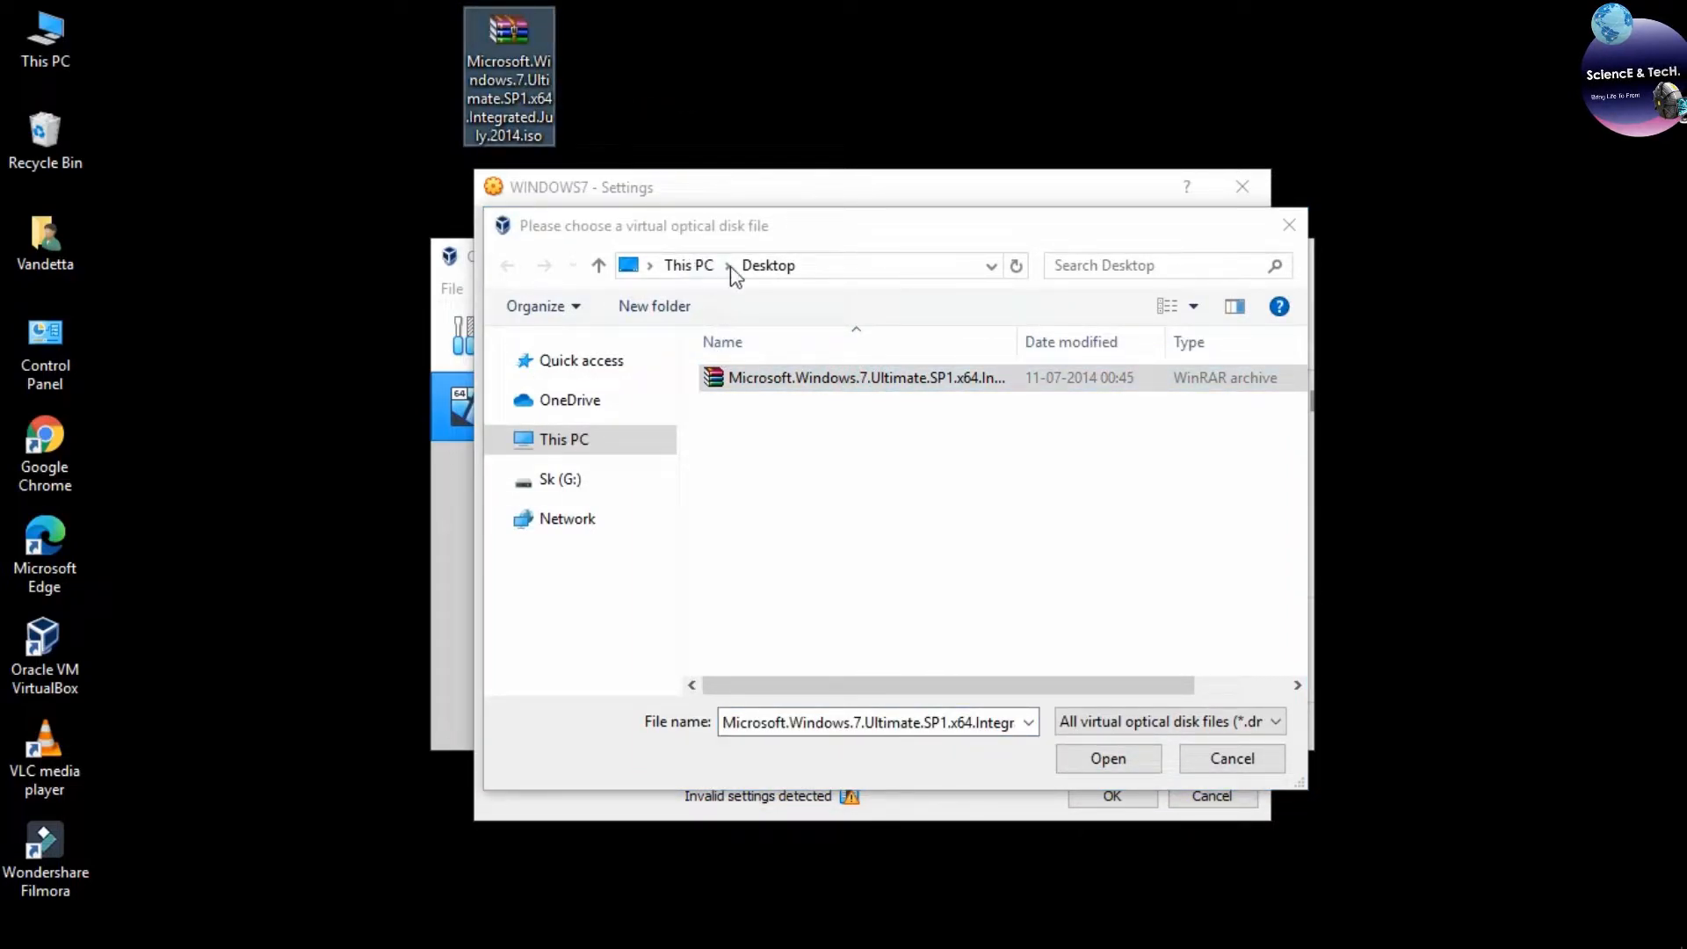
{"action": "left_click", "coordinate": [931, 382]}
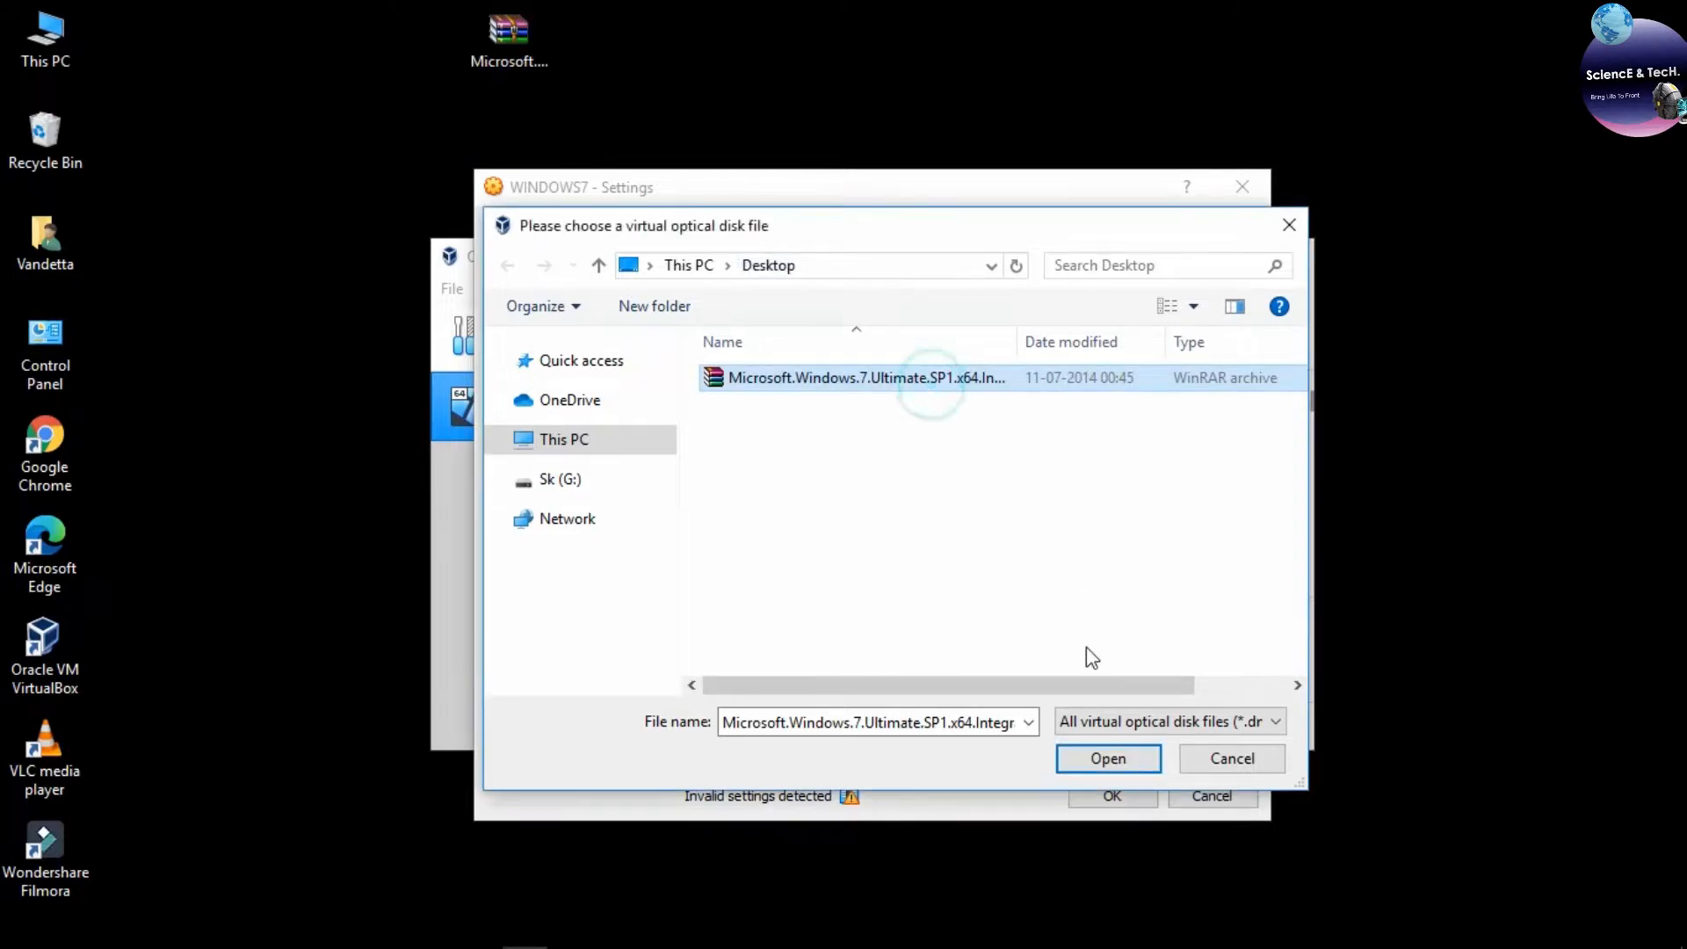
{"action": "left_click", "coordinate": [1103, 756]}
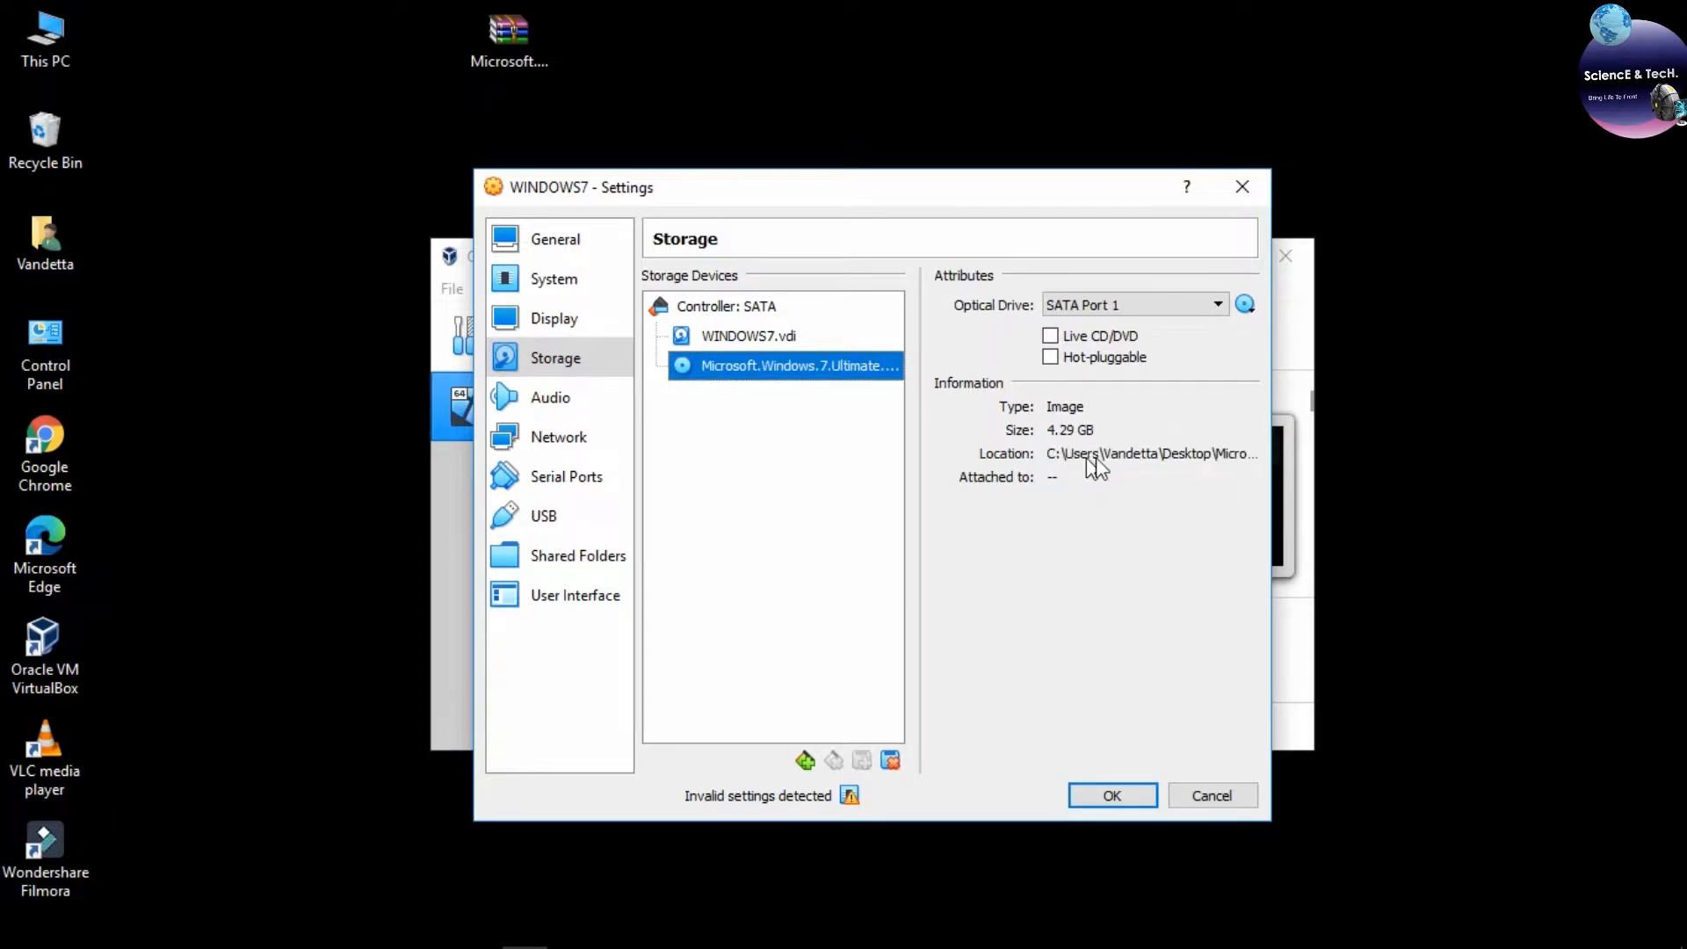
{"action": "left_click", "coordinate": [1121, 795]}
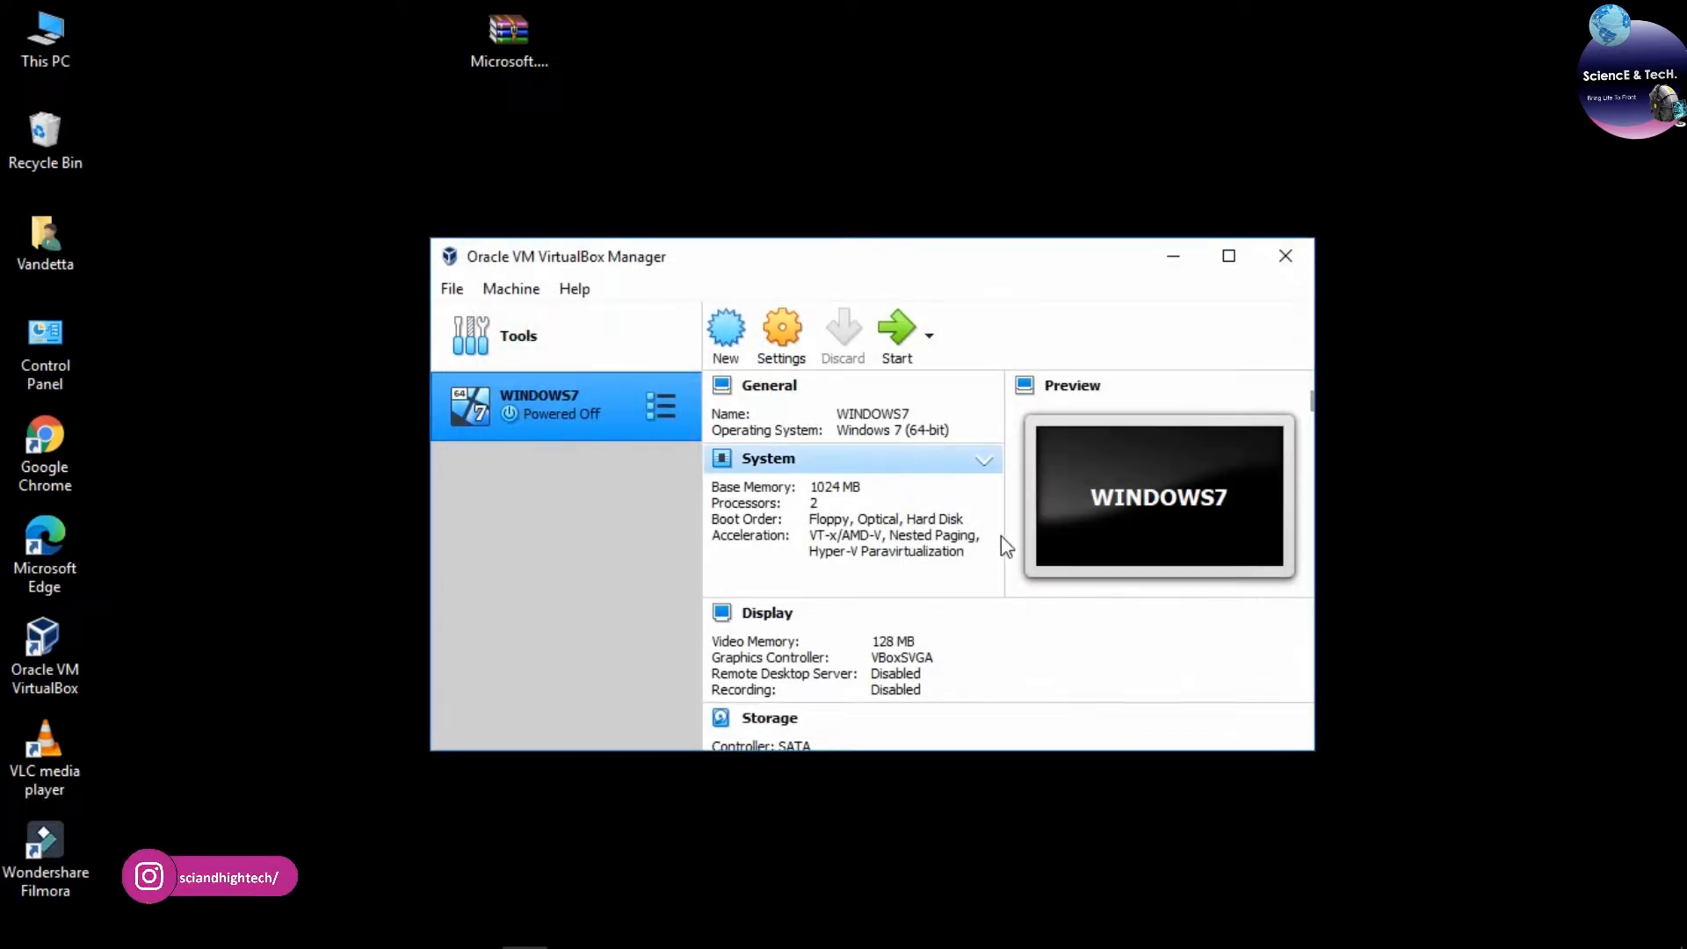
- Start the WINDOWS7 machine using the accessible Microsoft.Windows.7.Ultimate.SP1.x64 ISO as the start-up disk
{"action": "left_click", "coordinate": [898, 337]}
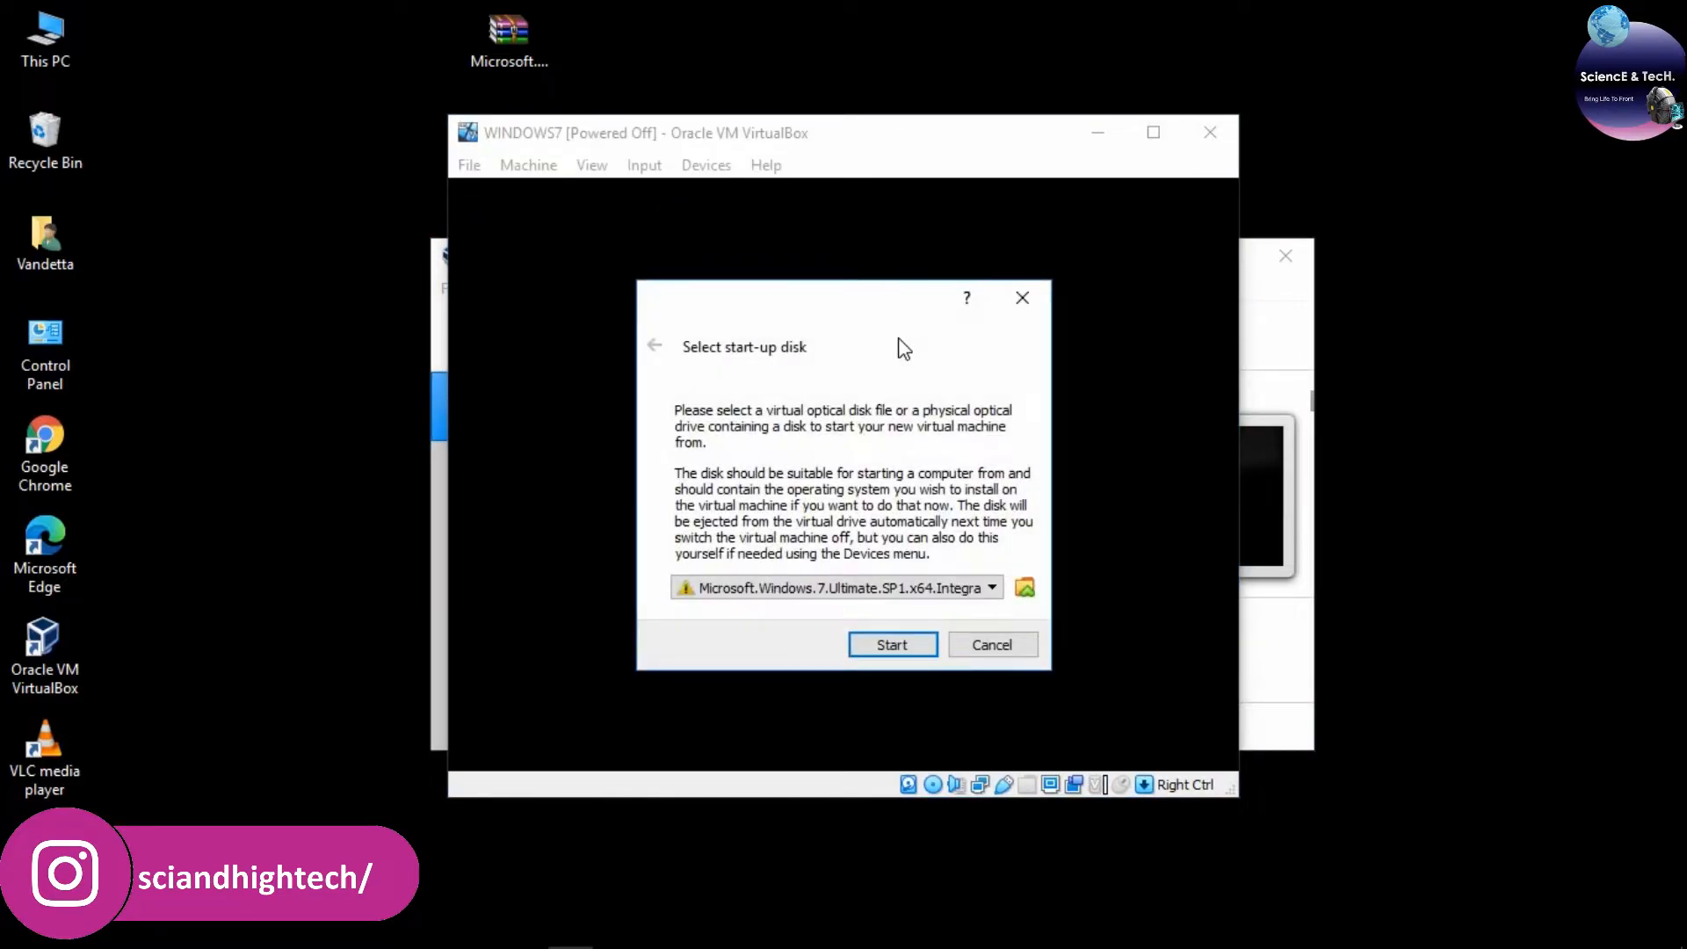
{"action": "left_click", "coordinate": [967, 589]}
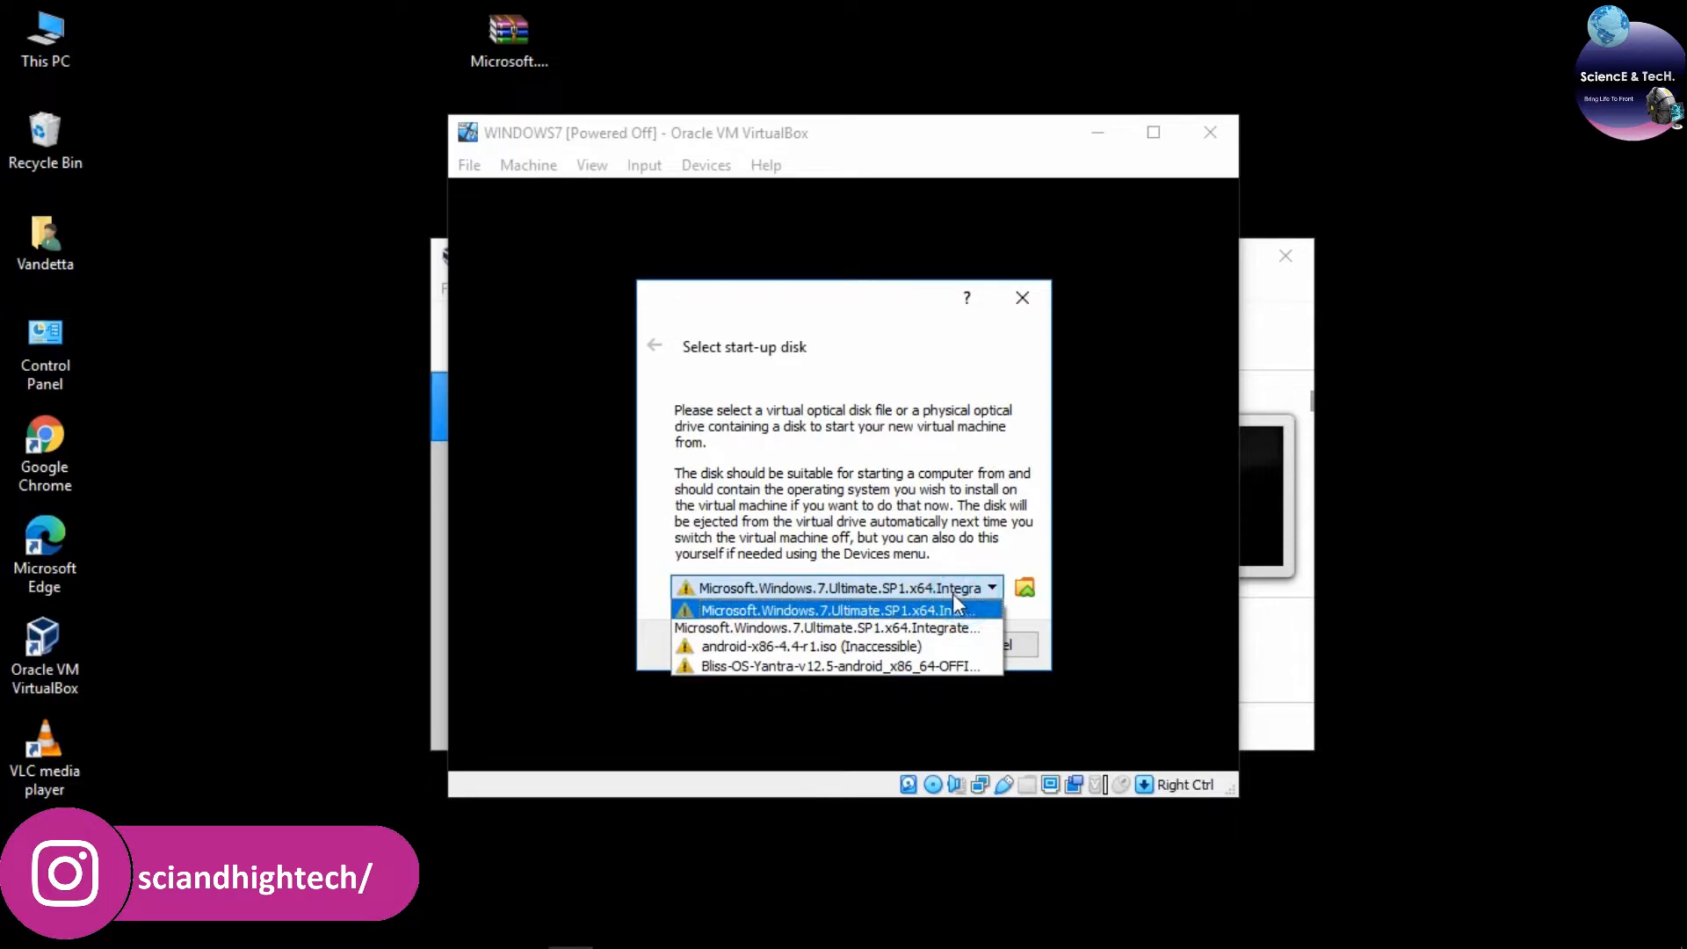
{"action": "left_click", "coordinate": [925, 629]}
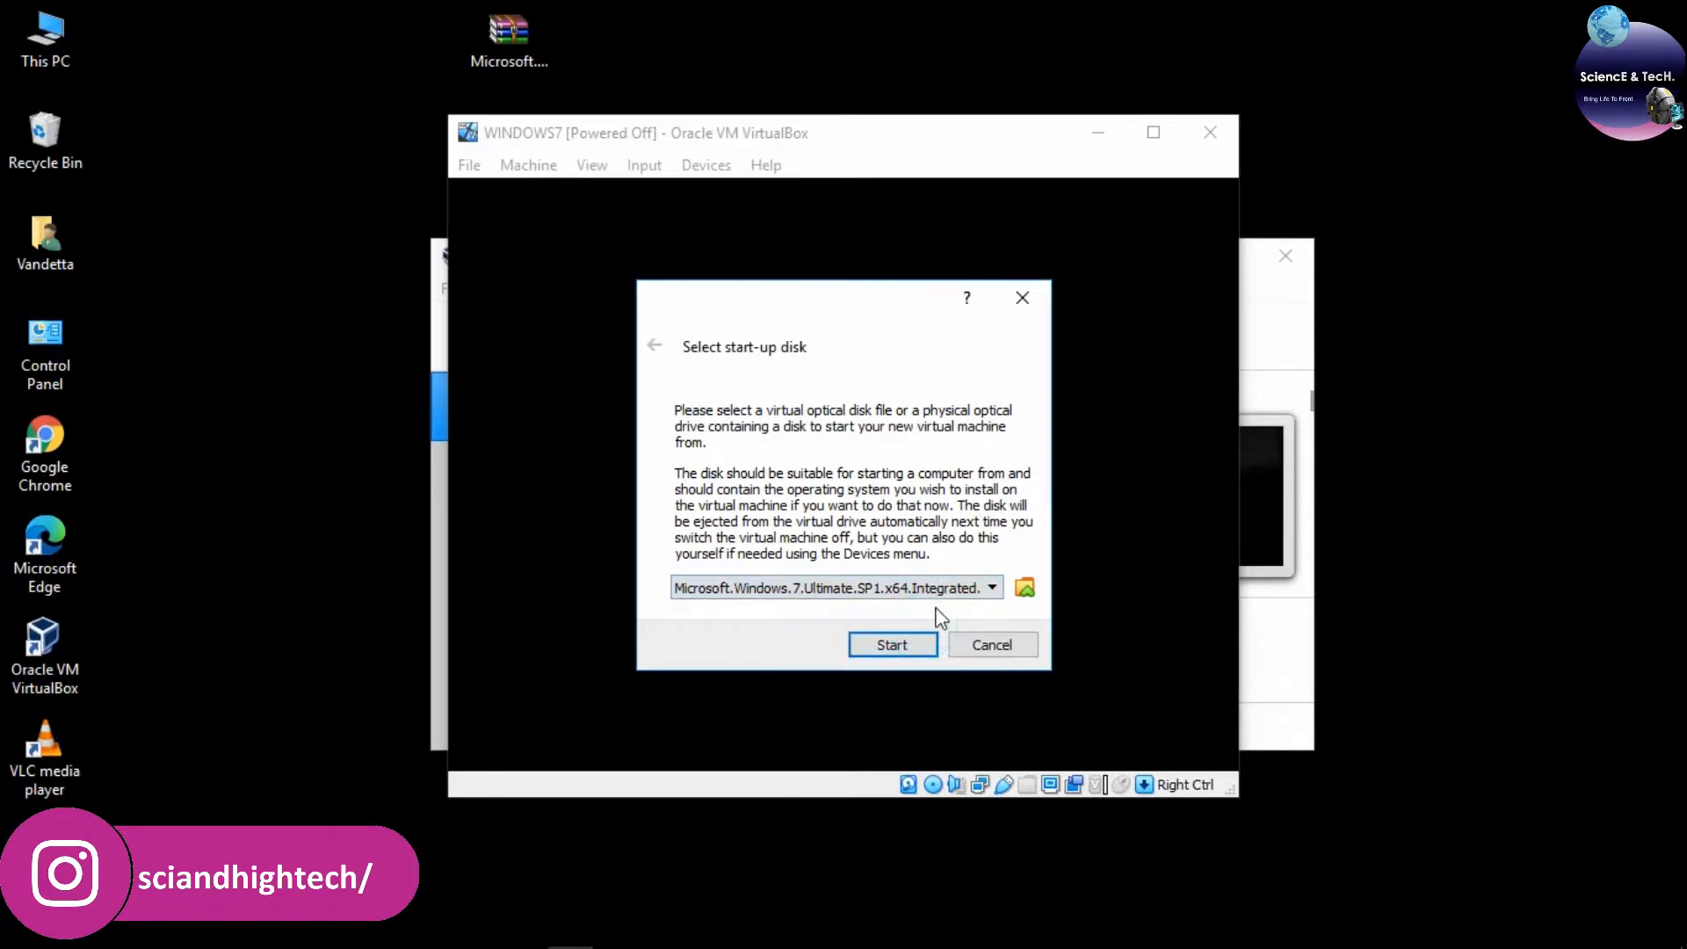
{"action": "left_click", "coordinate": [892, 645]}
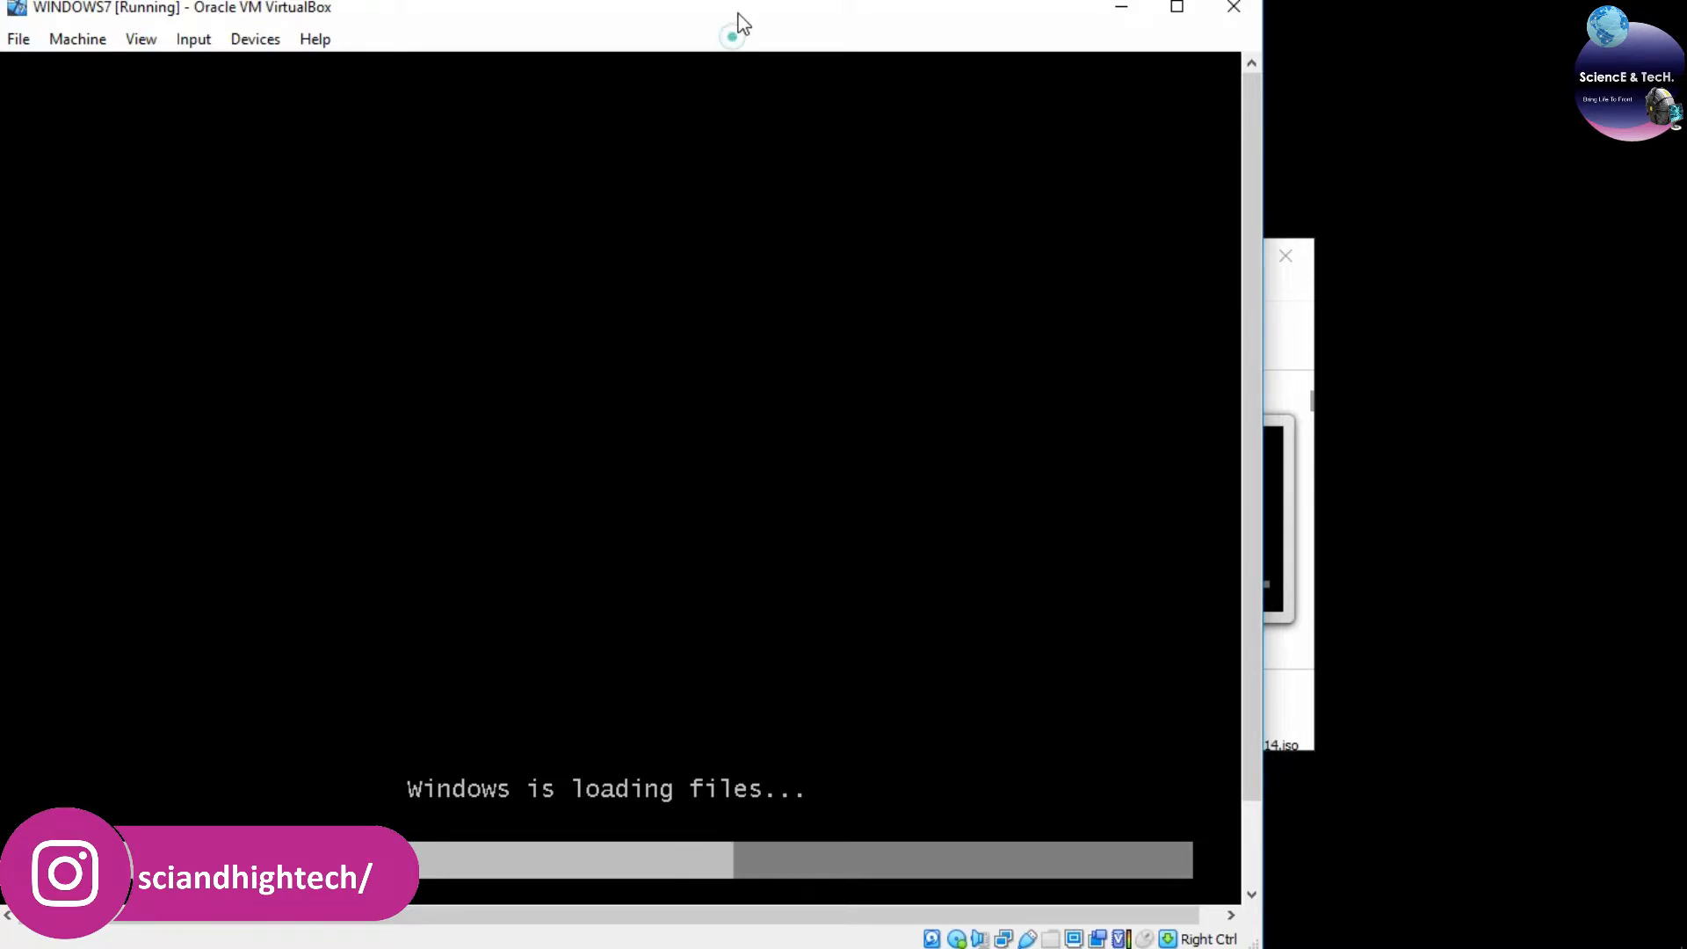
{"action": "left_click_drag", "start_coordinate": [737, 6], "coordinate": [757, 16]}
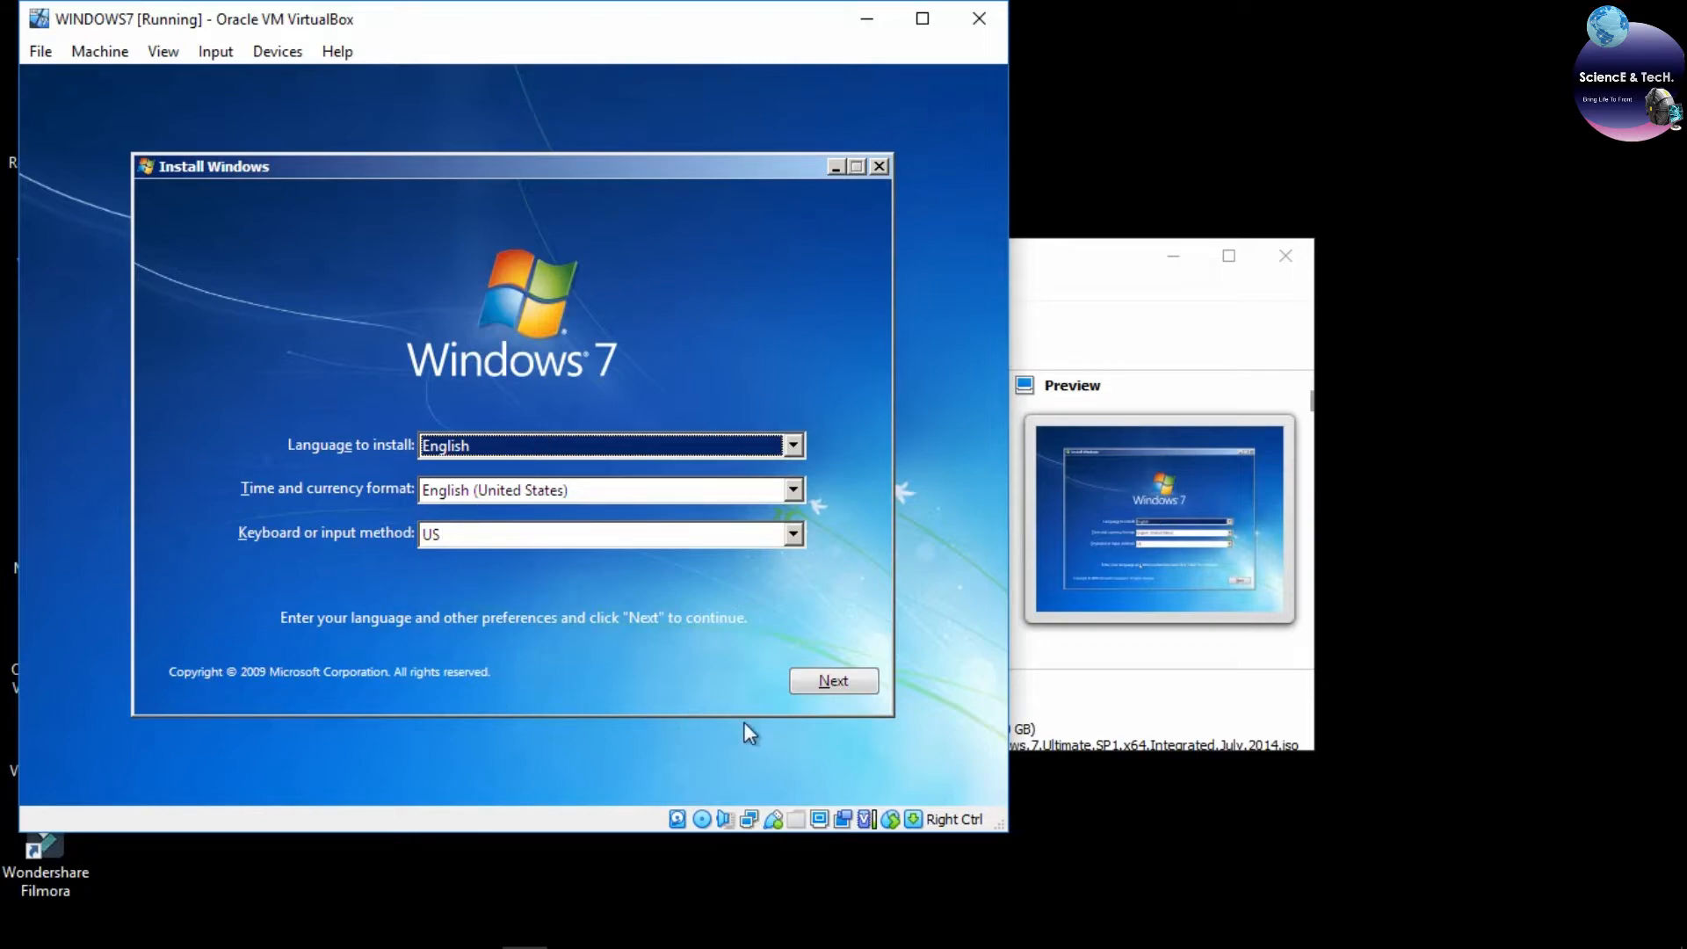
- Accept English, the English (United States) format and the US keyboard, and start the Windows 7 installation
{"action": "left_click", "coordinate": [810, 688]}
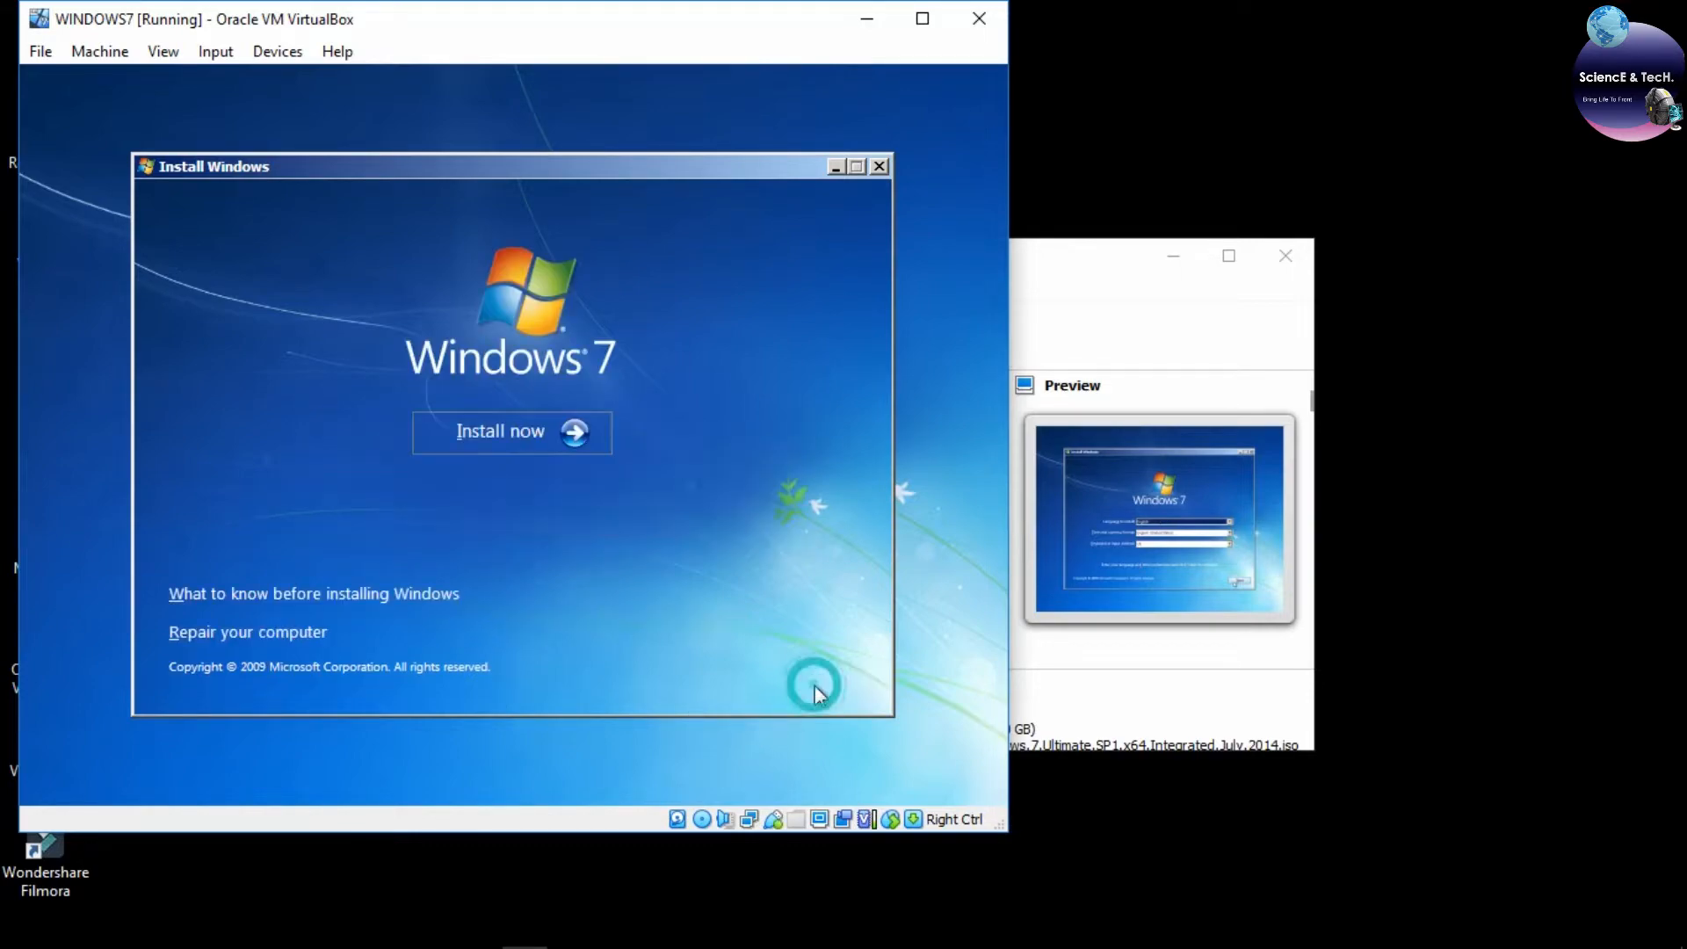
{"action": "left_click", "coordinate": [459, 439]}
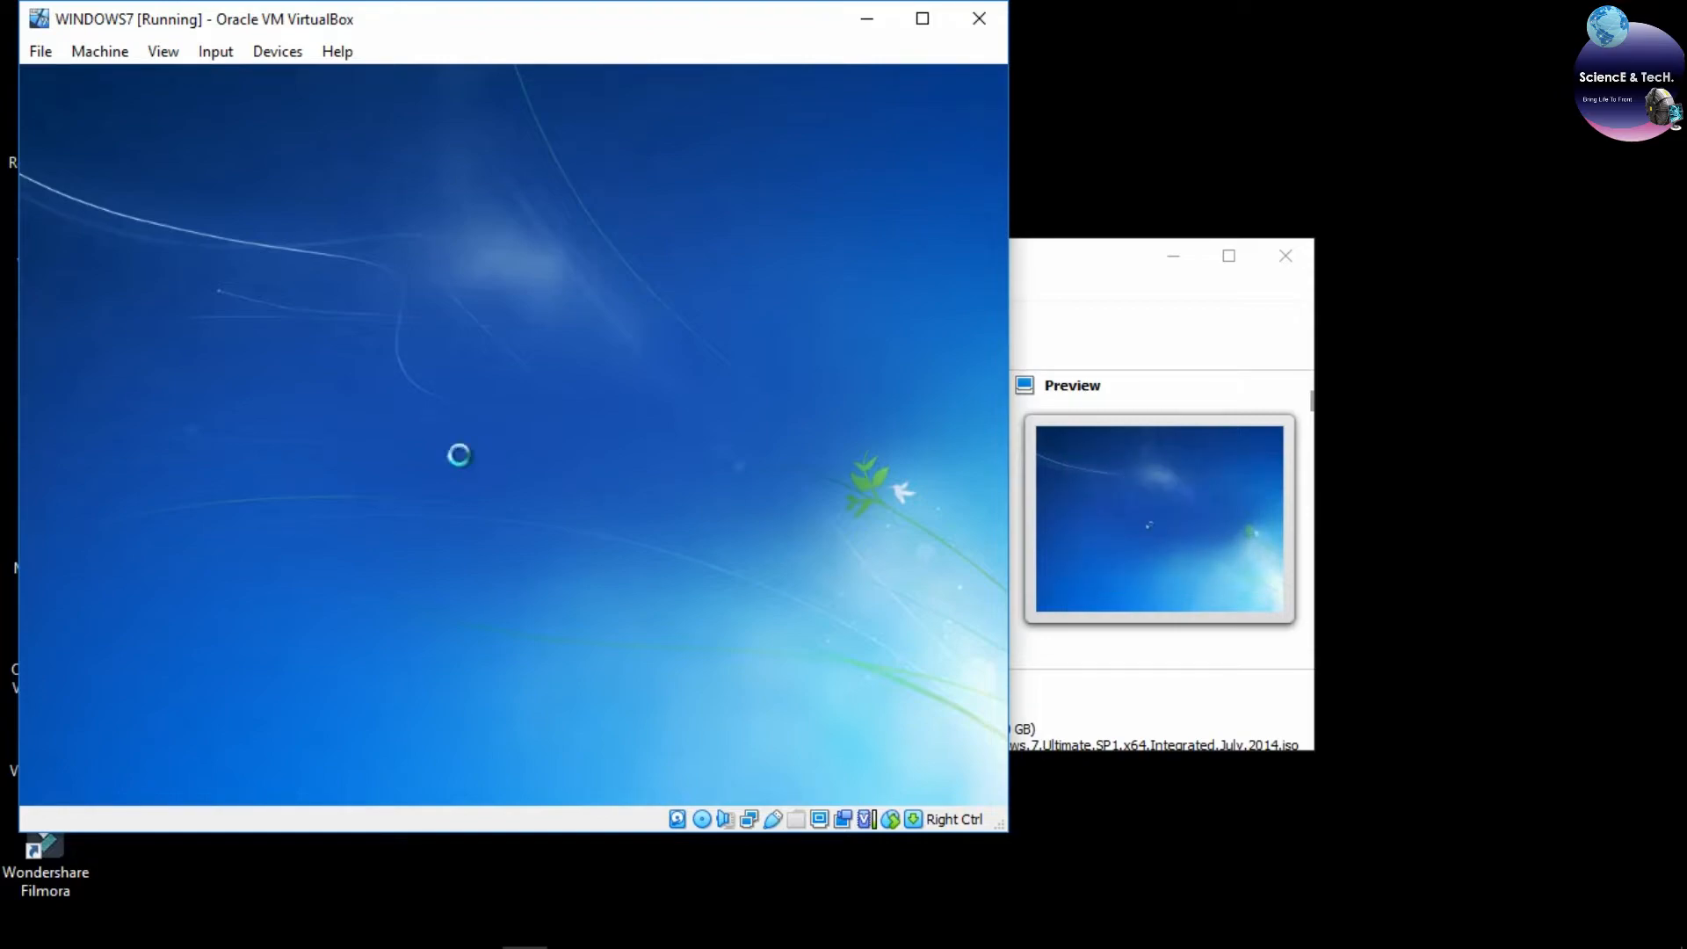
{"action": "left_click_drag", "start_coordinate": [388, 22], "coordinate": [467, 24]}
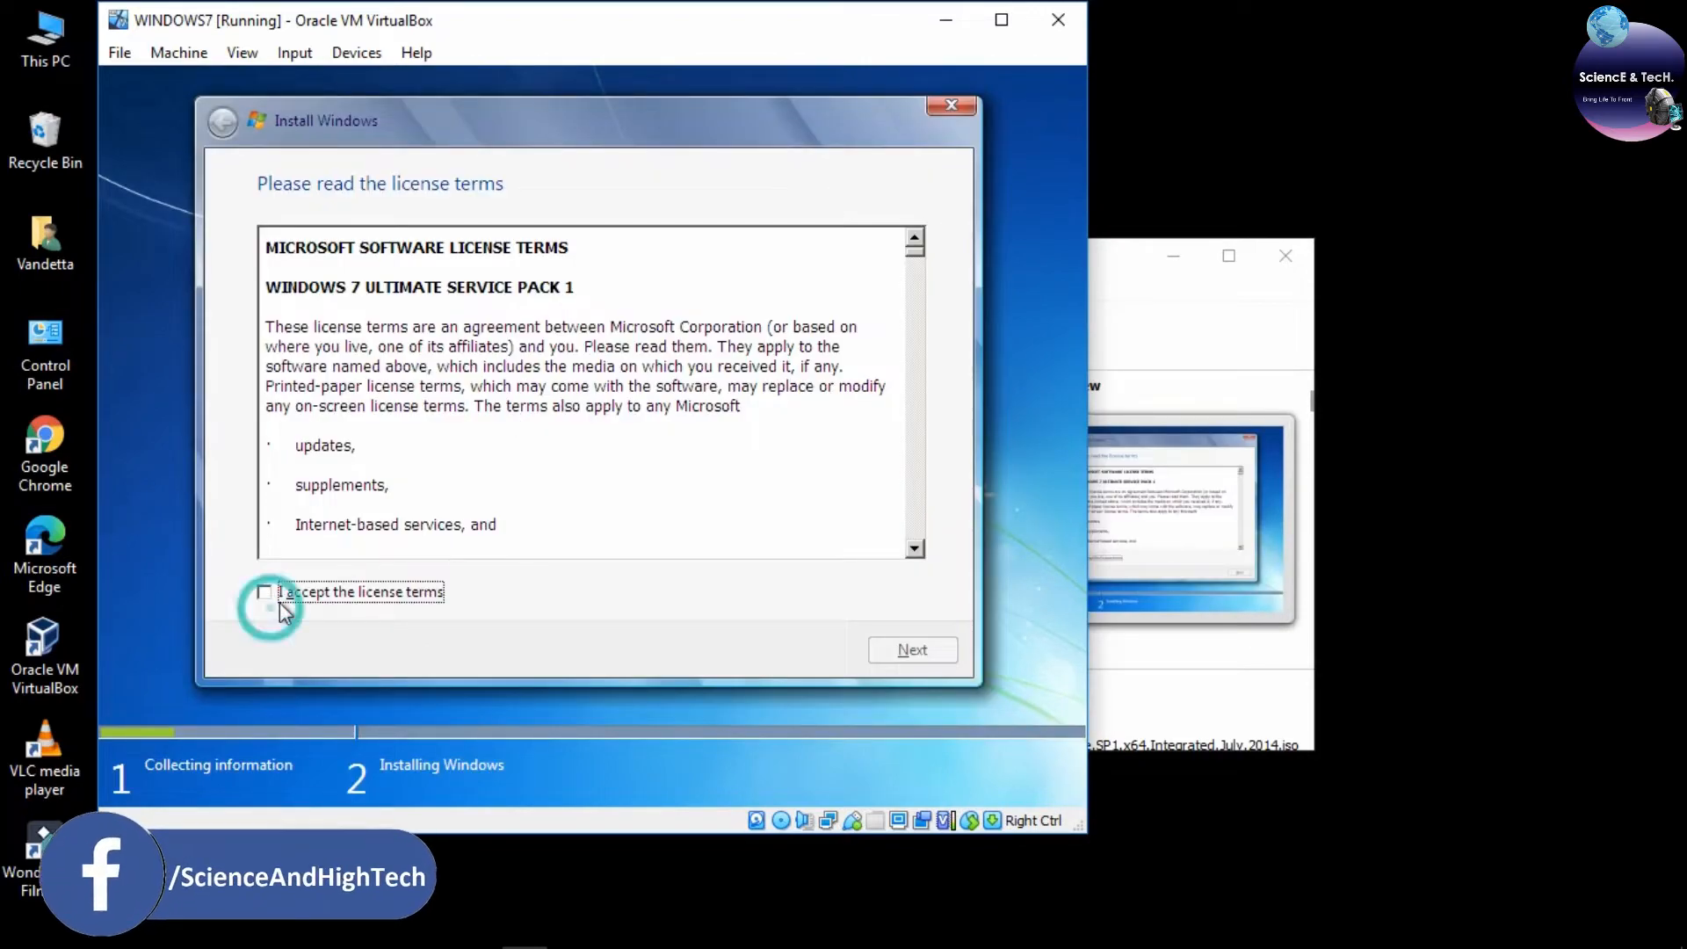
- Accept the Windows 7 Ultimate license terms and choose the custom installation type
{"action": "left_click", "coordinate": [280, 601]}
{"action": "left_click", "coordinate": [889, 660]}
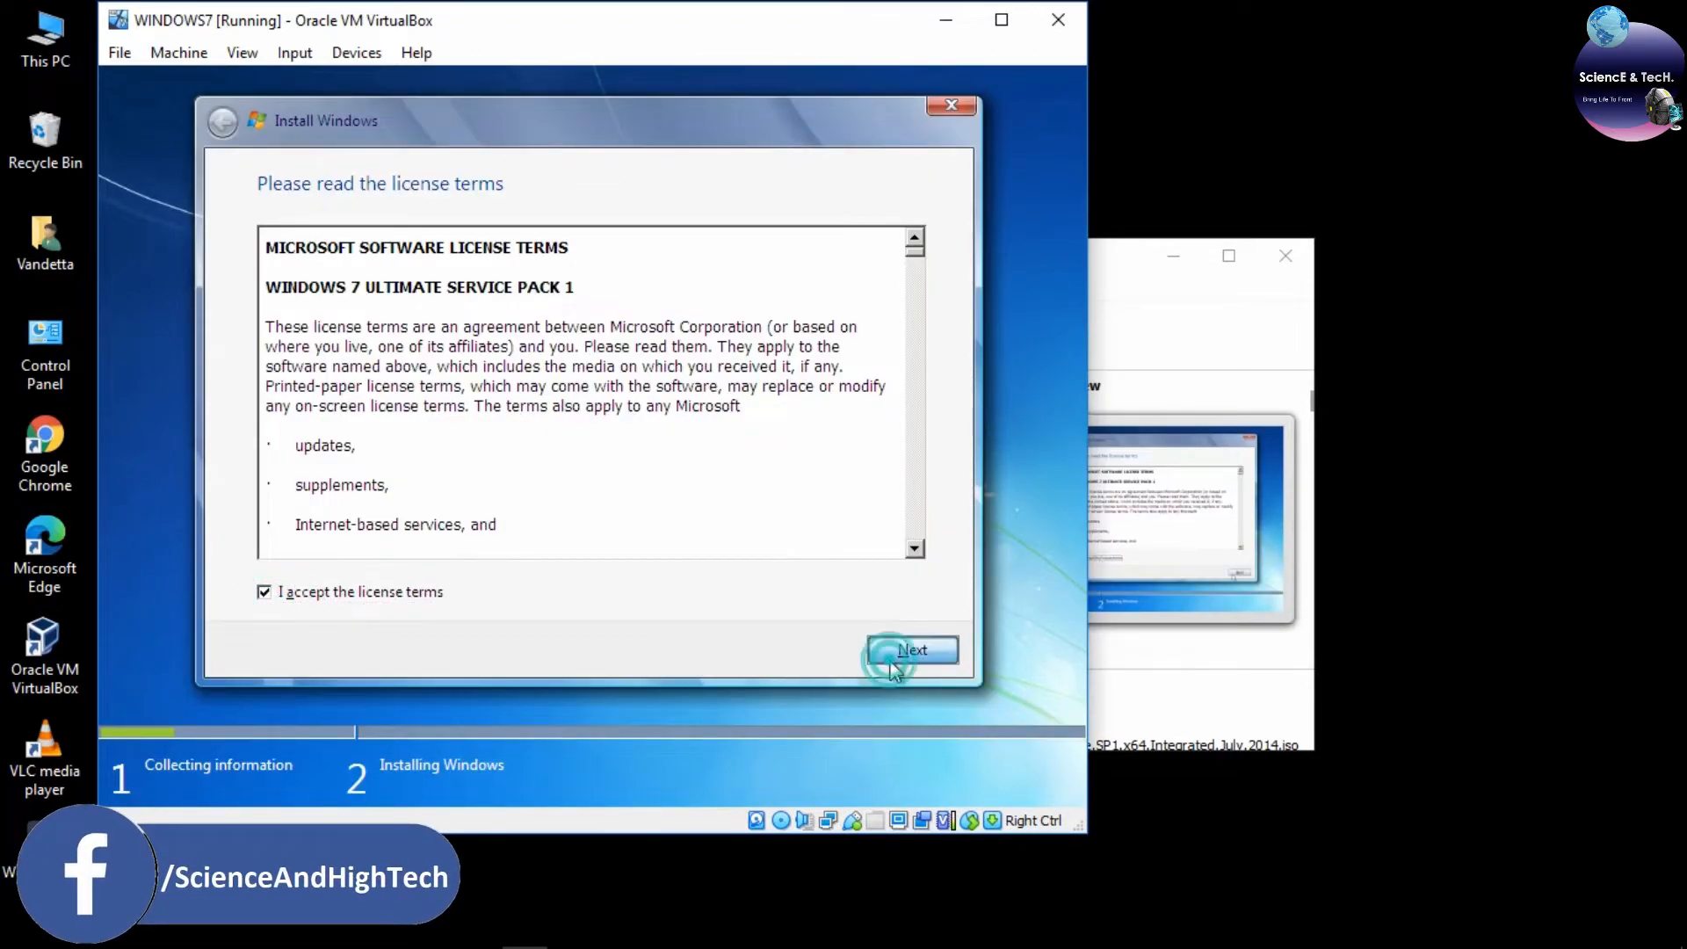
{"action": "left_click", "coordinate": [600, 435]}
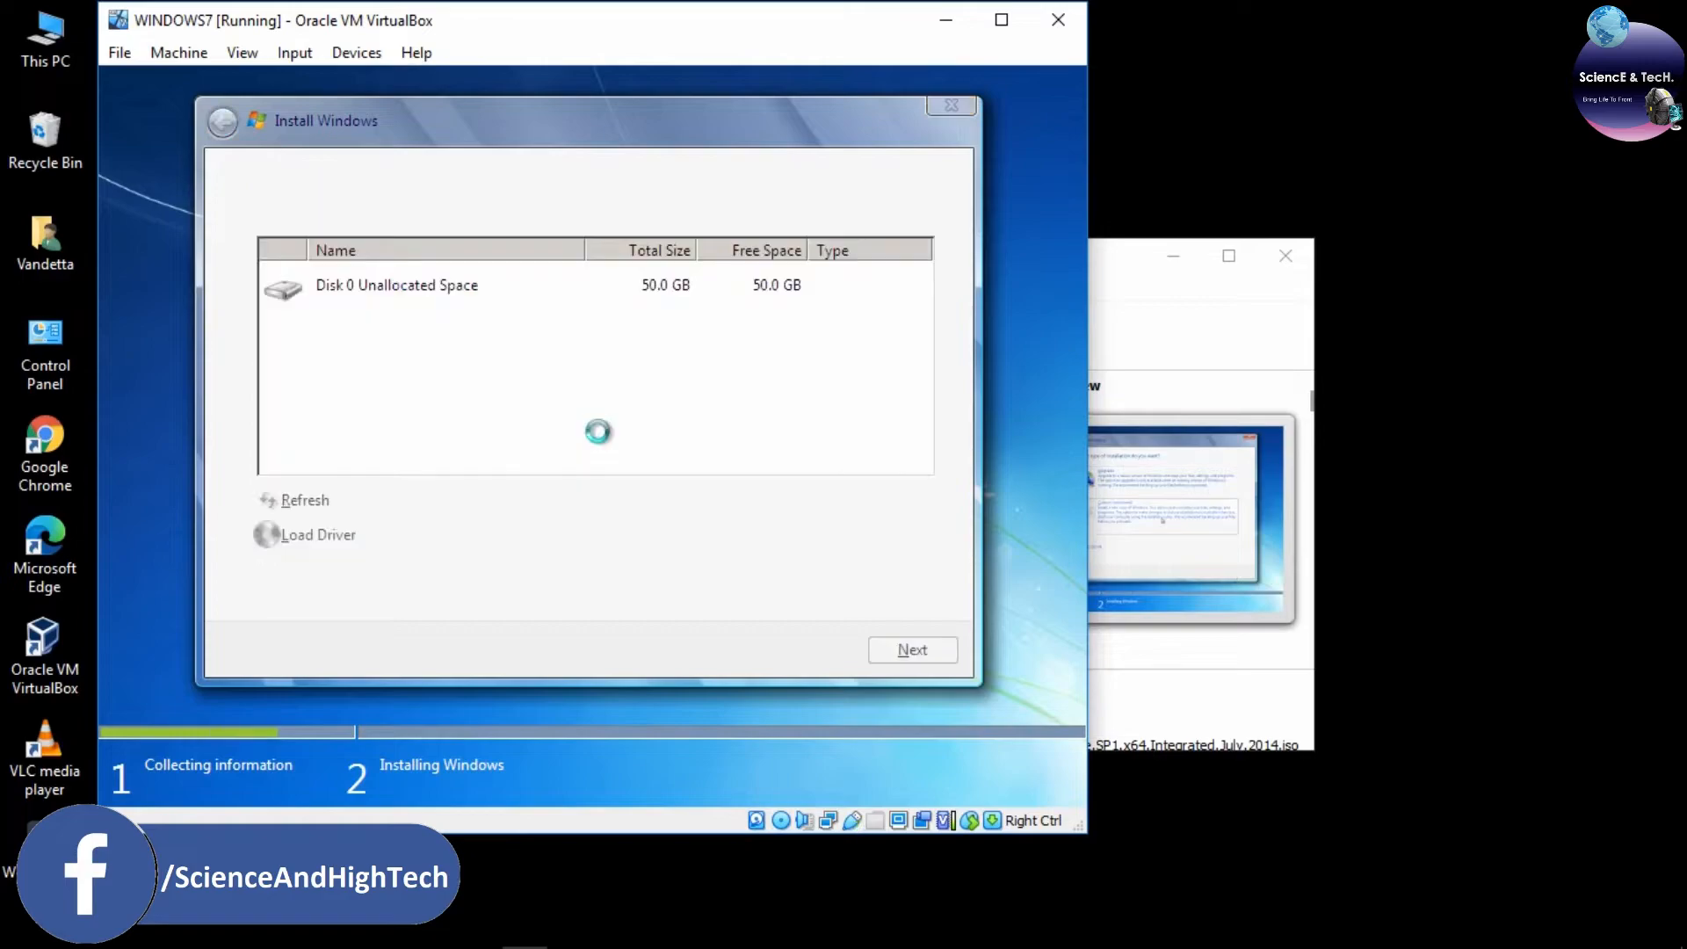
- Create a 51200 MB partition in the unallocated space of Disk 0, allowing additional system partitions, and install Windows on Disk 0 Partition 2
{"action": "left_click", "coordinate": [595, 295]}
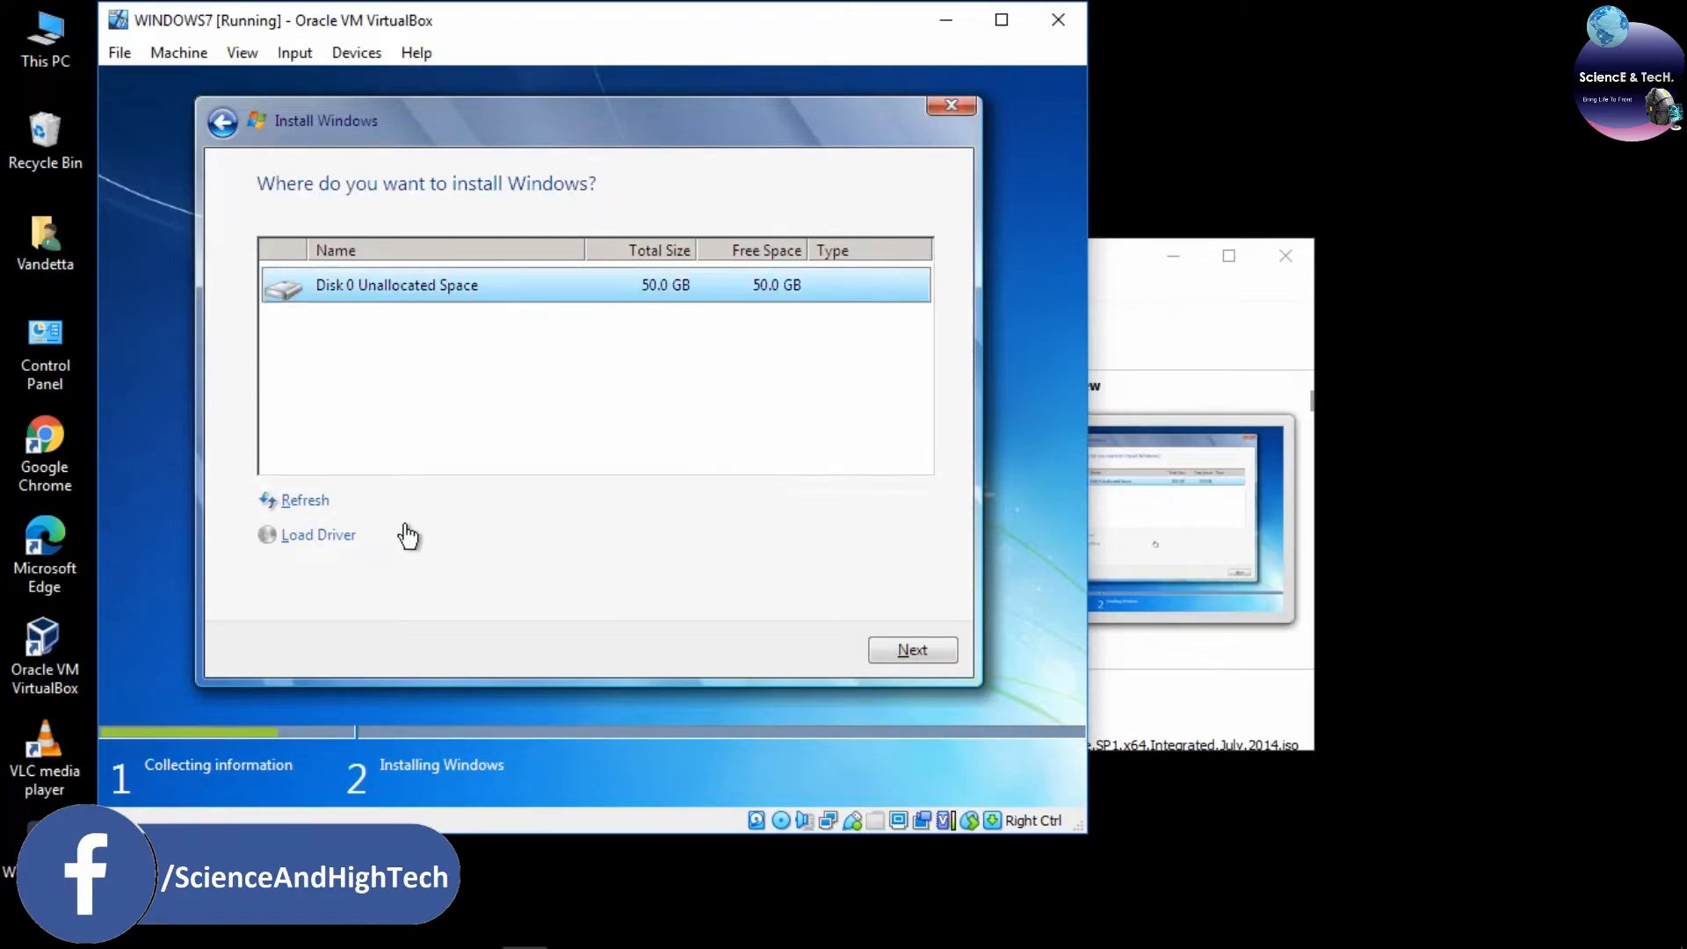
{"action": "left_click", "coordinate": [781, 503]}
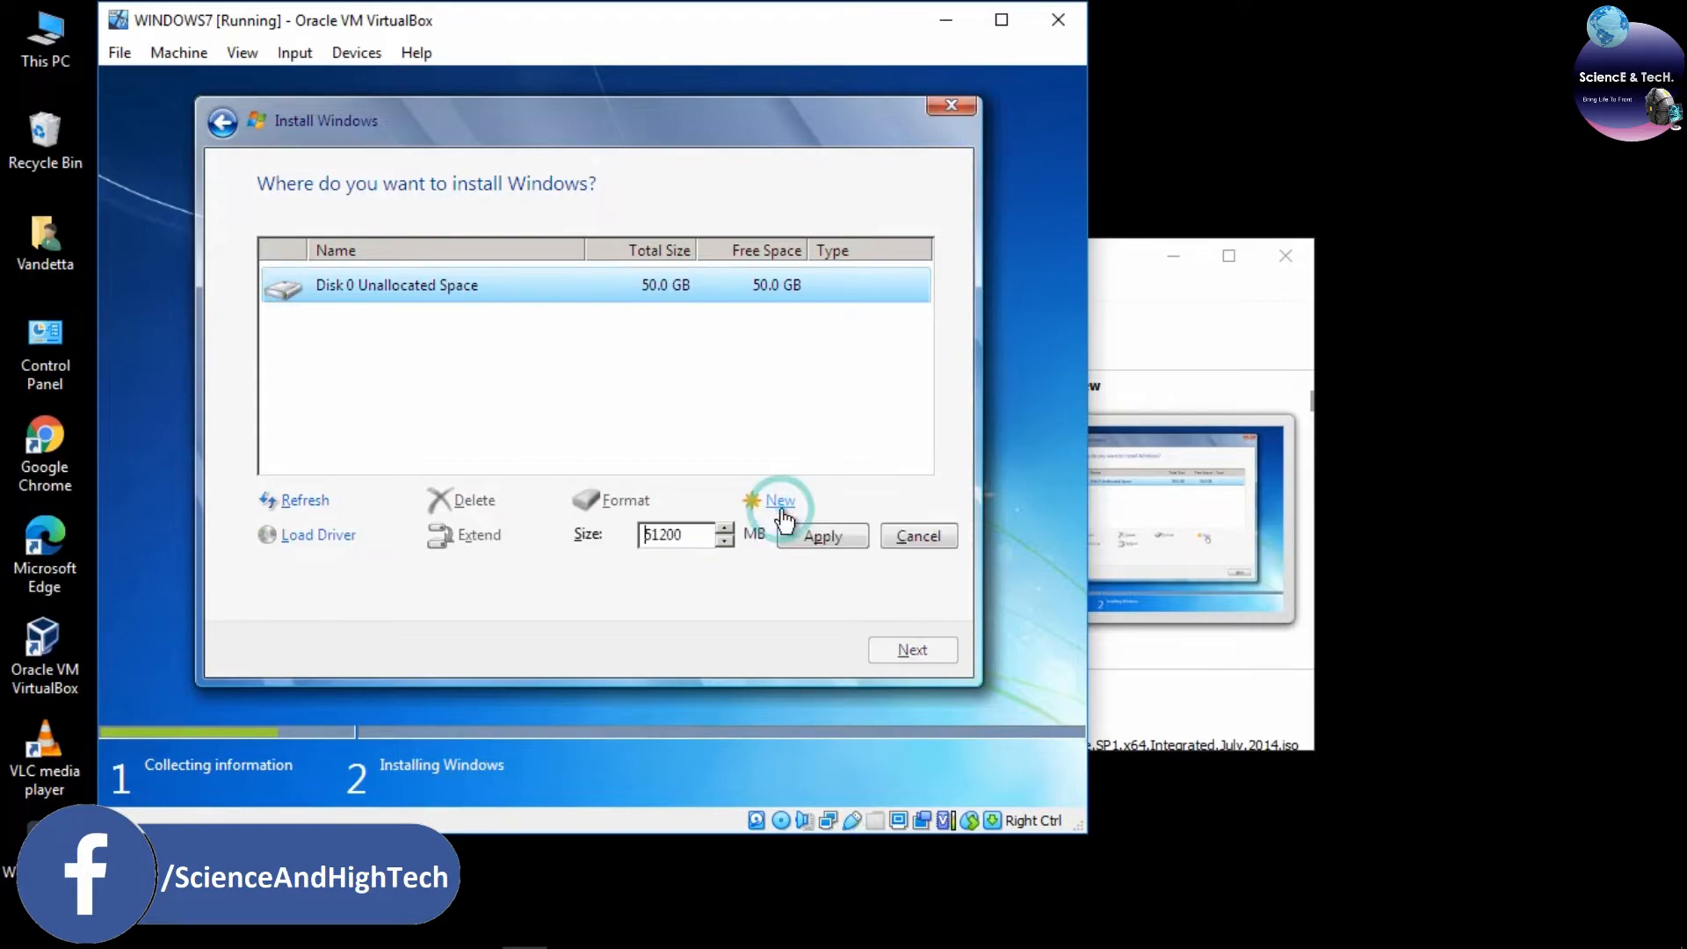
{"action": "left_click", "coordinate": [803, 538]}
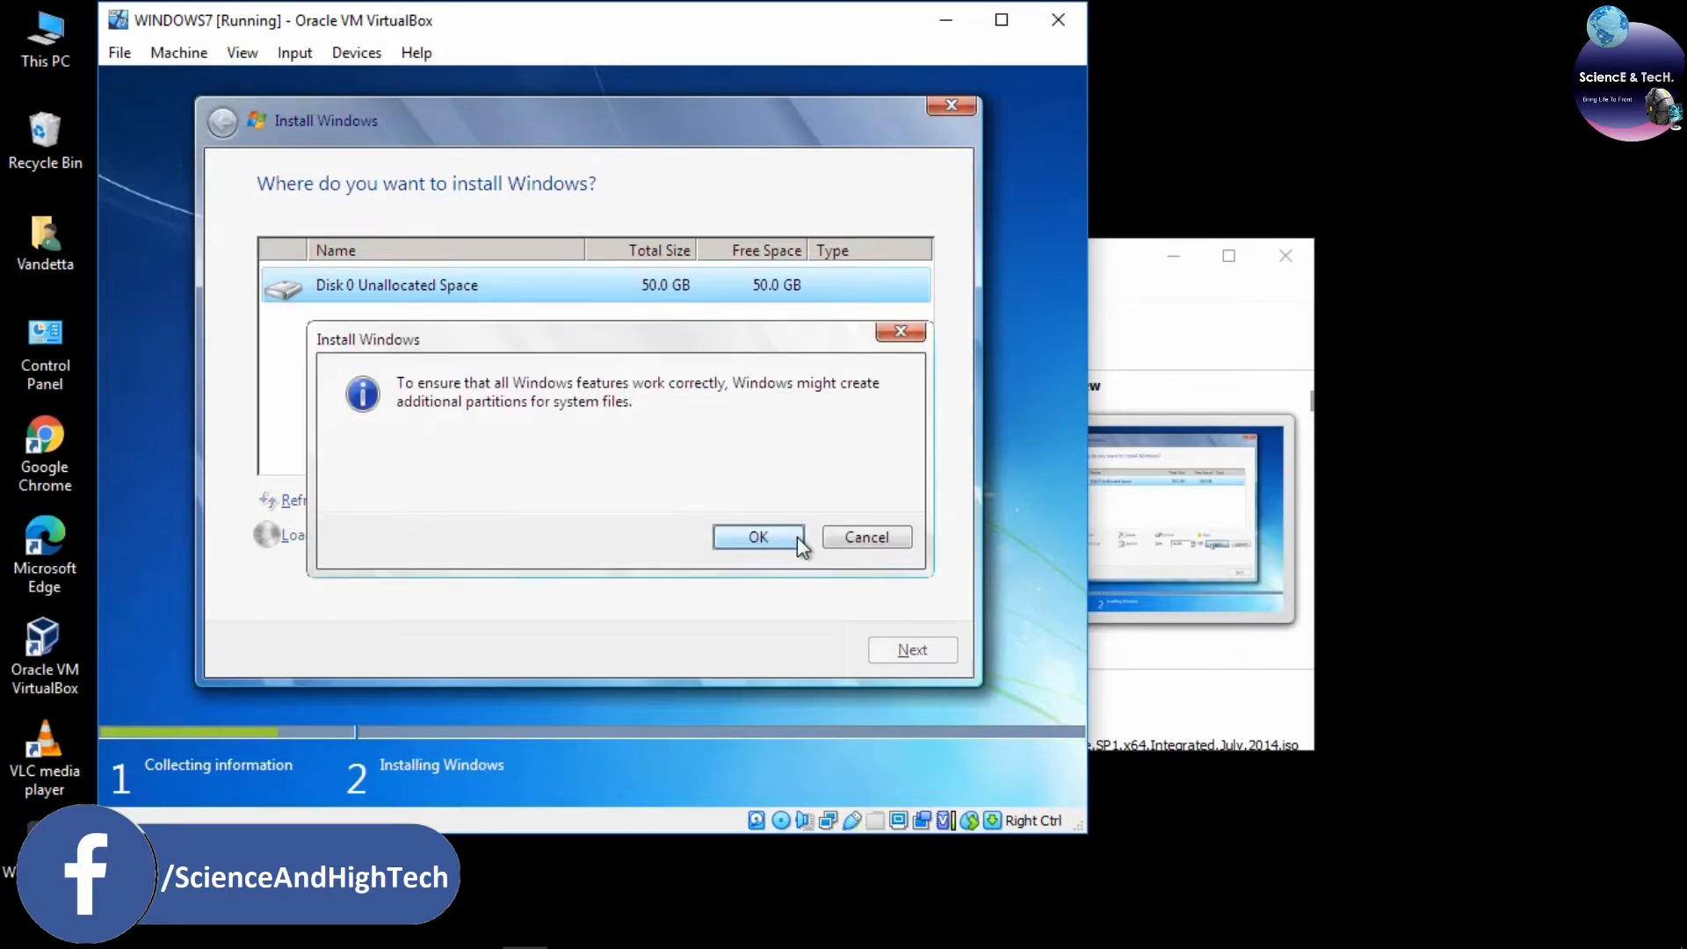
{"action": "left_click", "coordinate": [798, 539]}
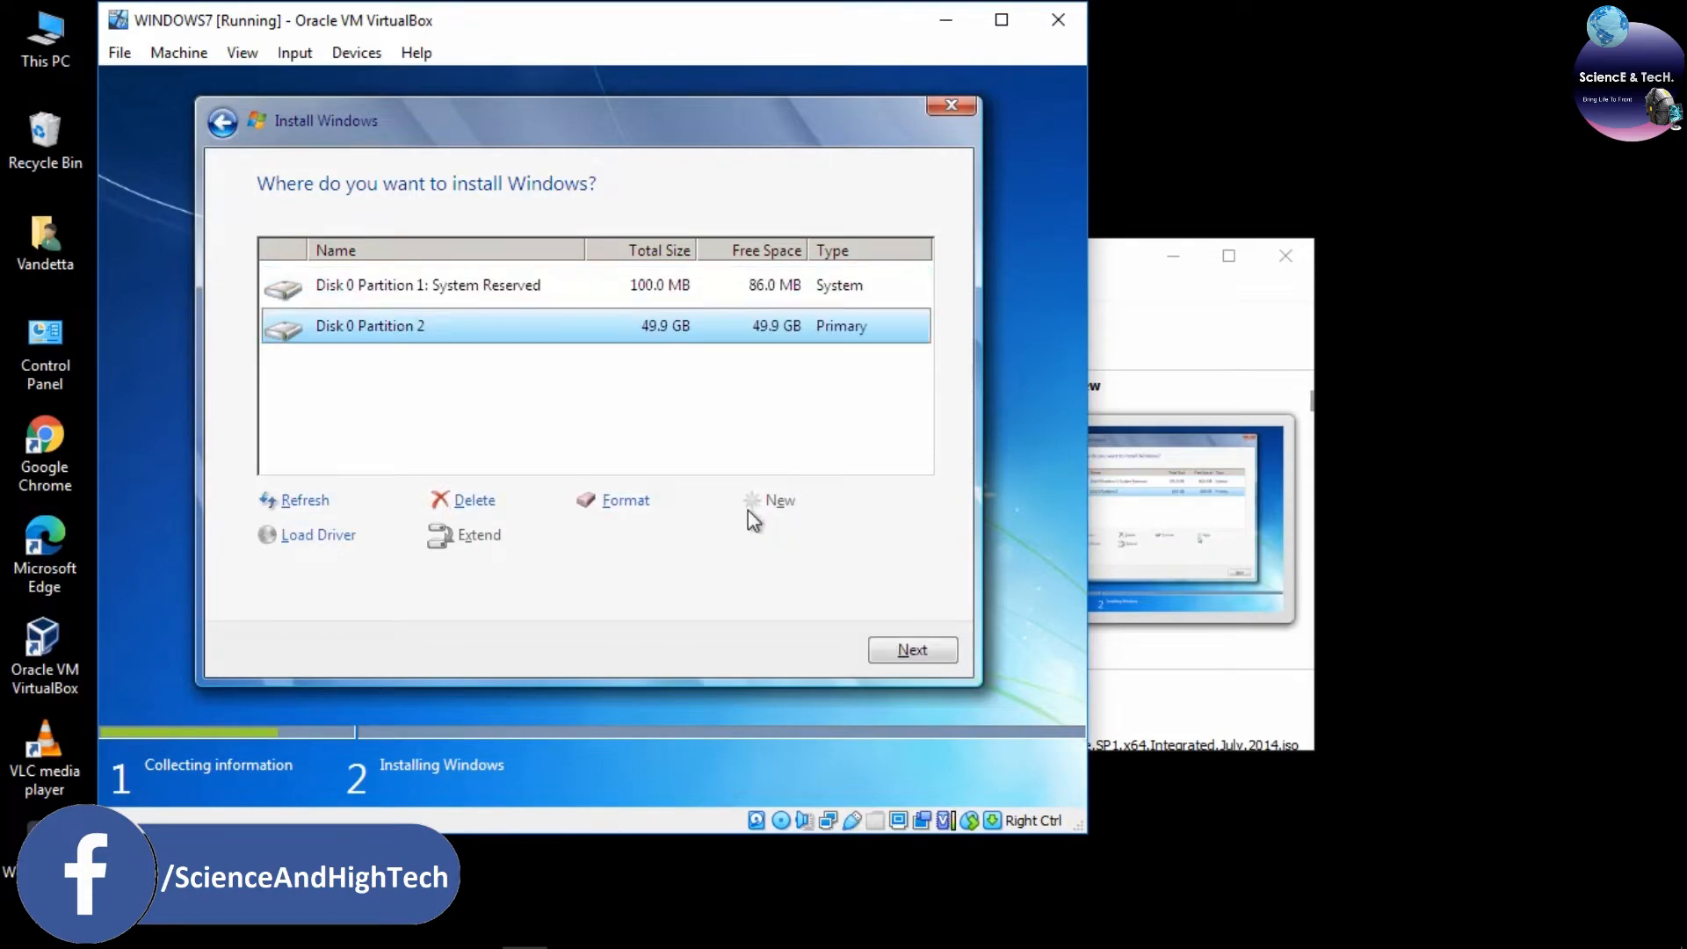
{"action": "left_click", "coordinate": [905, 651]}
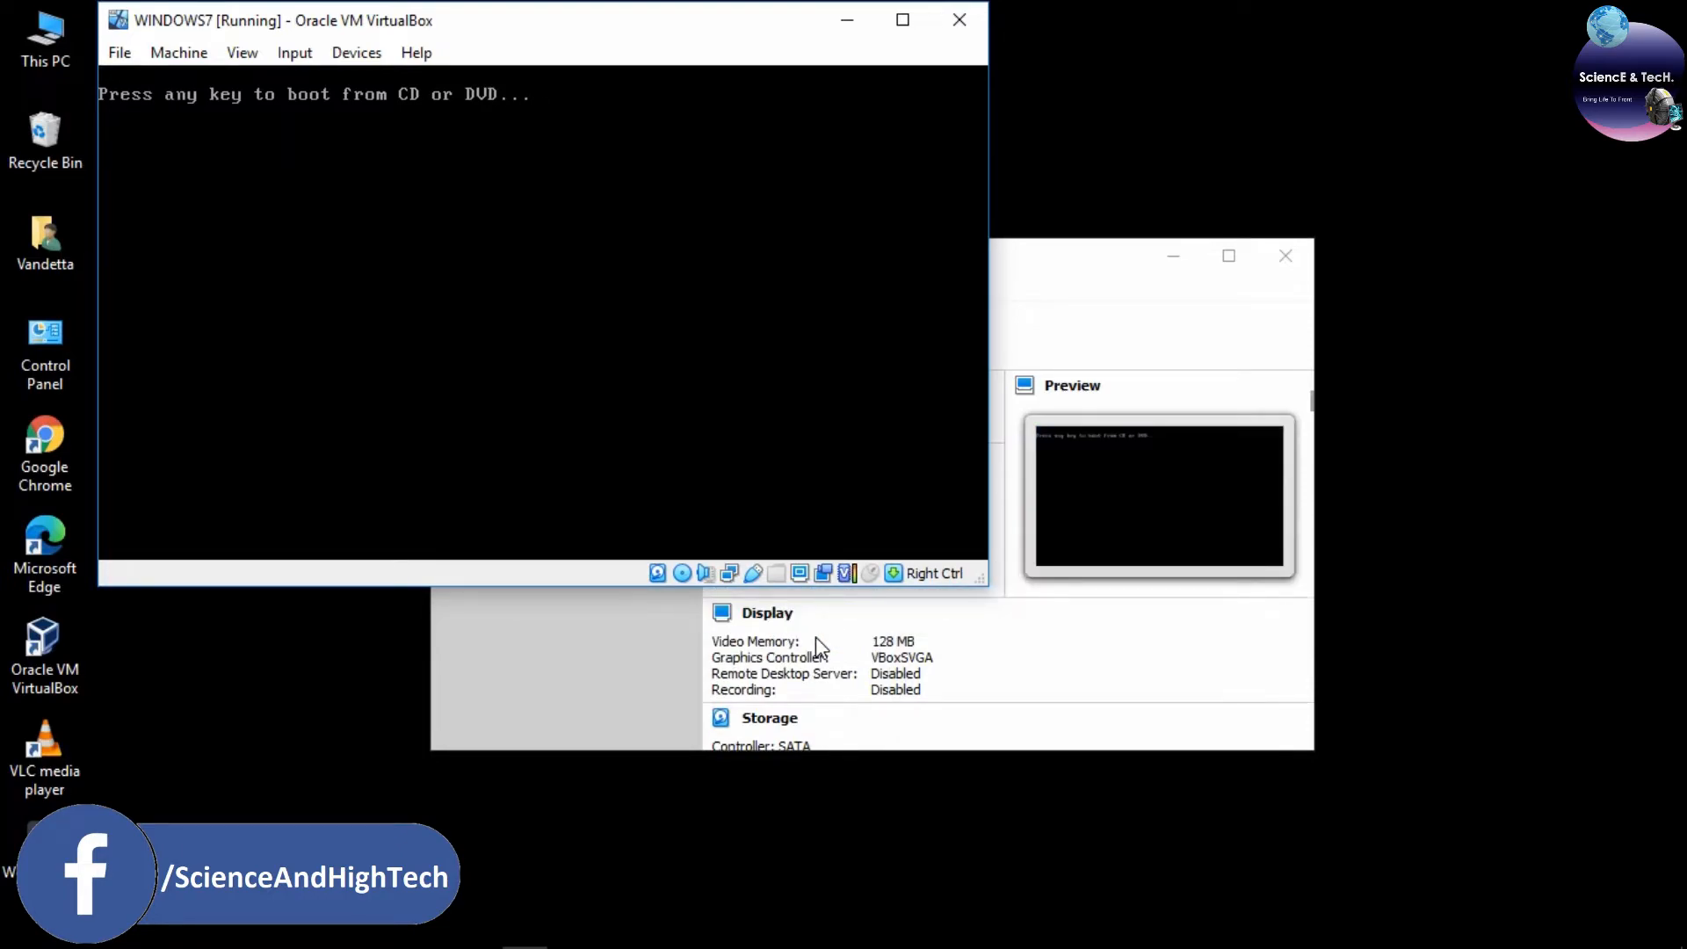
{"action": "key", "text": "Return"}
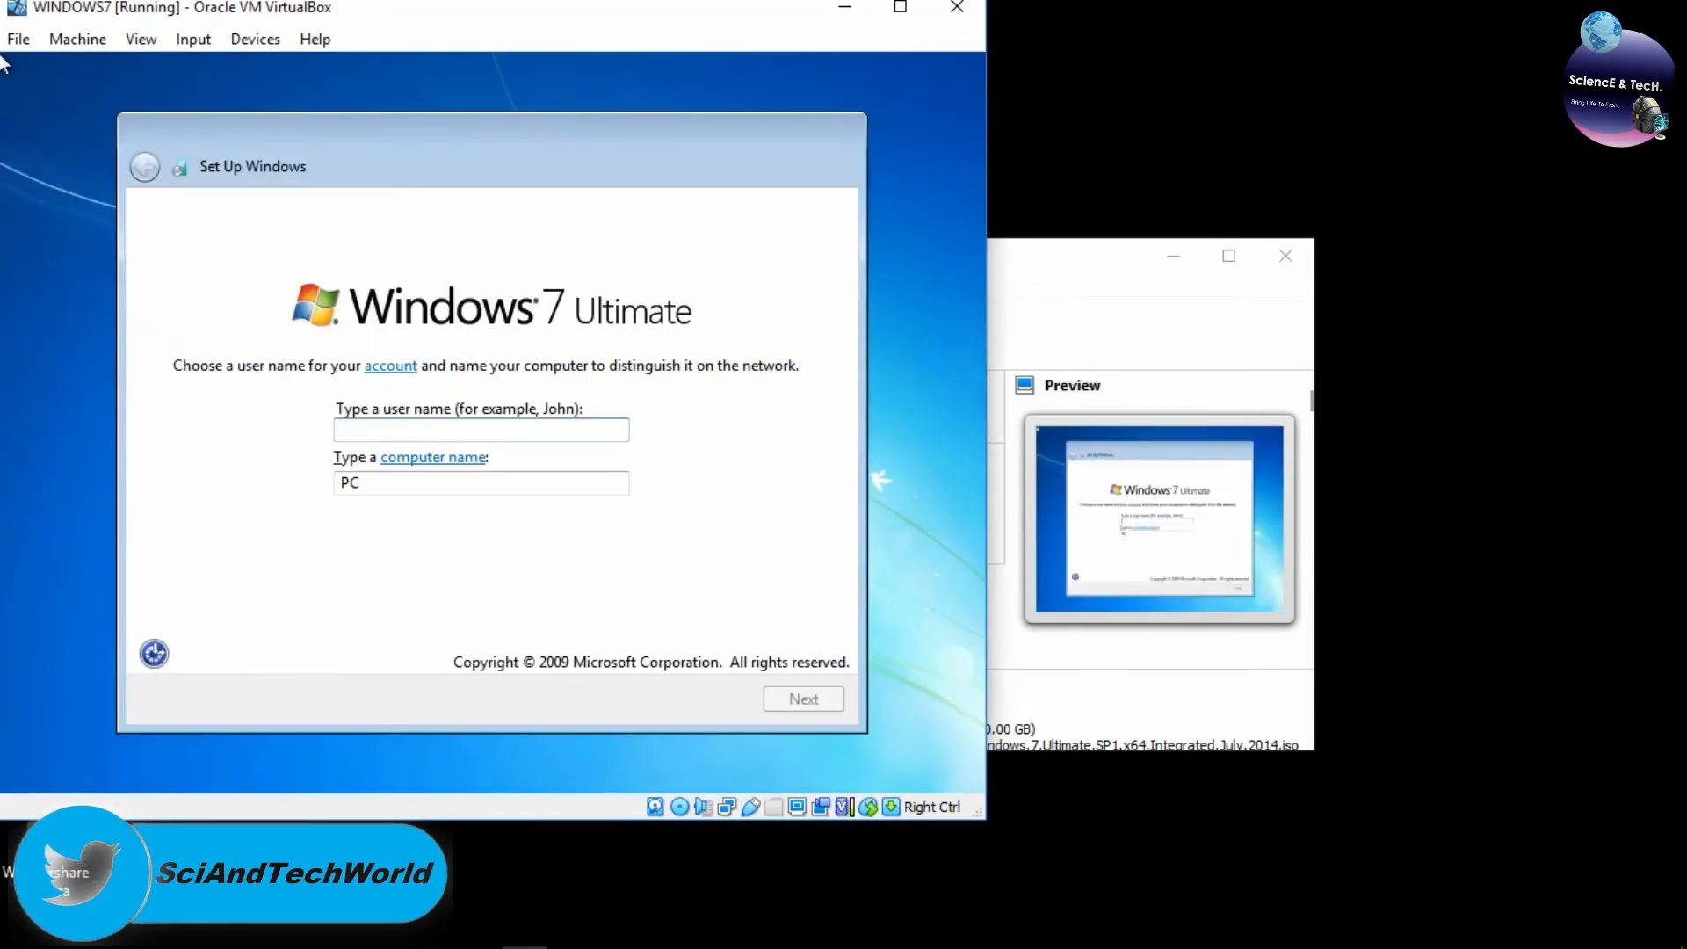
- Enter ScienceTechWorld as the user name for the Windows account
{"action": "type", "text": "Science"}
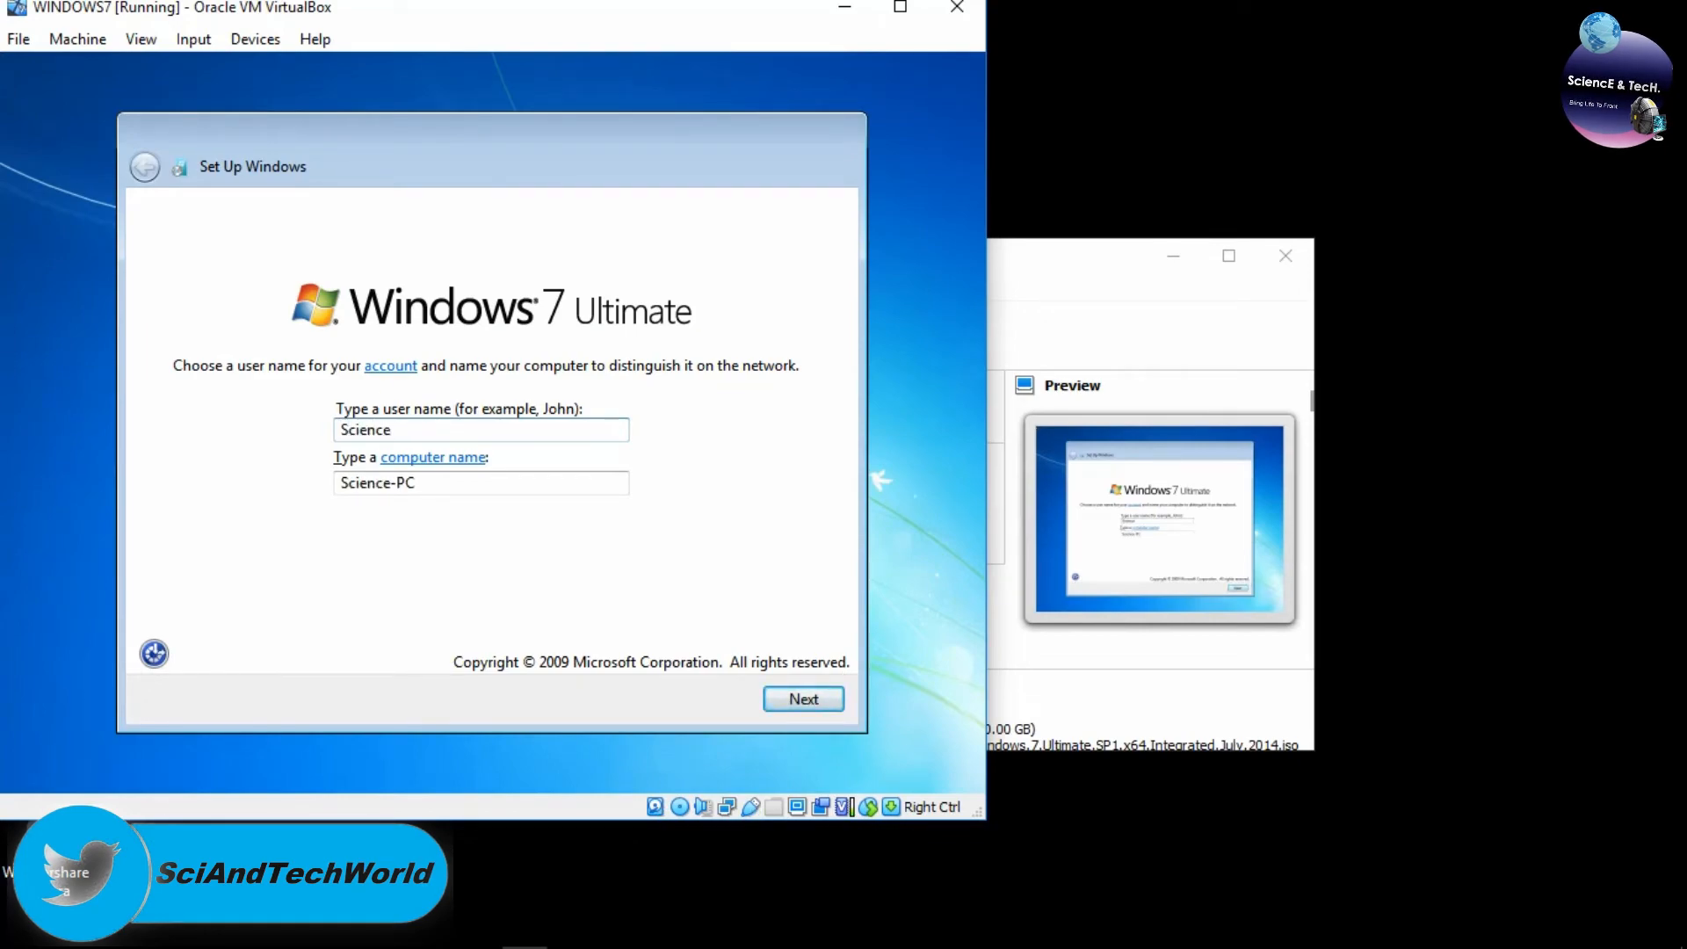
{"action": "type", "text": "tech"}
{"action": "key", "text": "BackSpace"}
{"action": "key", "text": "BackSpace"}
{"action": "key", "text": "BackSpace"}
{"action": "key", "text": "BackSpace"}
{"action": "type", "text": "Te"}
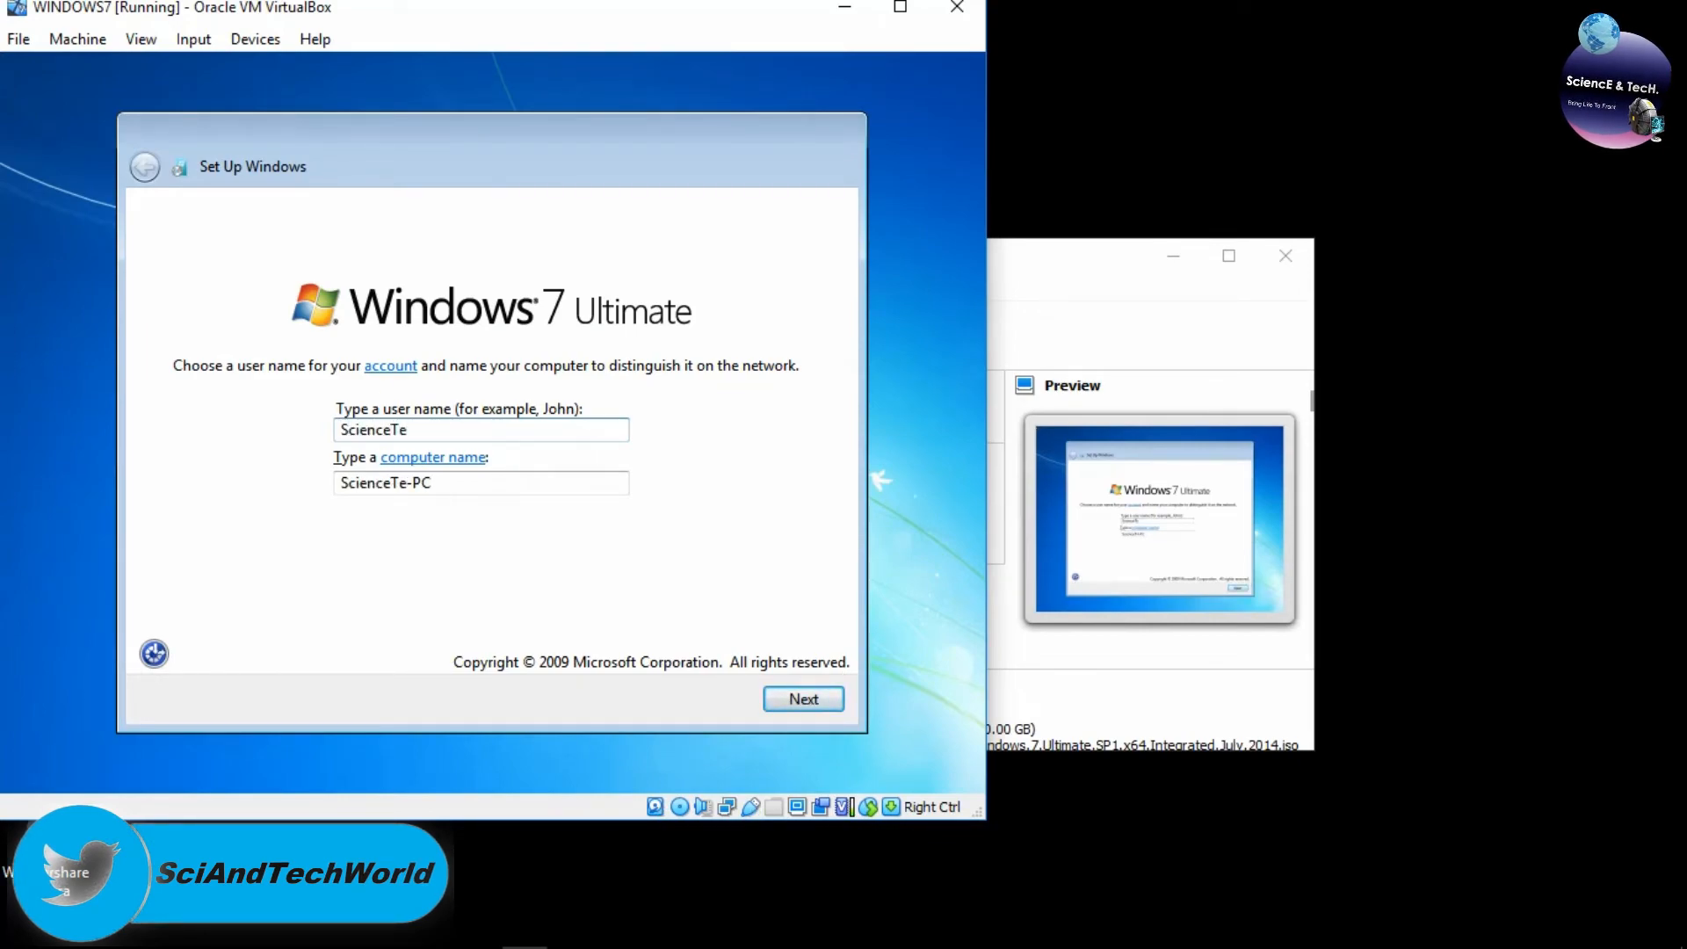
{"action": "type", "text": "chWorld"}
- Shorten the computer name to ScienceTech and proceed past the account setup without setting a password
{"action": "double_click", "coordinate": [490, 482]}
{"action": "left_click", "coordinate": [501, 486]}
{"action": "key", "text": "BackSpace"}
{"action": "key", "text": "BackSpace"}
{"action": "key", "text": "BackSpace"}
{"action": "key", "text": "BackSpace"}
{"action": "key", "text": "BackSpace"}
{"action": "key", "text": "BackSpace"}
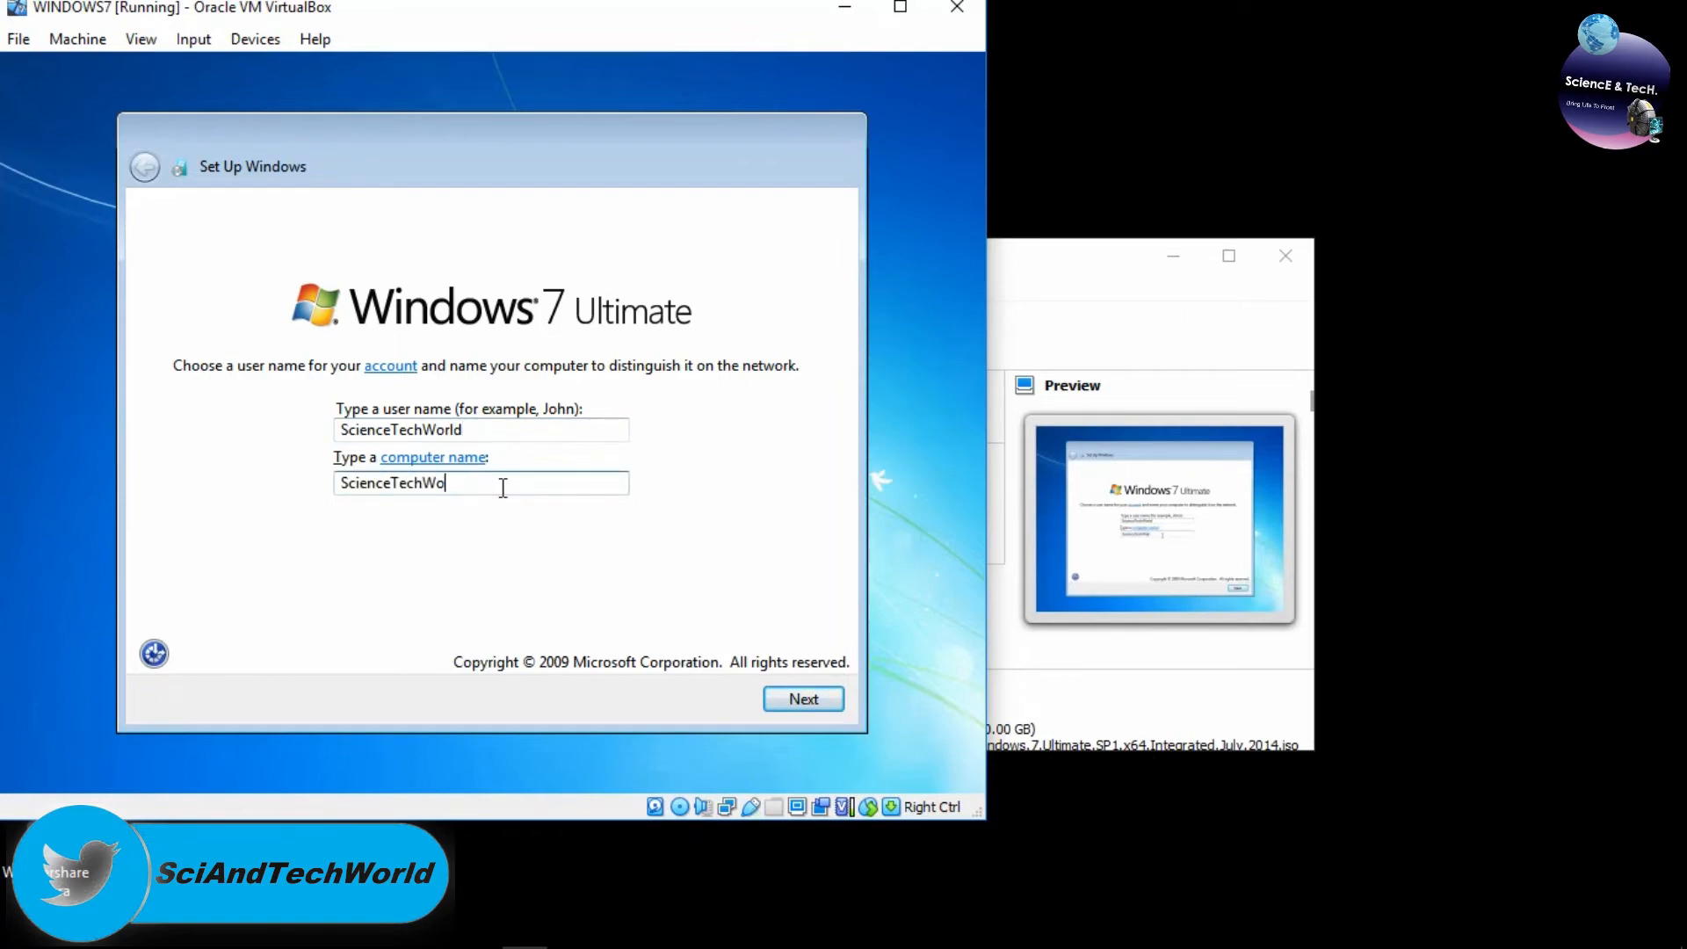
{"action": "left_click", "coordinate": [800, 699]}
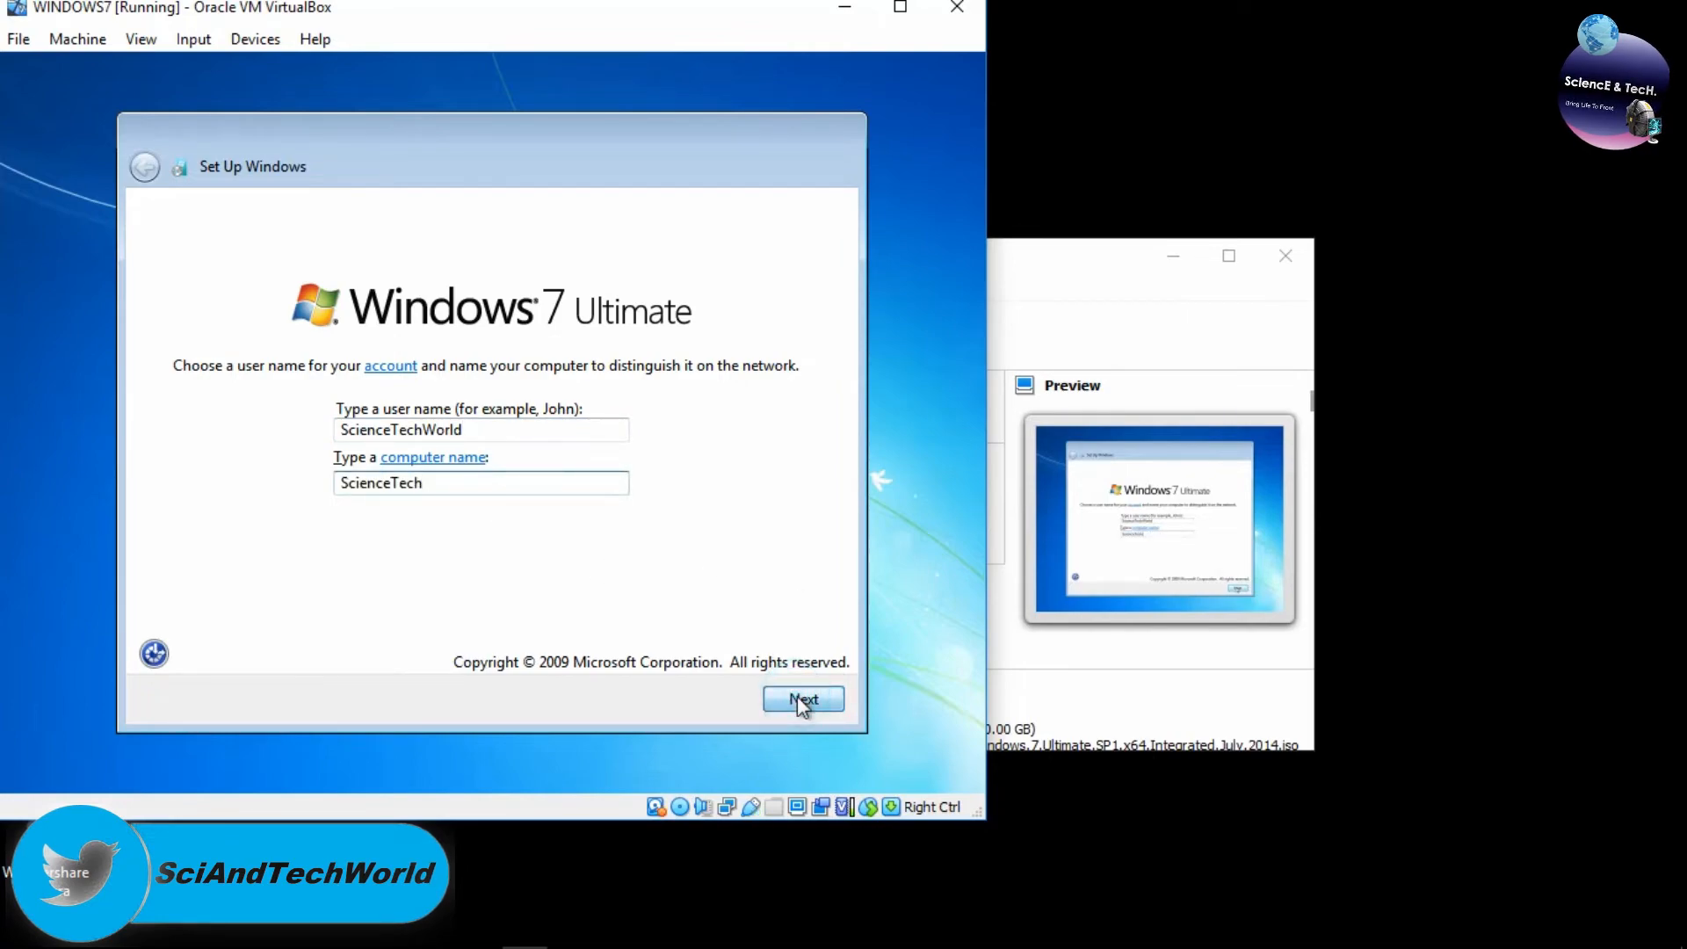
{"action": "left_click", "coordinate": [800, 699]}
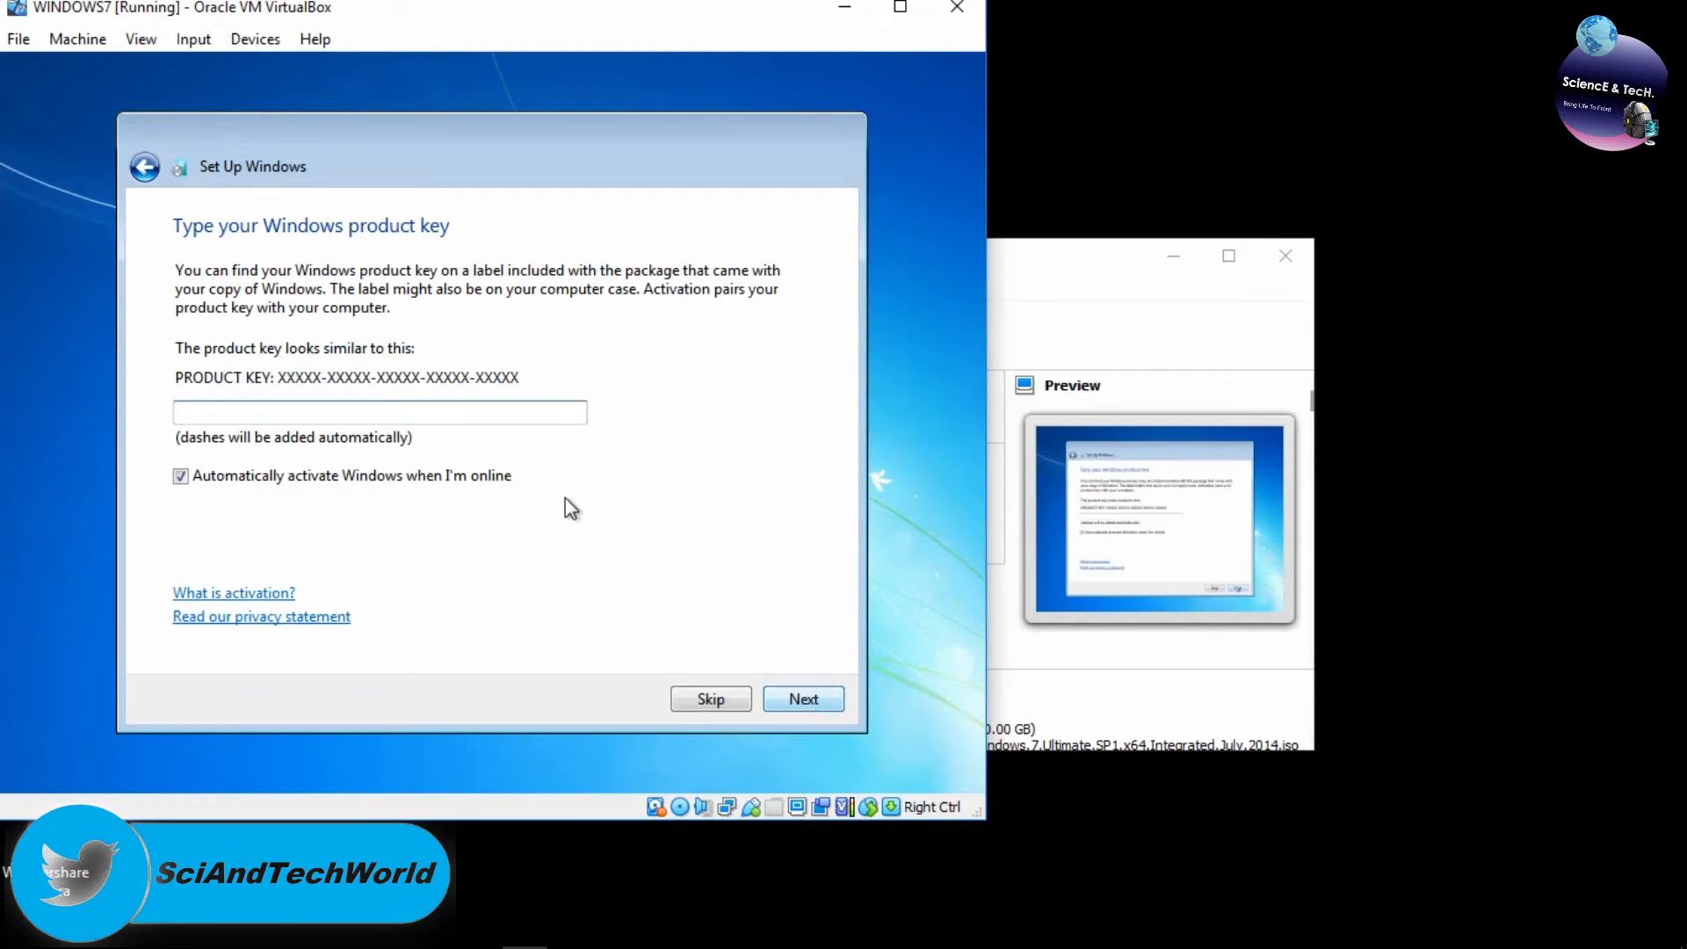
- Turn off automatic online activation, continue without a product key, and postpone the update settings with Ask me later
{"action": "left_click", "coordinate": [407, 474]}
{"action": "left_click", "coordinate": [408, 474]}
{"action": "left_click", "coordinate": [409, 475]}
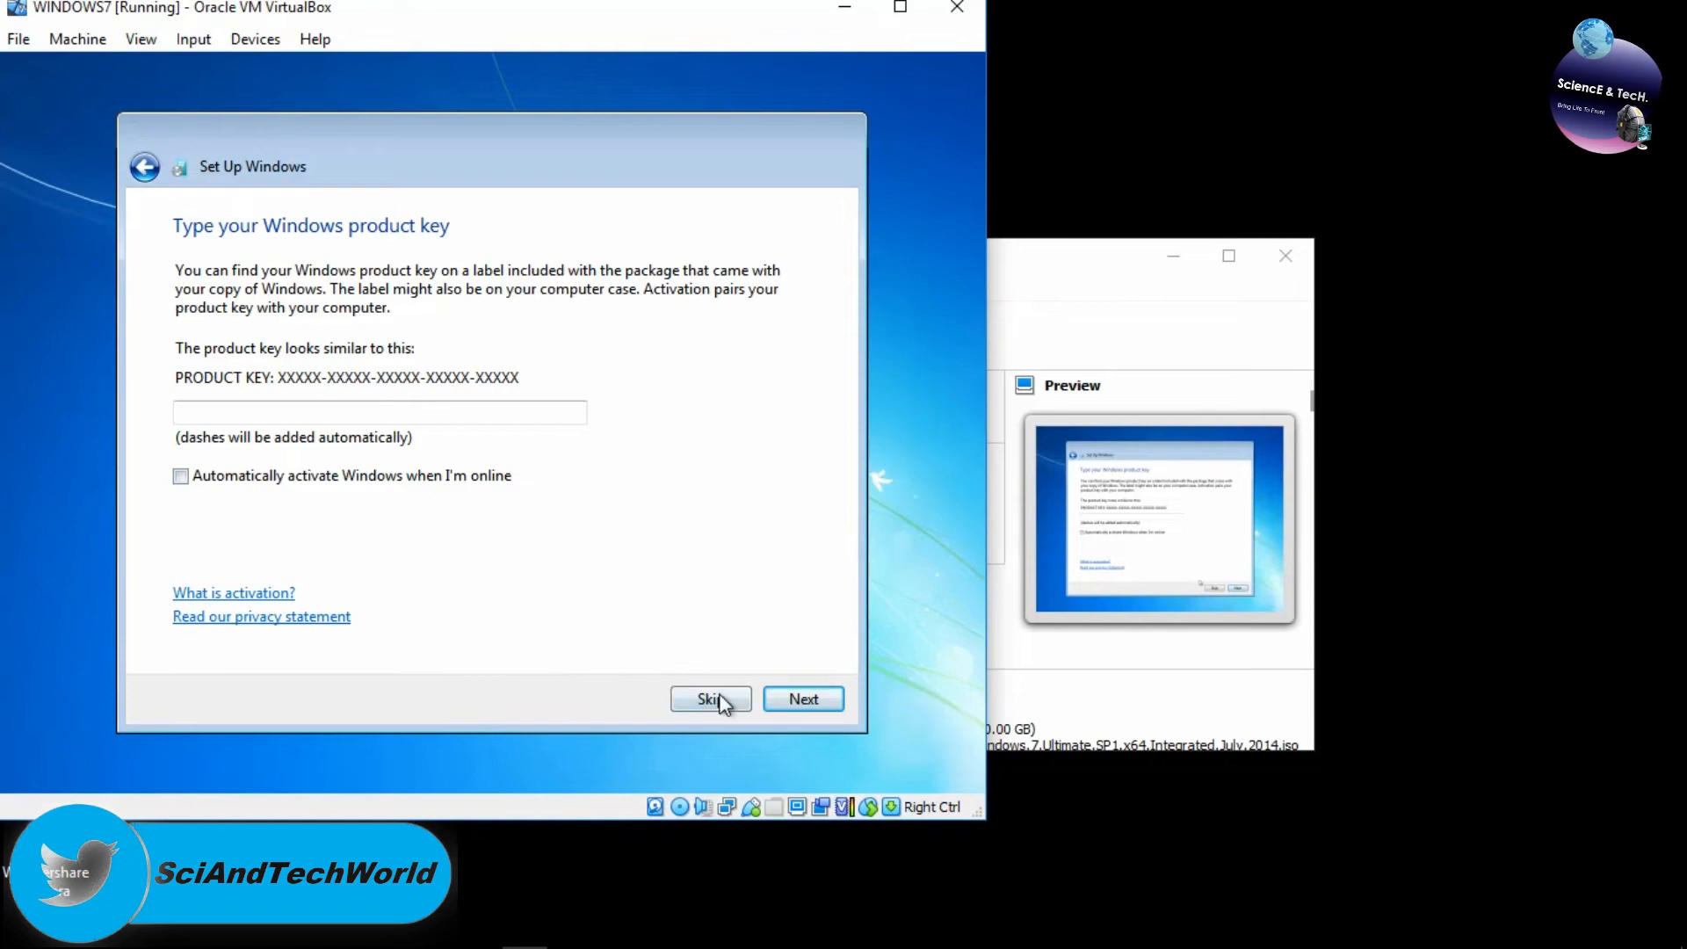
{"action": "left_click", "coordinate": [794, 698]}
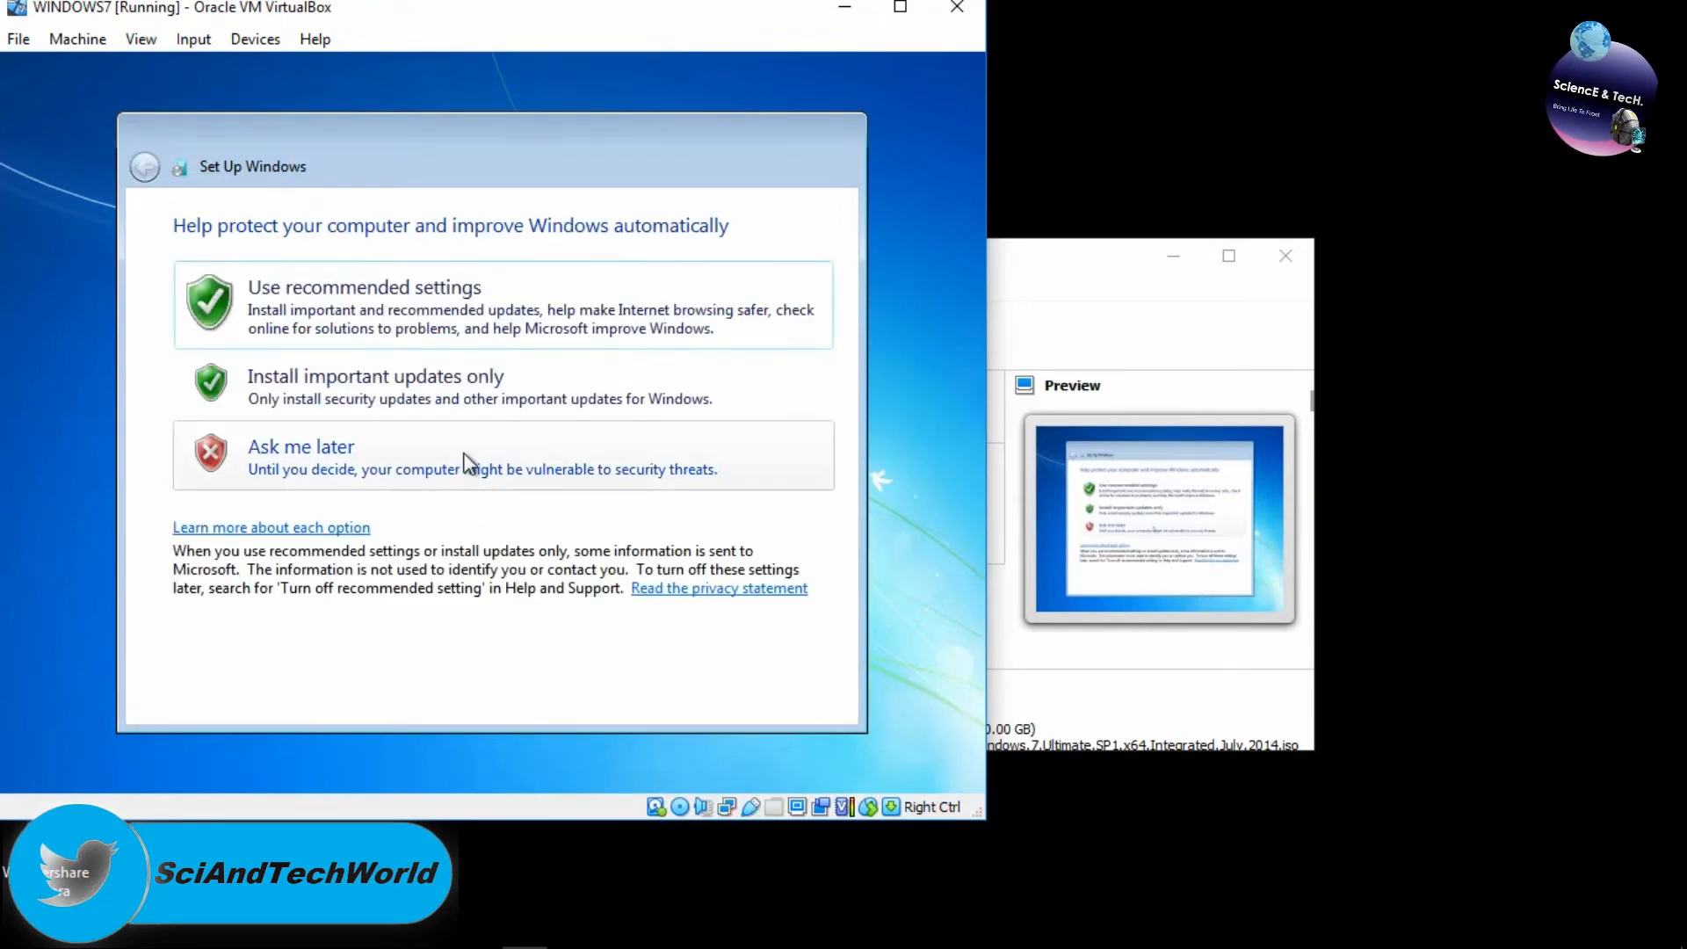
{"action": "left_click", "coordinate": [466, 458]}
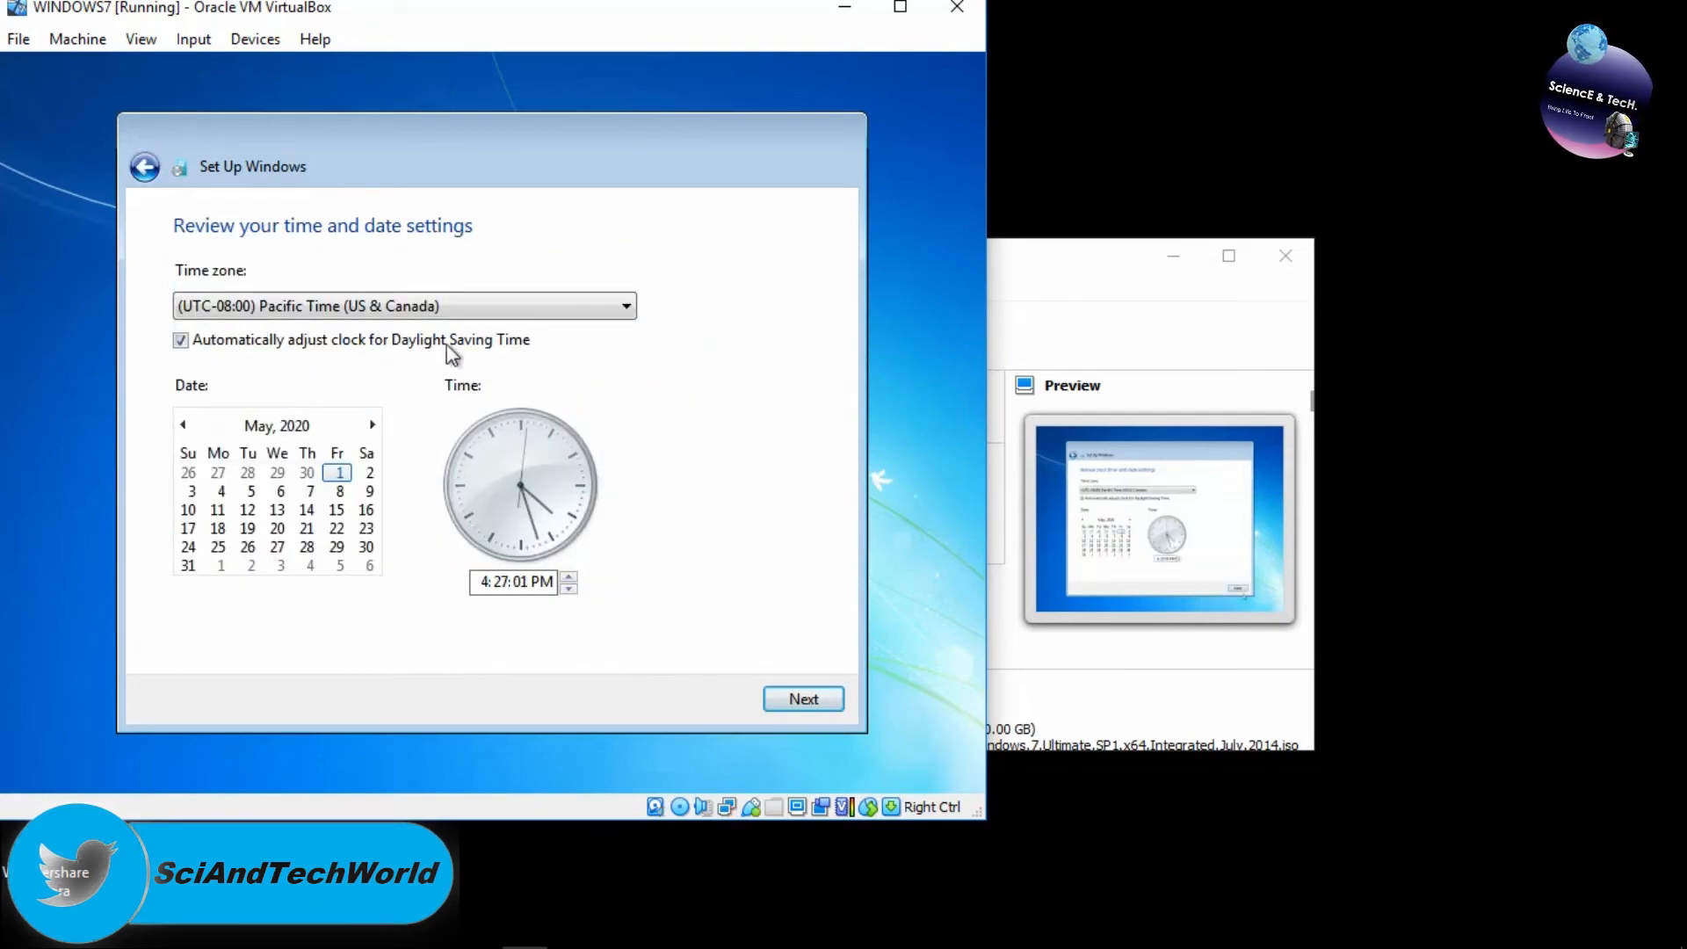
- Set the time zone to (UTC+05:30) Chennai, Kolkata, Mumbai, New Delhi and accept the date and time settings
{"action": "left_click", "coordinate": [450, 308]}
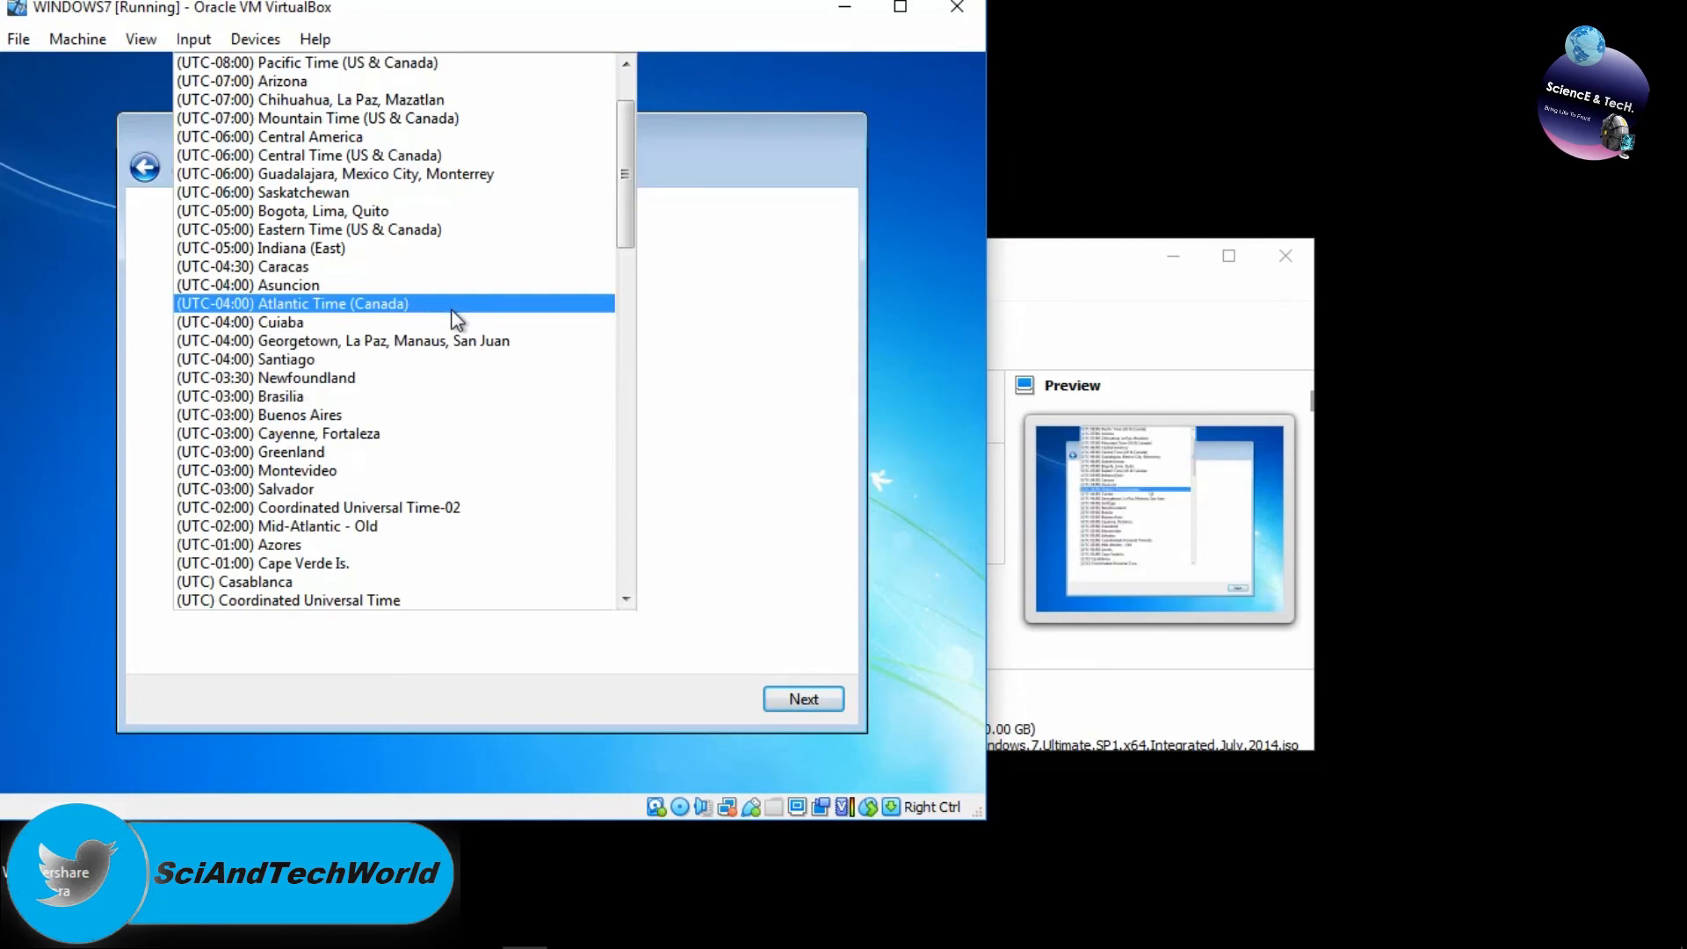
{"action": "scroll", "coordinate": [432, 492], "scroll_direction": "down", "scroll_amount": 7}
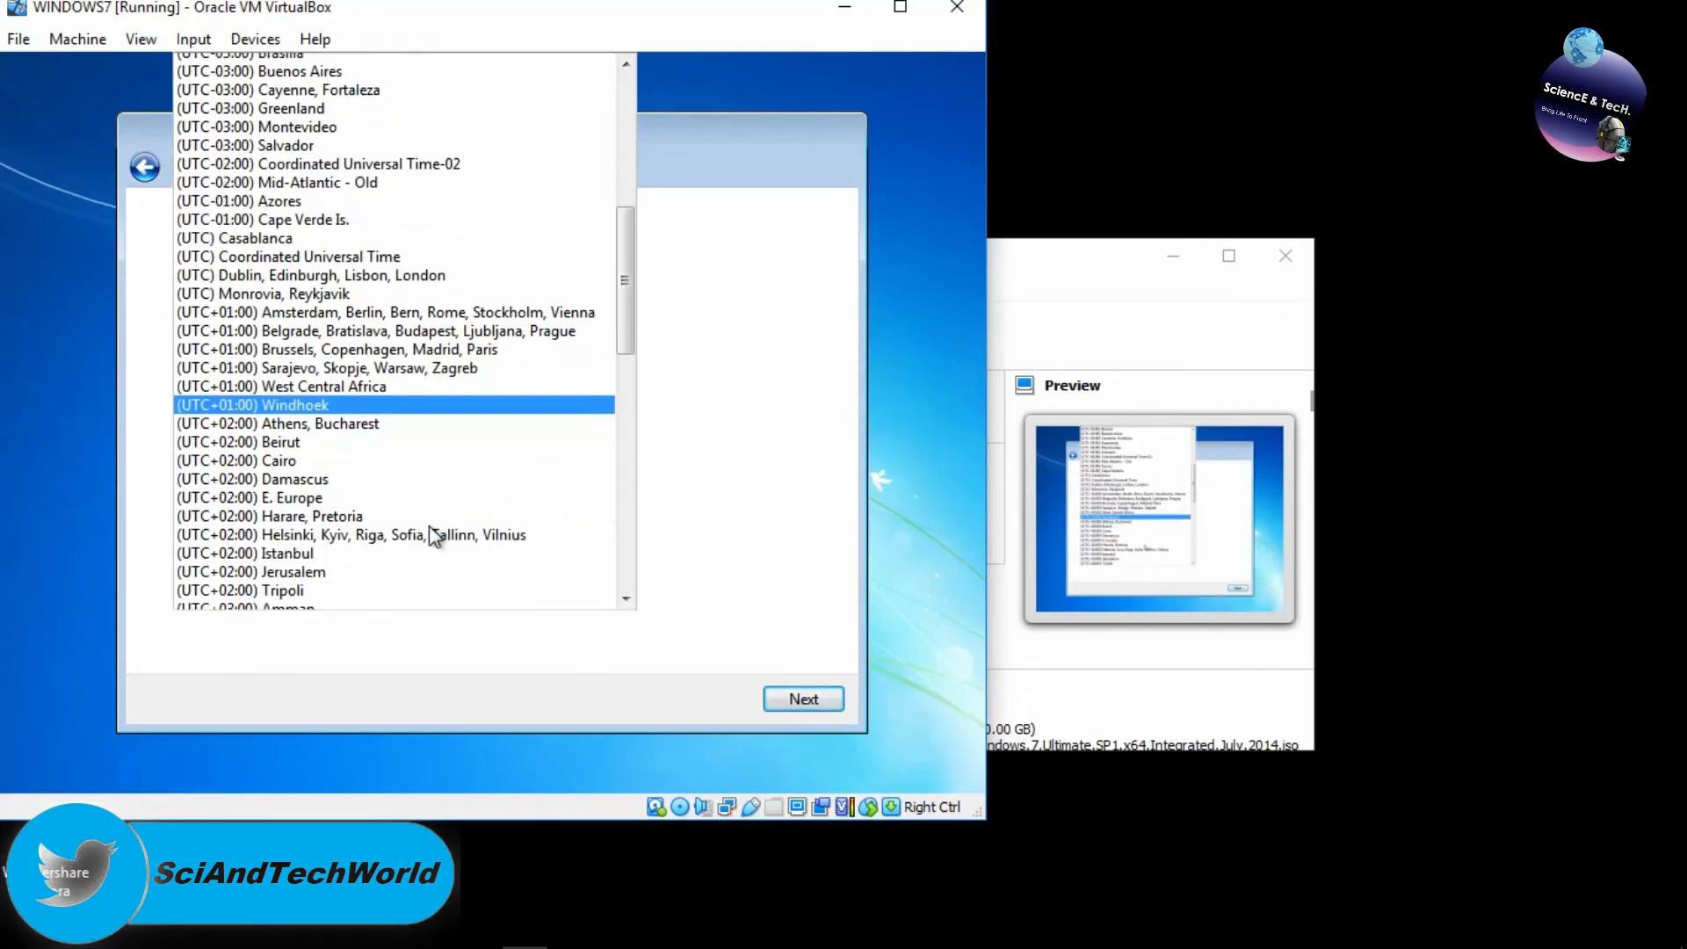
{"action": "scroll", "coordinate": [429, 525], "scroll_direction": "down", "scroll_amount": 8}
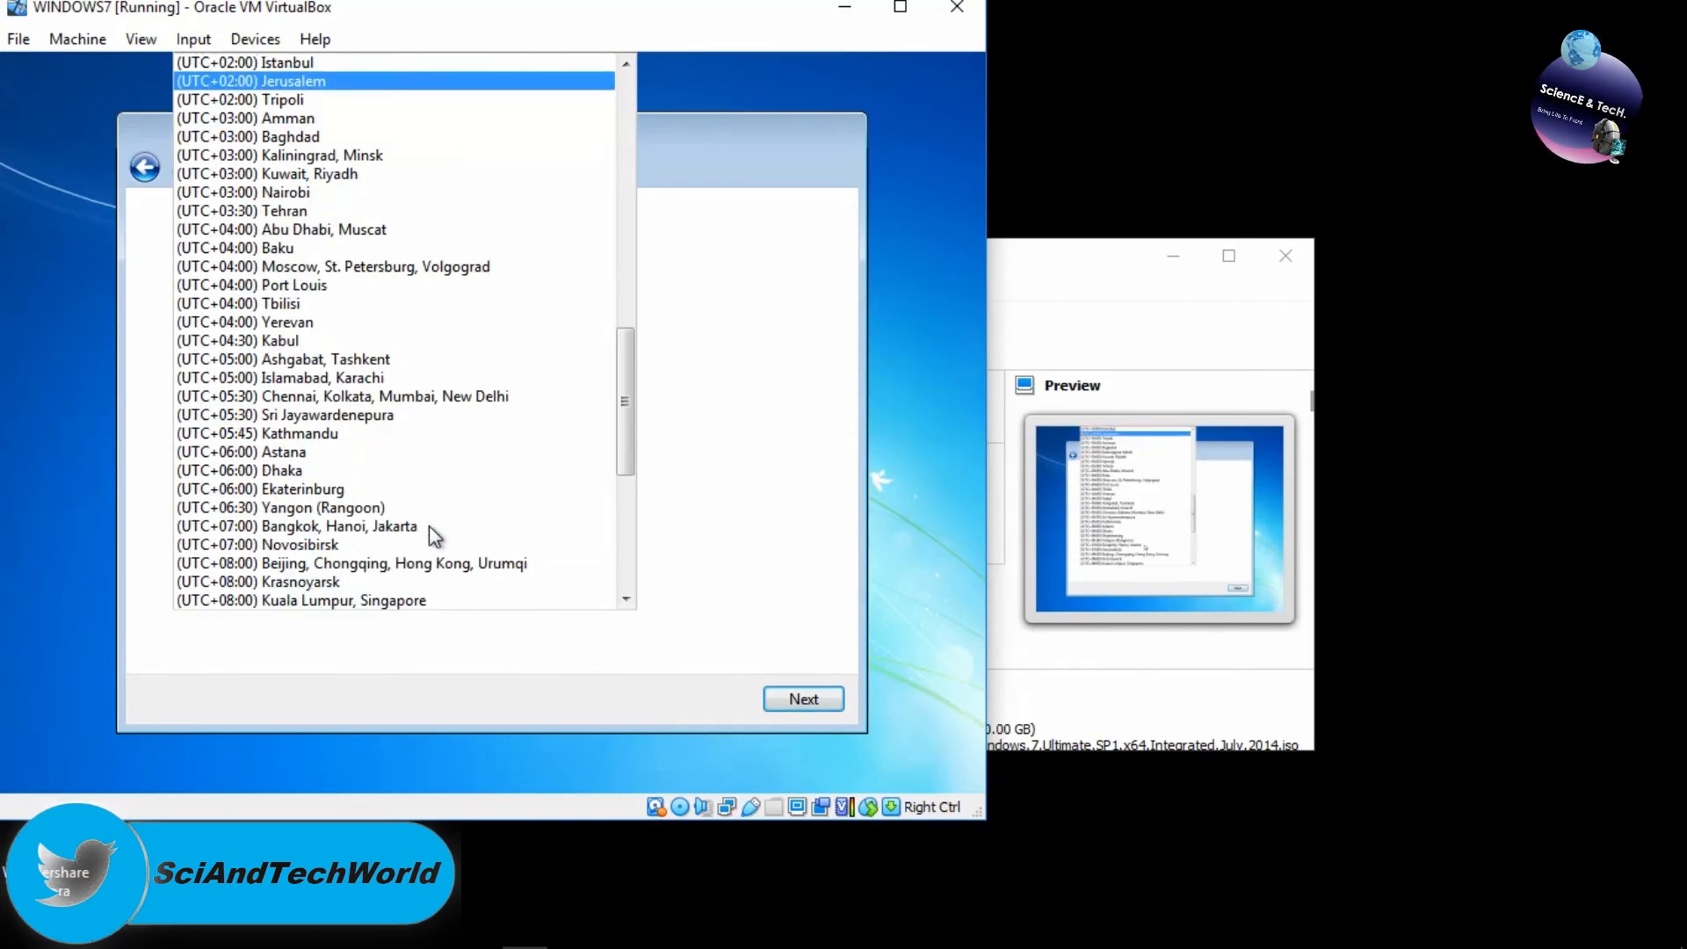
{"action": "left_click", "coordinate": [409, 396]}
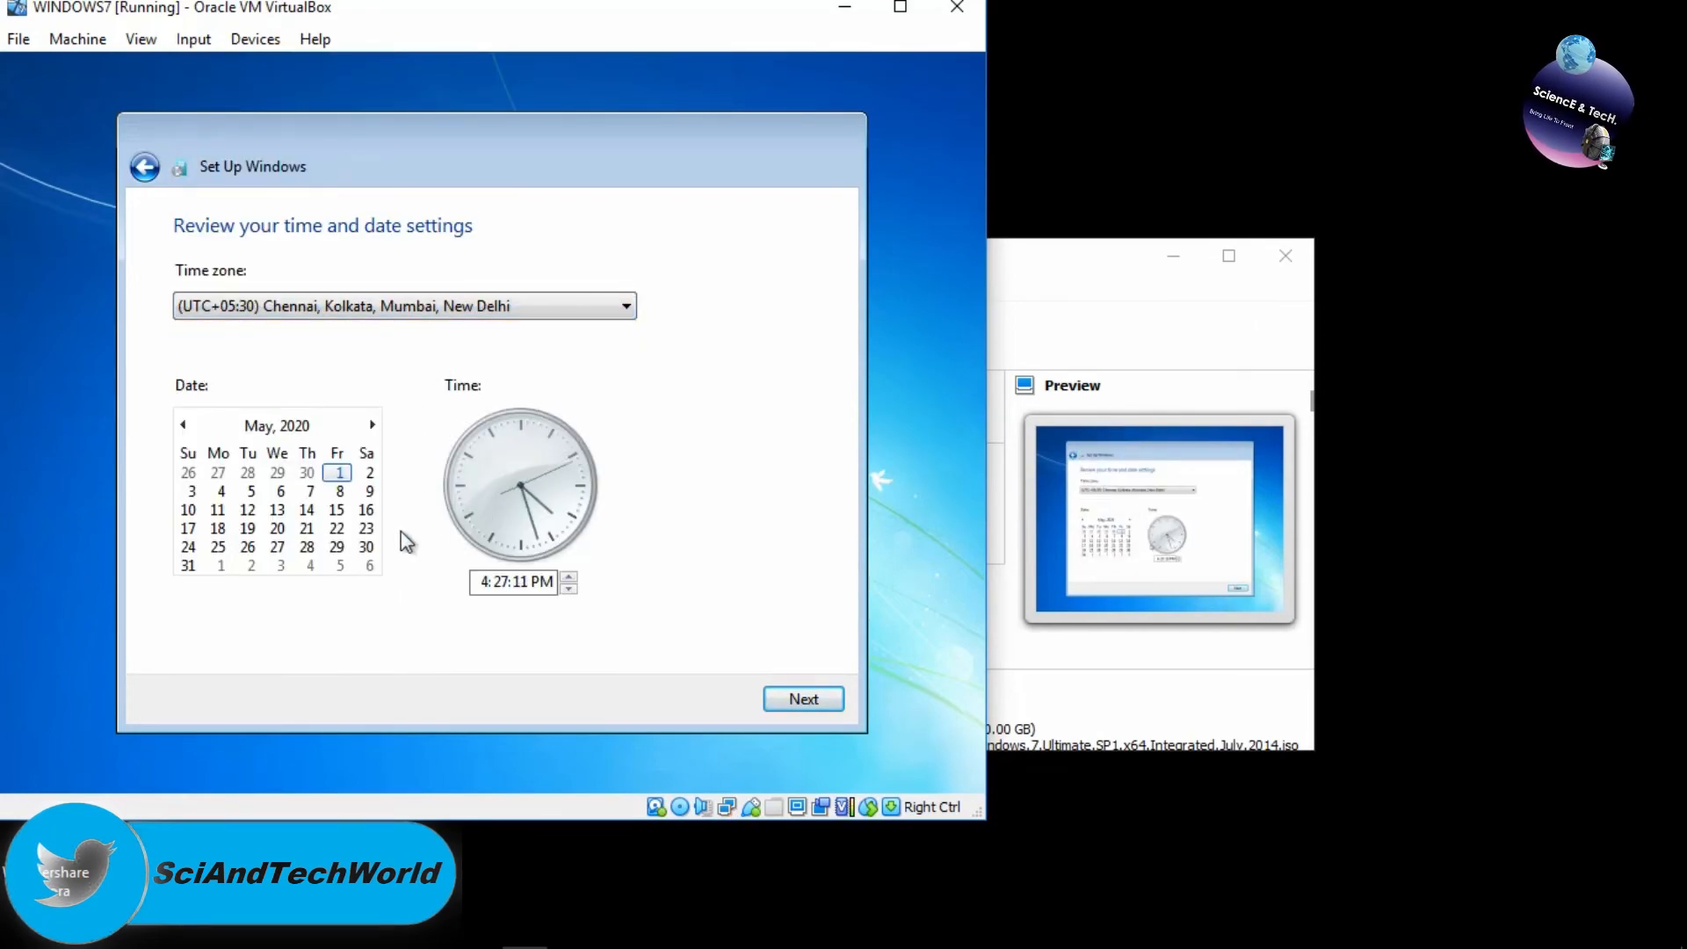
{"action": "left_click", "coordinate": [782, 697]}
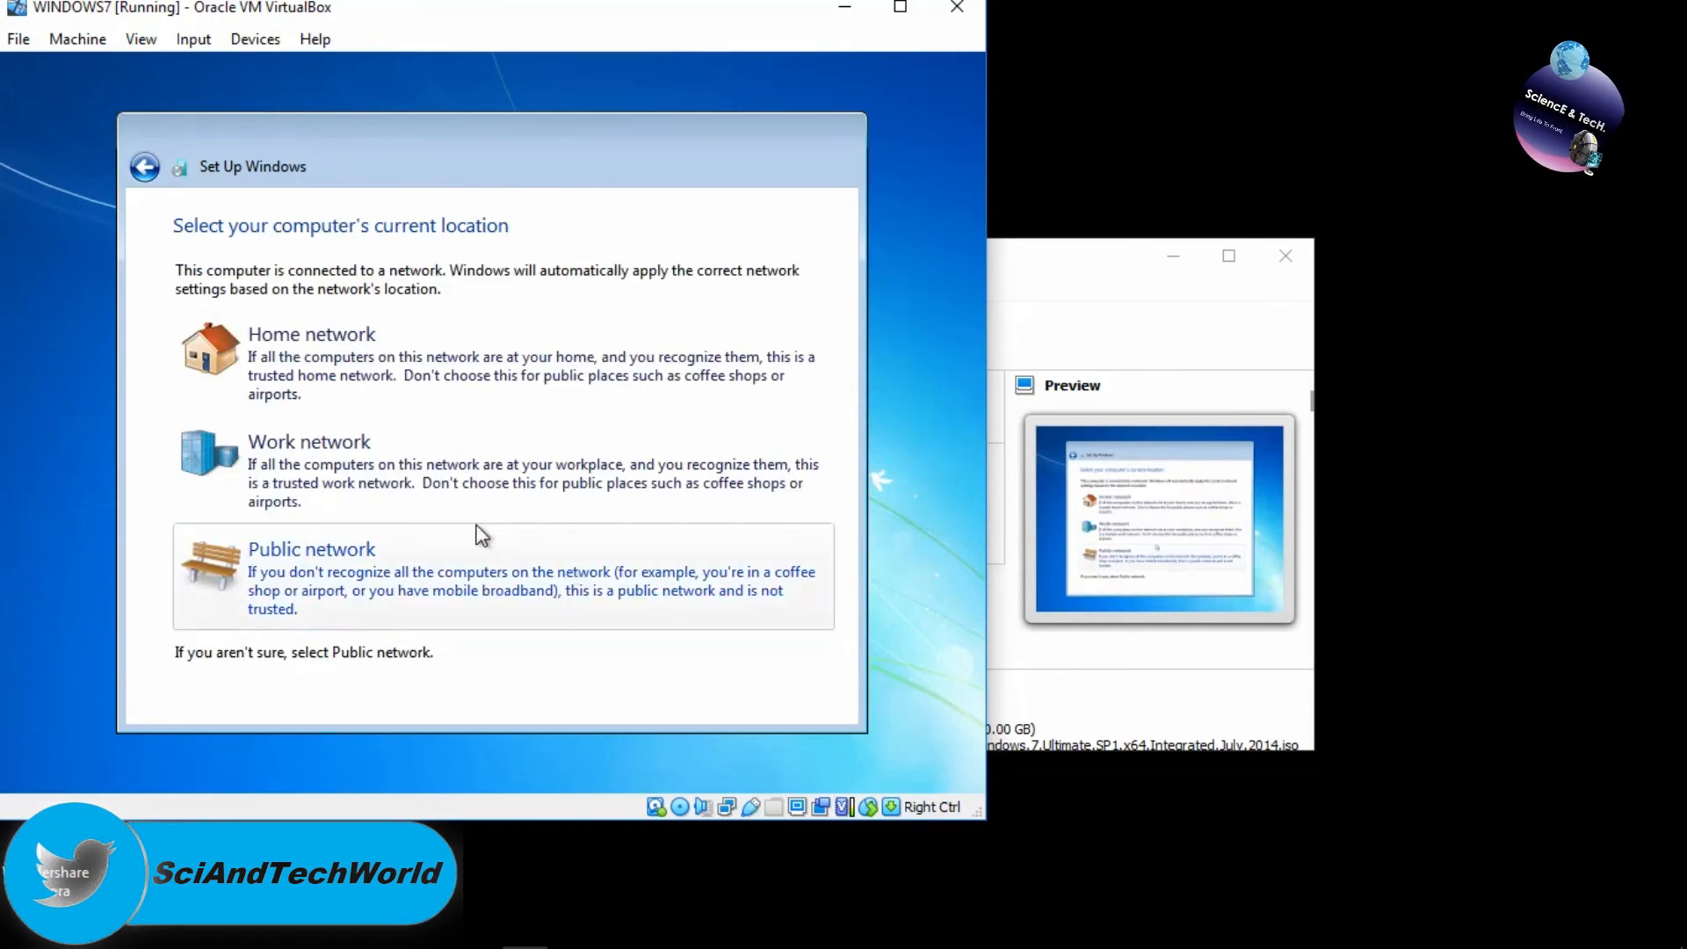
- Choose Public network as the computer's current location to finish the Windows setup
{"action": "left_click", "coordinate": [474, 569]}
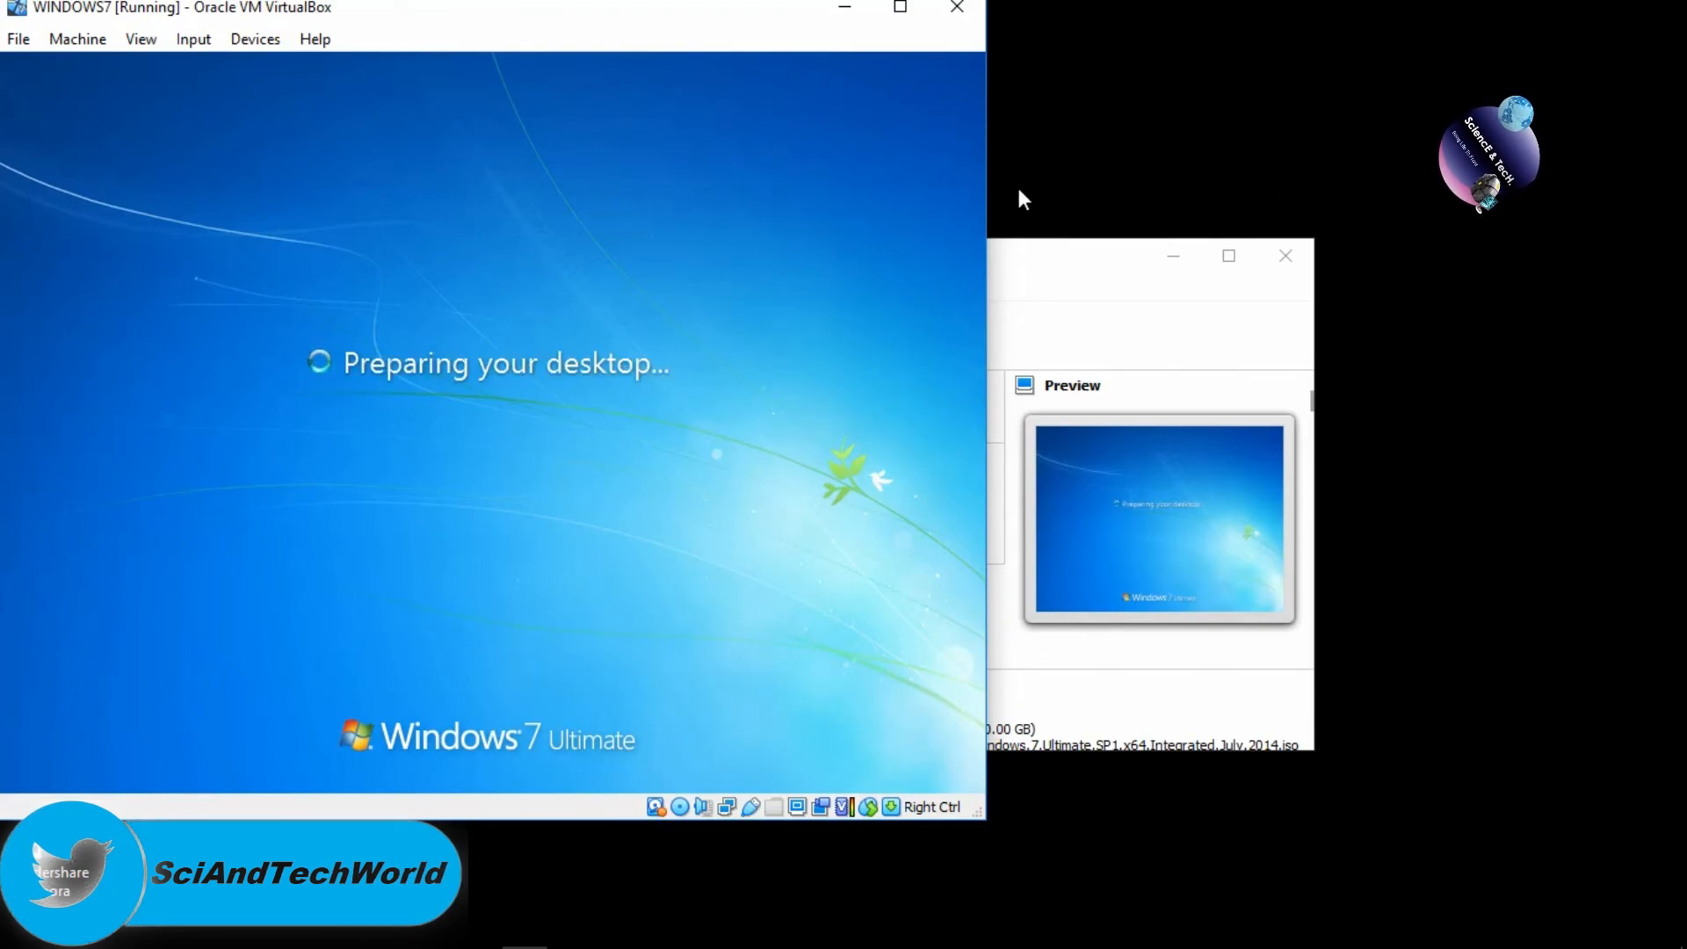
{"action": "mouse_move", "coordinate": [986, 189]}
{"action": "left_mouse_down"}
{"action": "mouse_move", "coordinate": [1013, 201]}
{"action": "mouse_move", "coordinate": [989, 202]}
{"action": "left_mouse_up"}
{"action": "left_click", "coordinate": [1078, 148]}
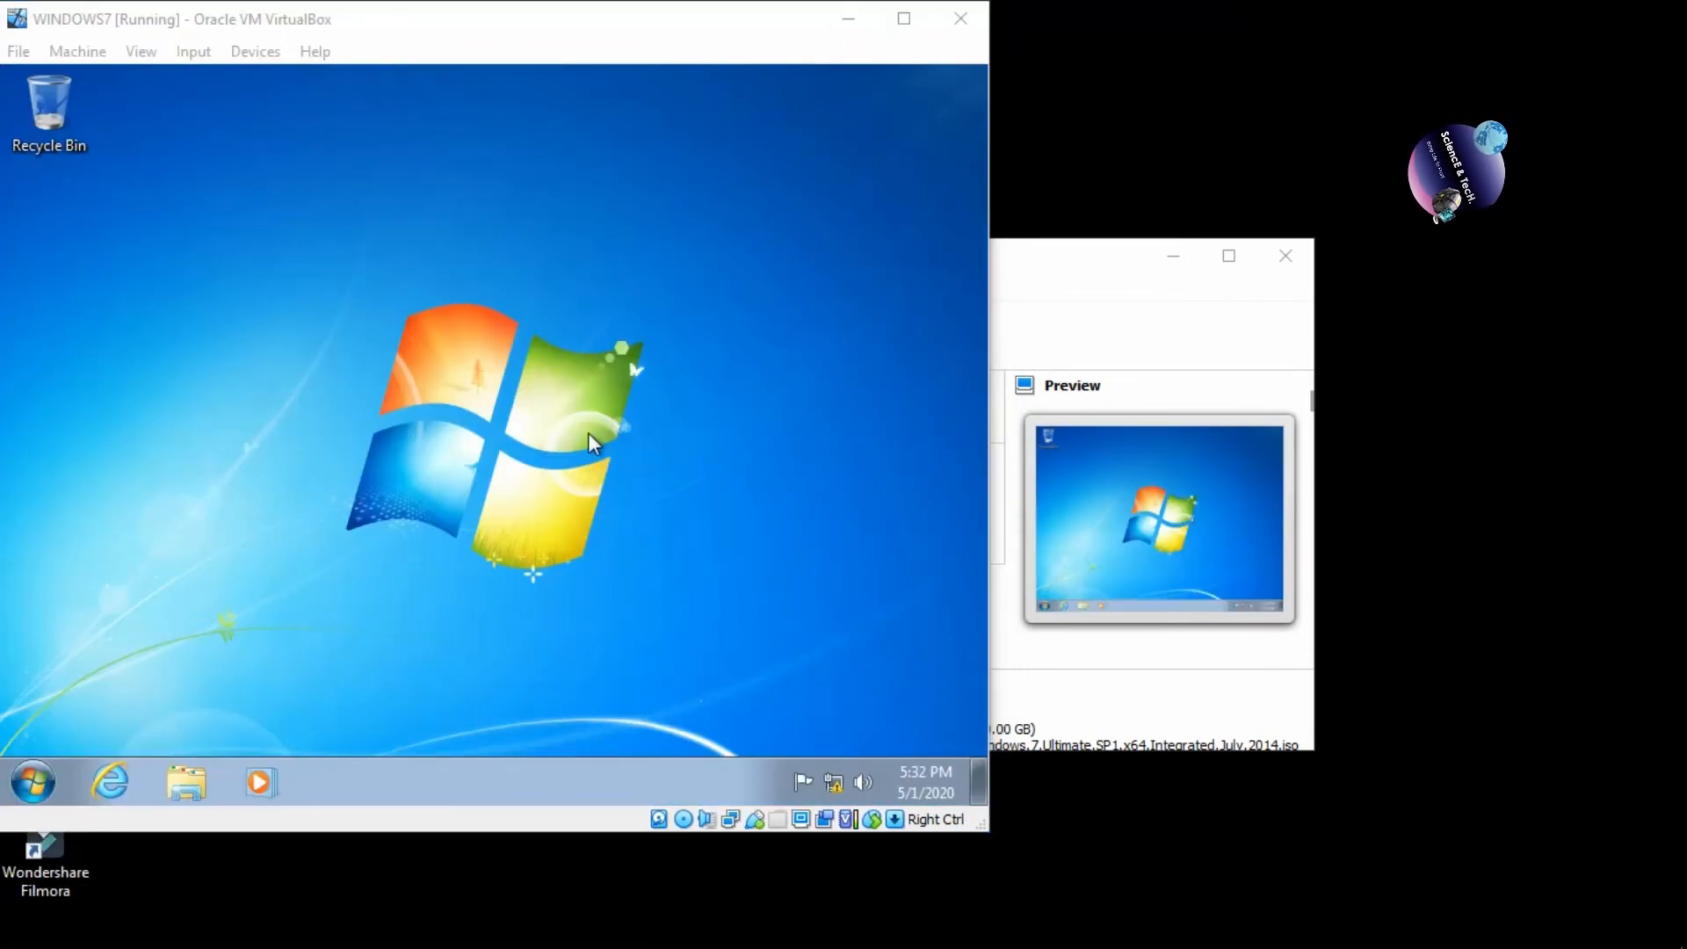
- View the Start menu of the installed Windows 7, close it, and refresh the desktop
{"action": "left_click", "coordinate": [18, 786]}
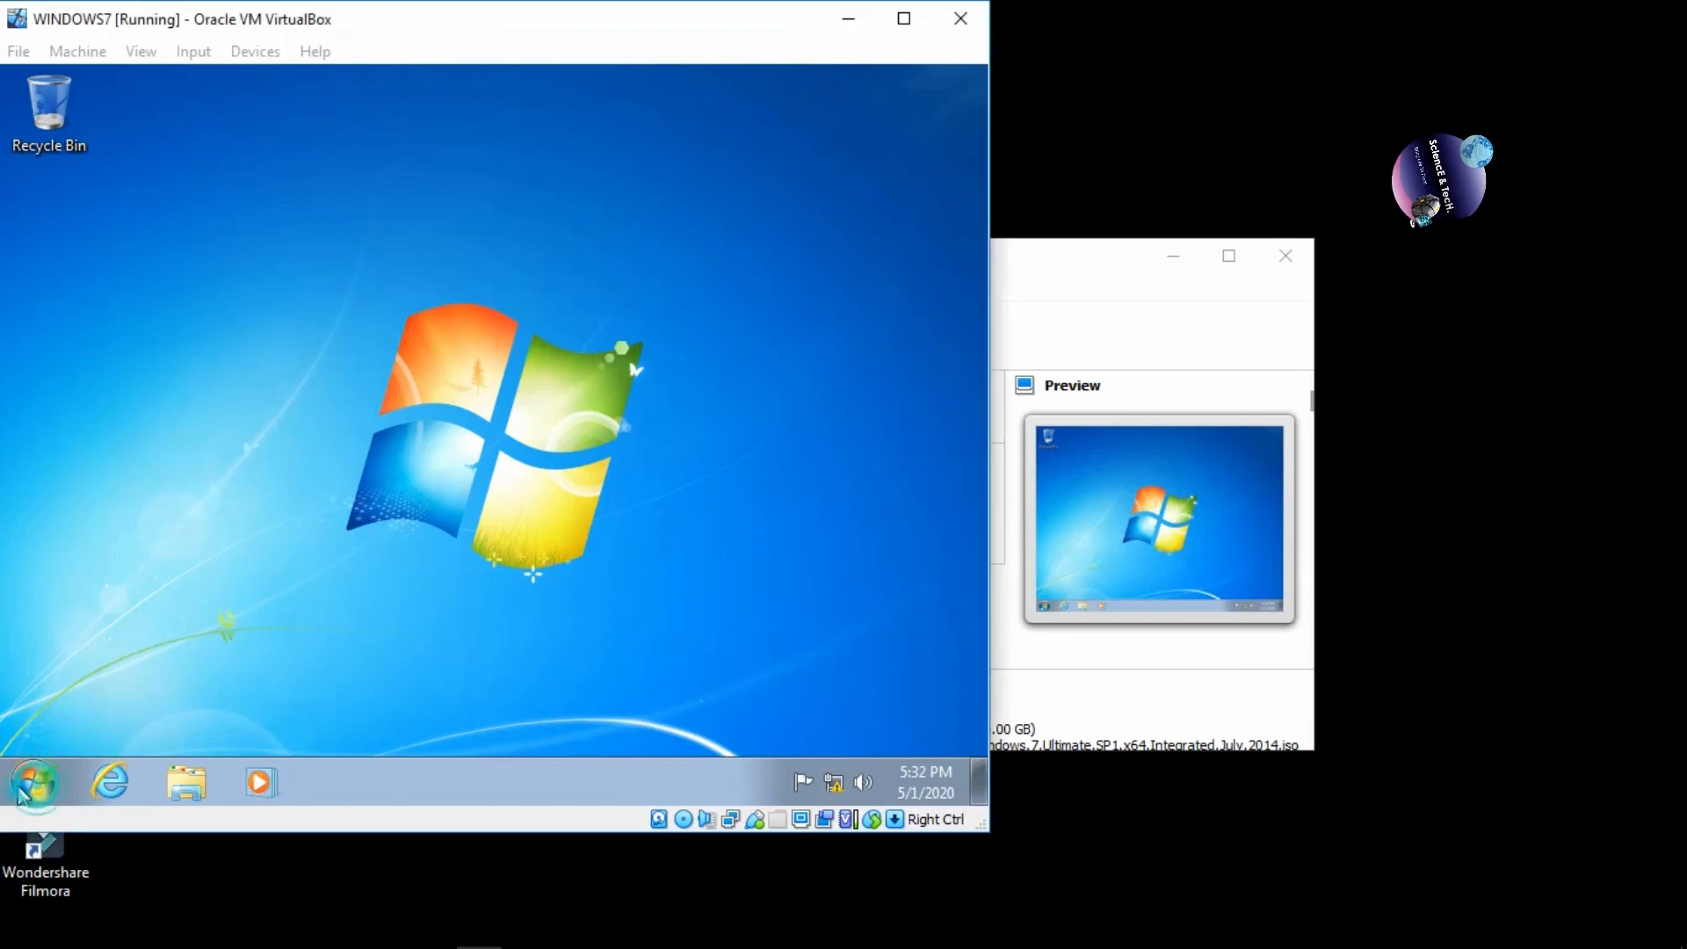
{"action": "left_click", "coordinate": [21, 794]}
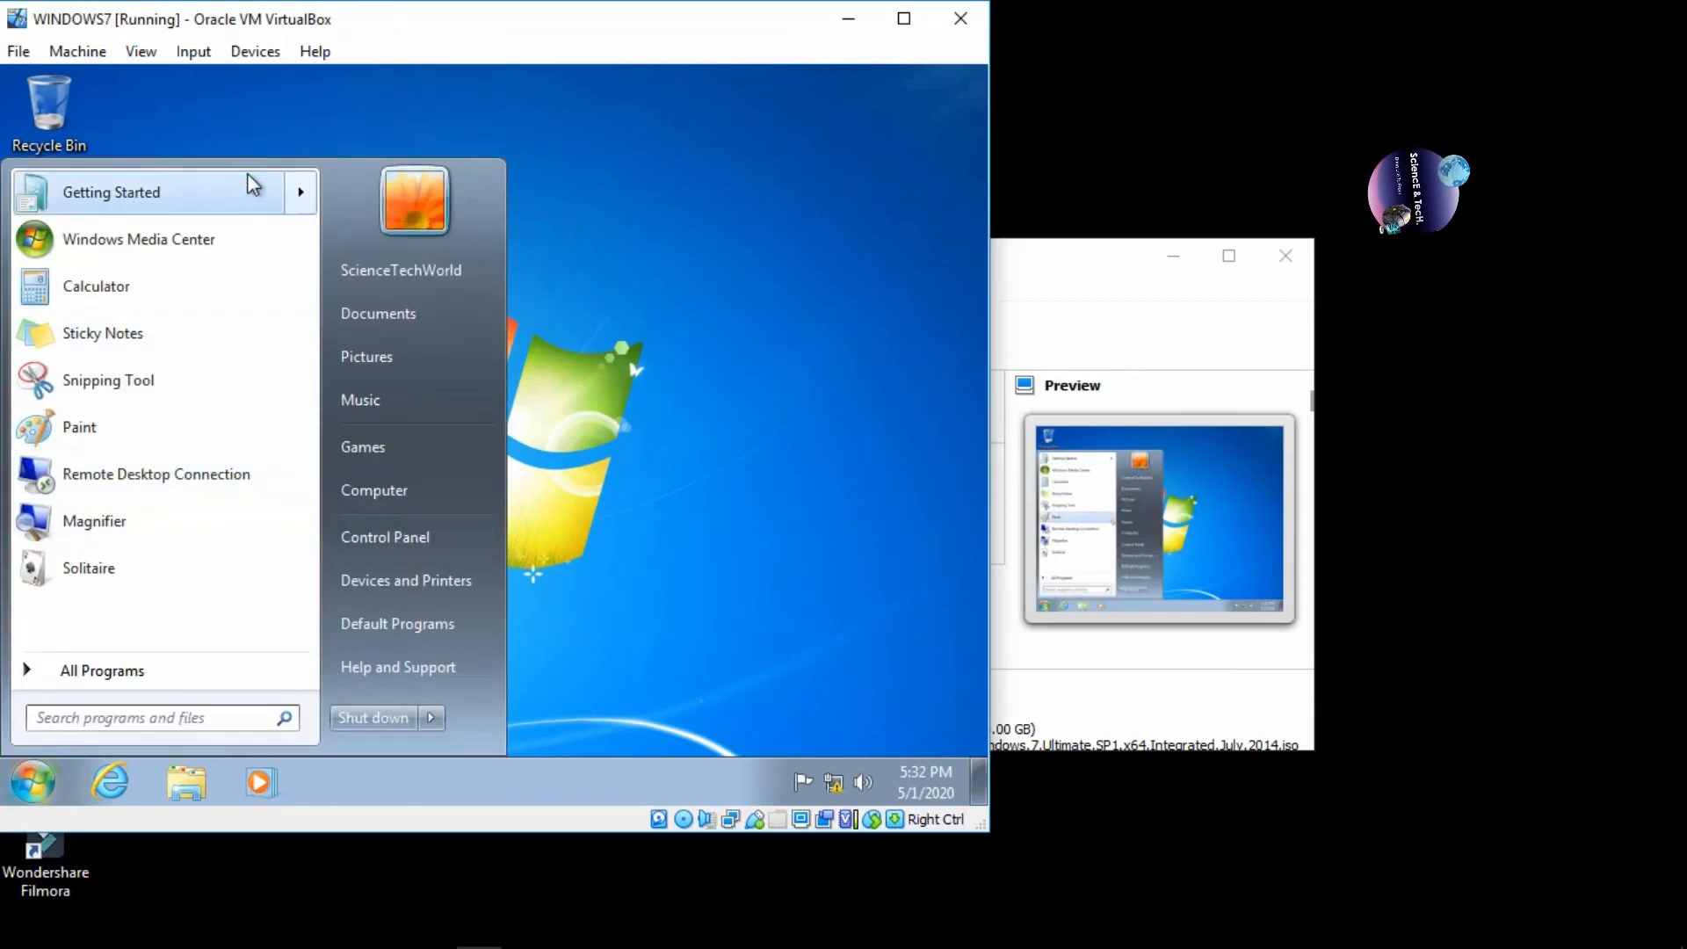
{"action": "left_click", "coordinate": [585, 208]}
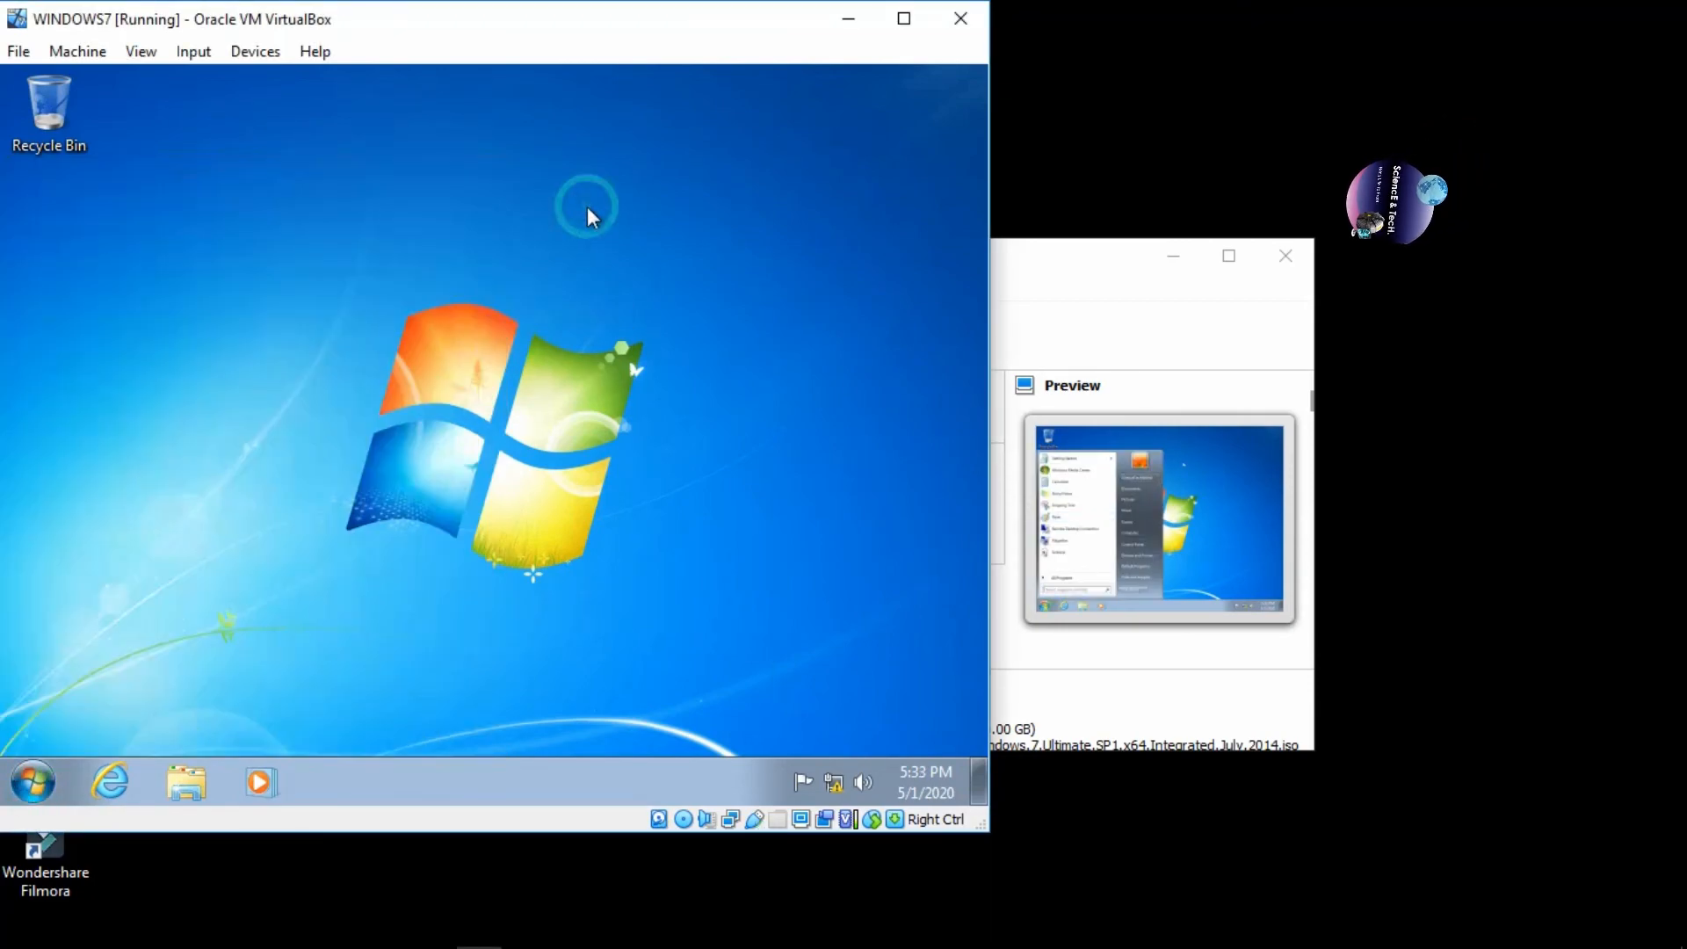
{"action": "right_click", "coordinate": [128, 181]}
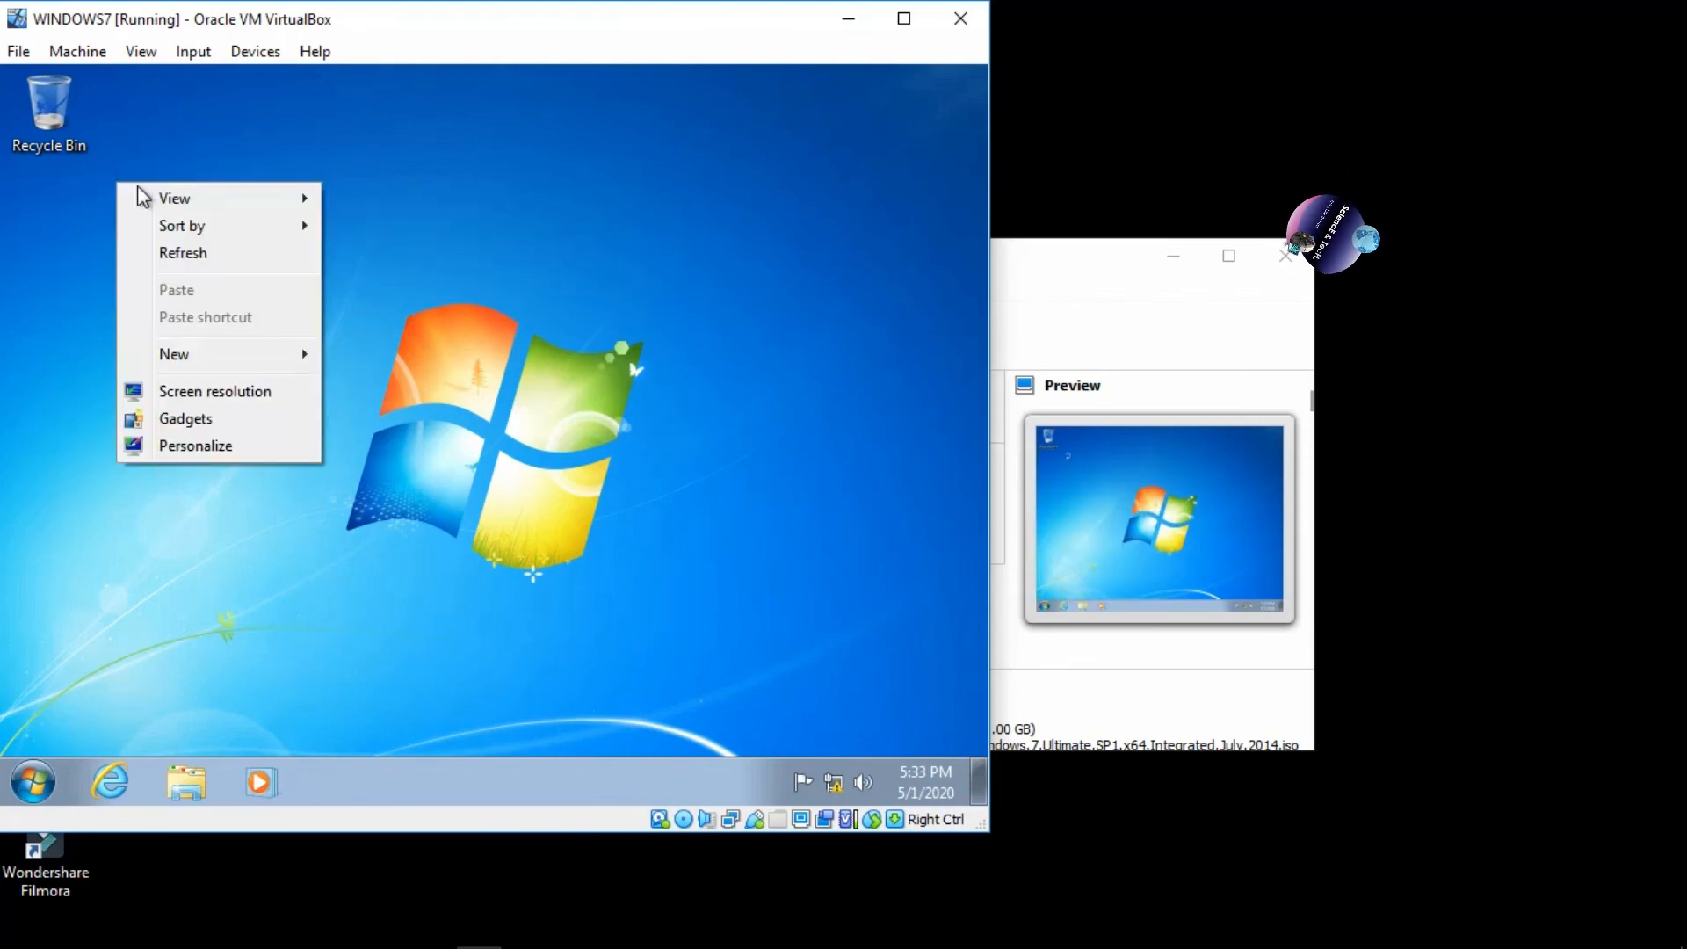
{"action": "left_click", "coordinate": [193, 253]}
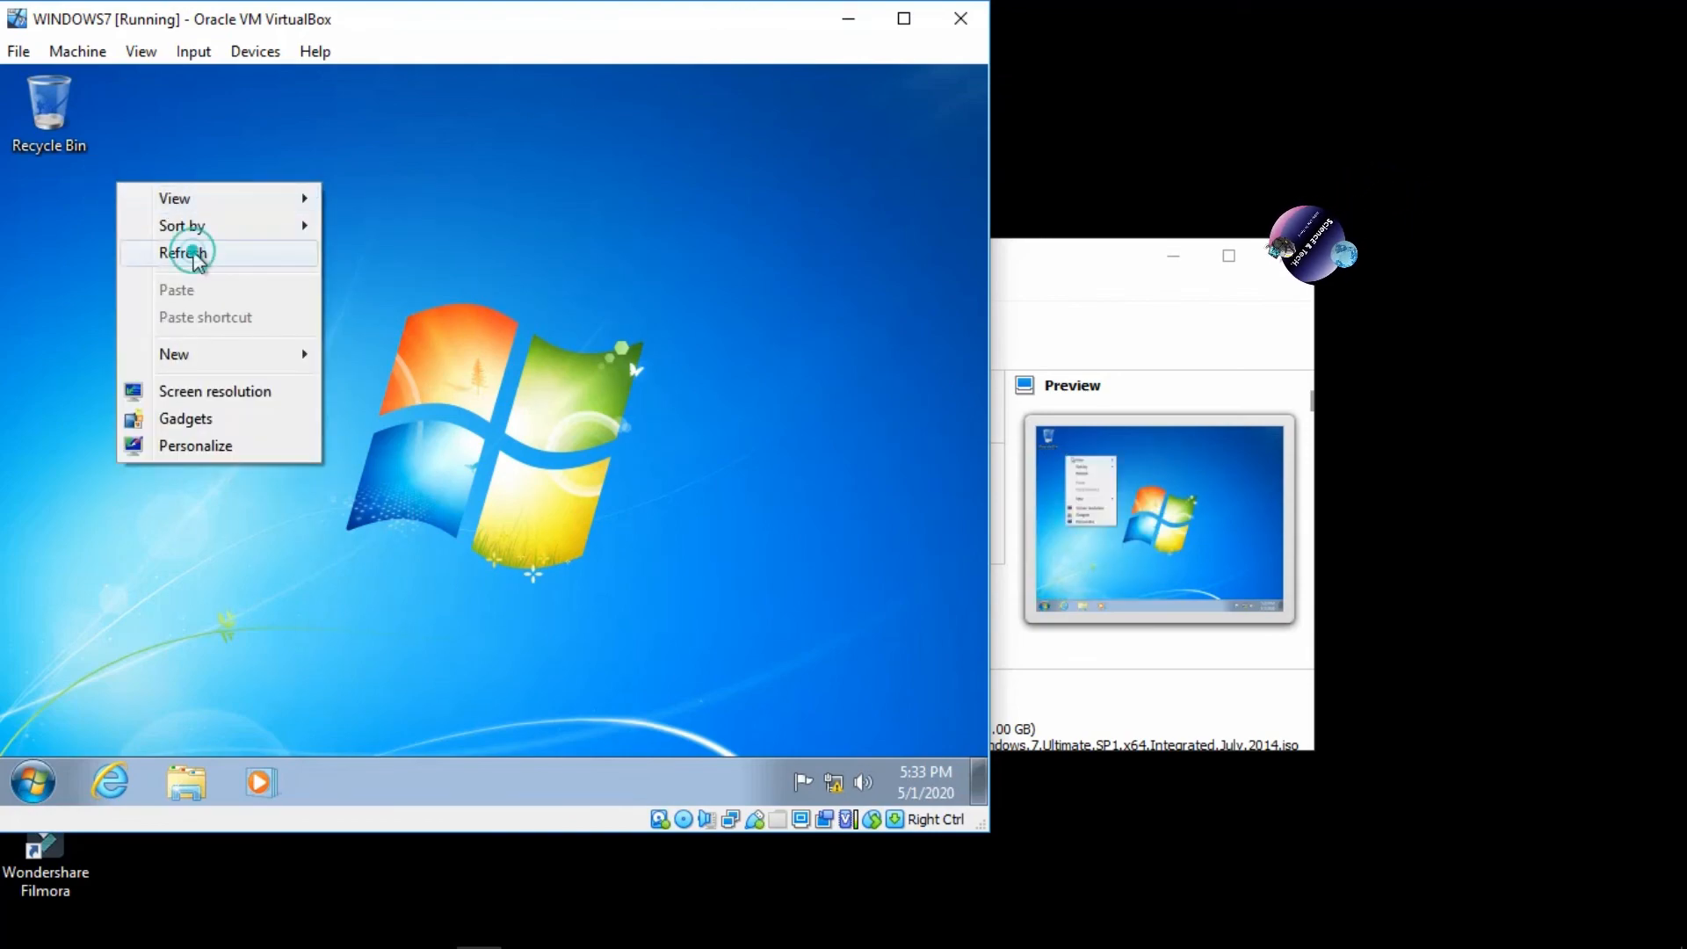
- Open Computer in Windows Explorer to view the drives and move the virtual machine window towards the middle of the host desktop
{"action": "left_click", "coordinate": [199, 784]}
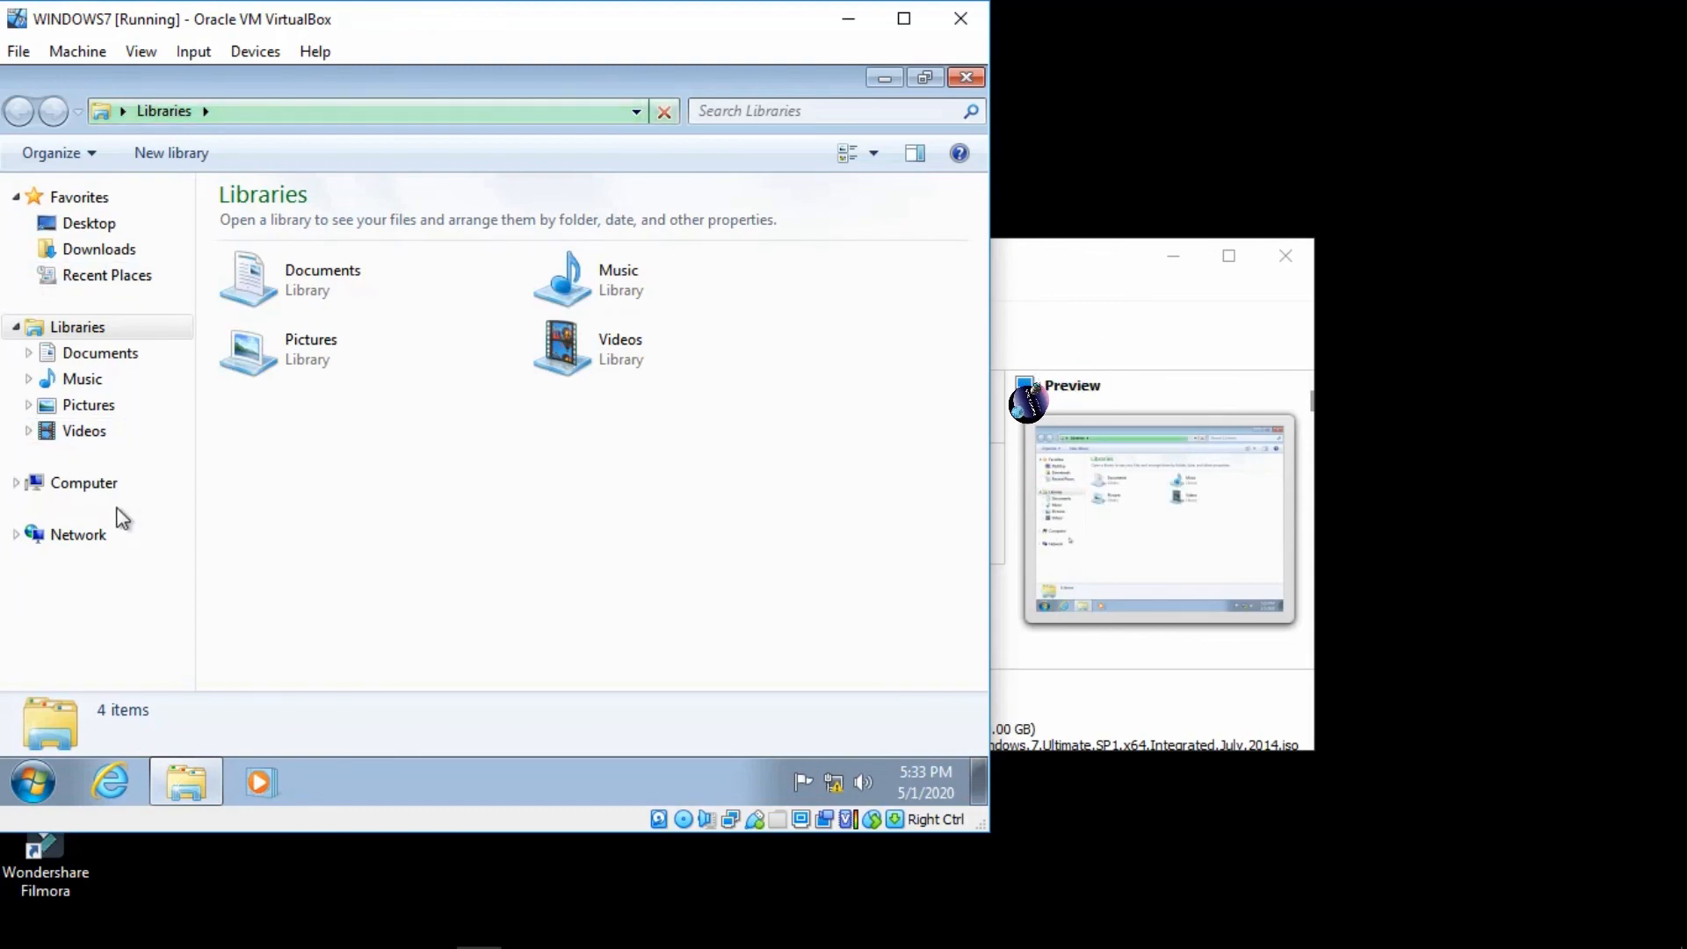
{"action": "left_click", "coordinate": [98, 484]}
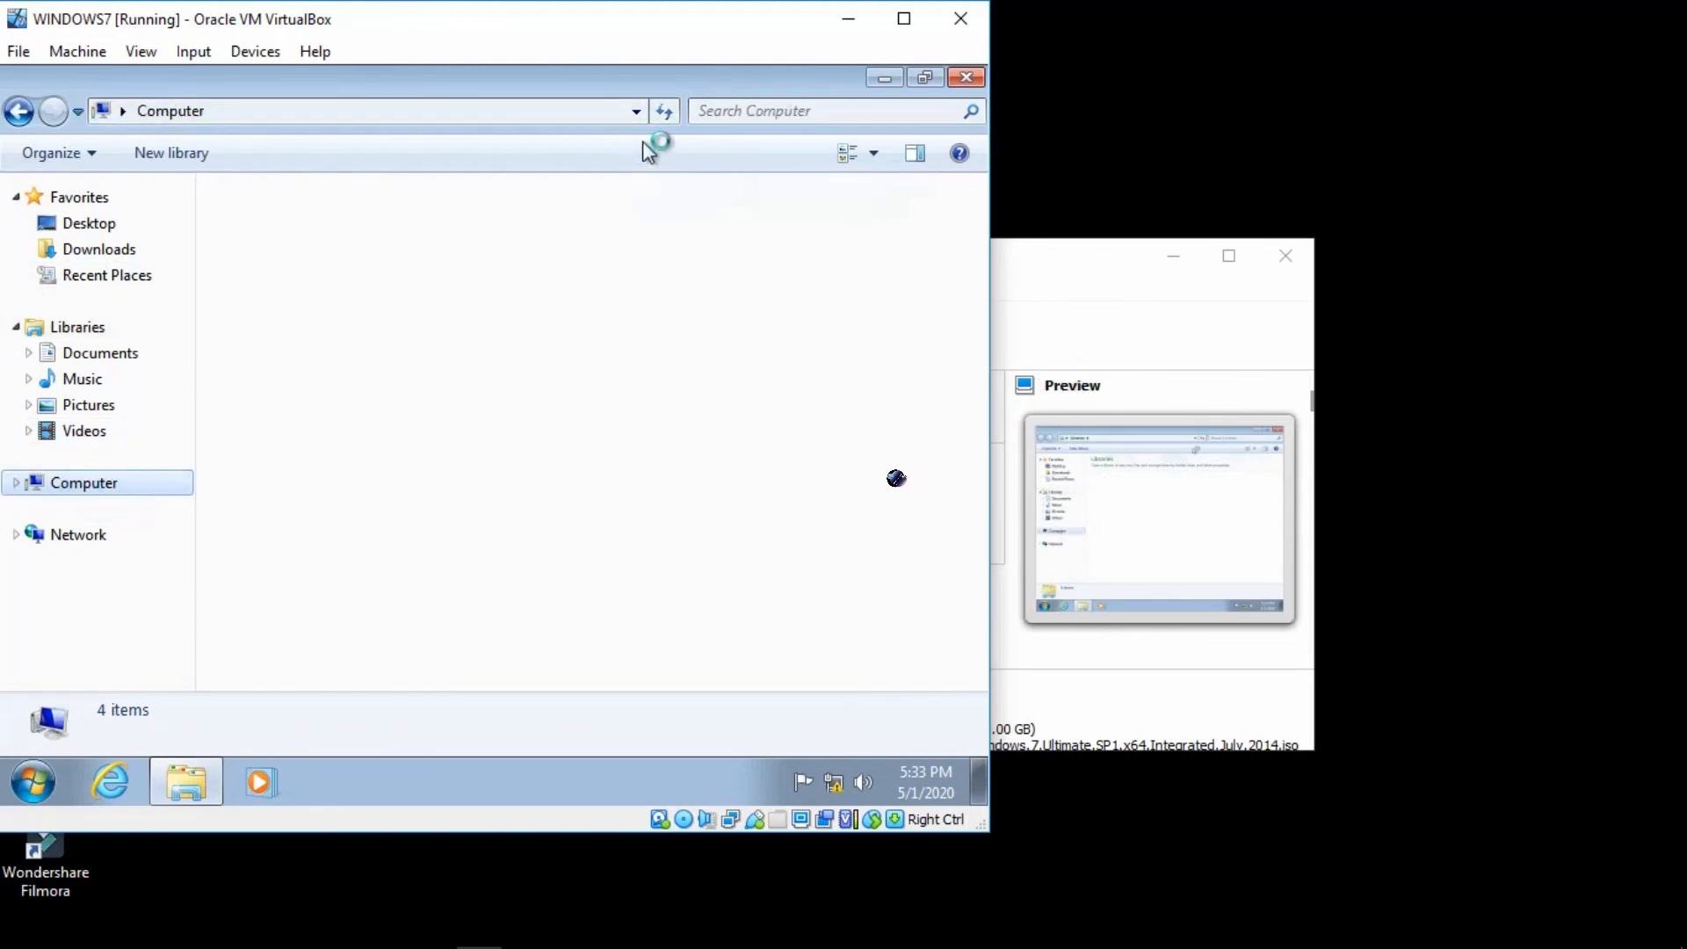
{"action": "left_click_drag", "start_coordinate": [700, 33], "coordinate": [1080, 106]}
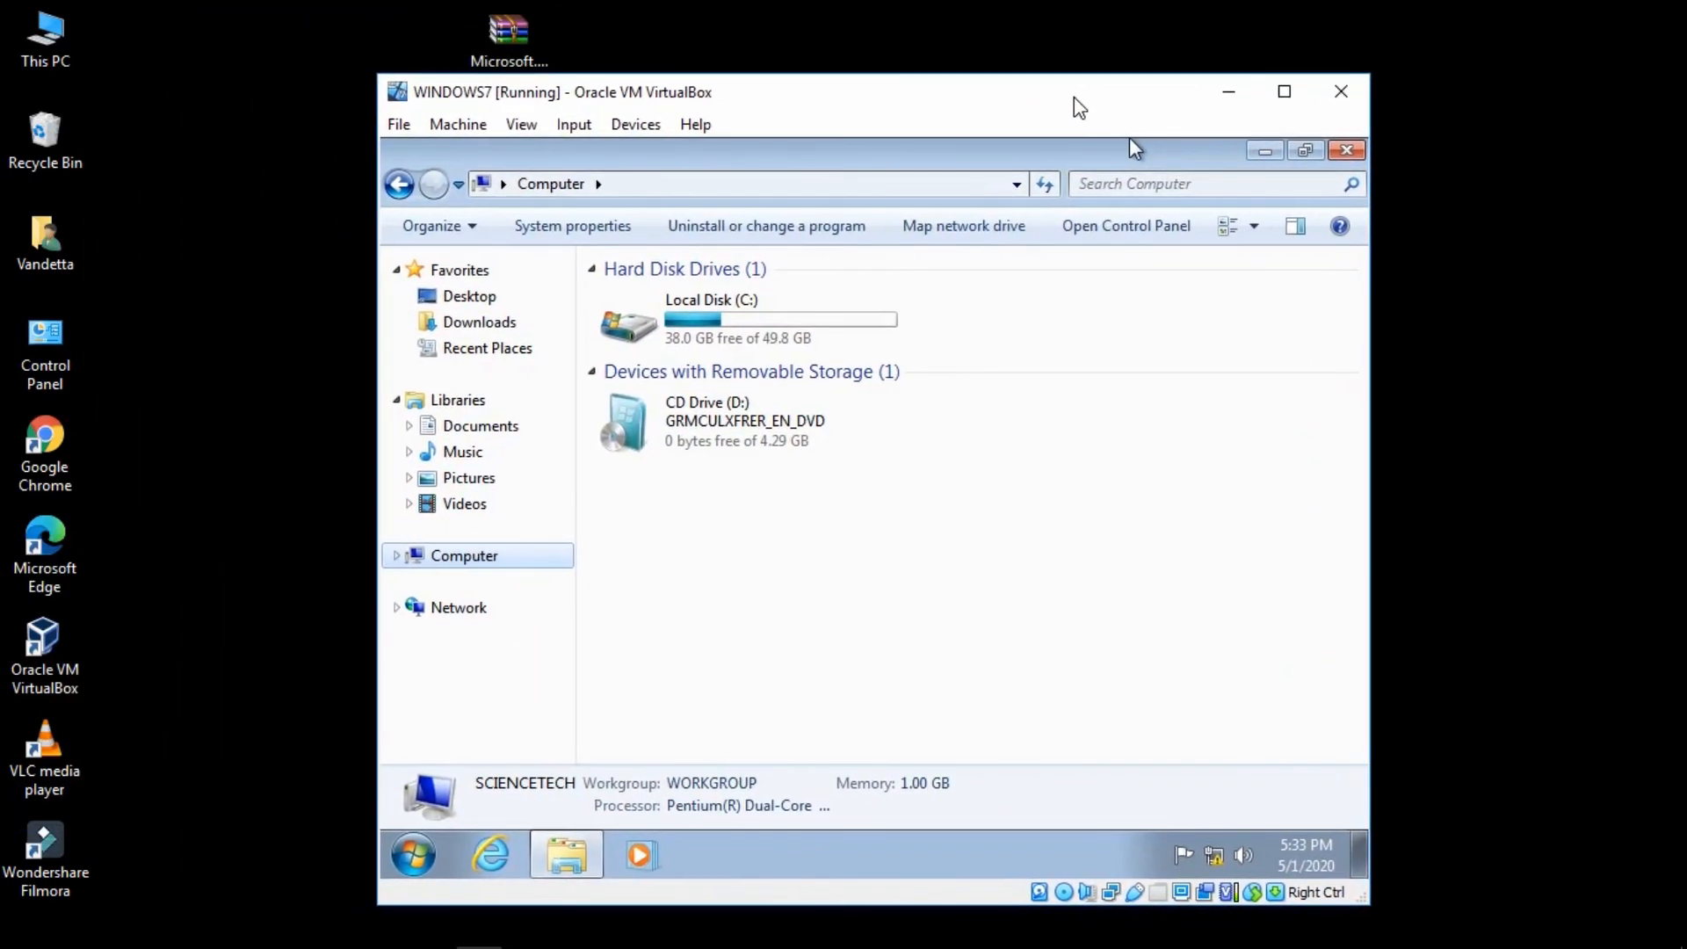